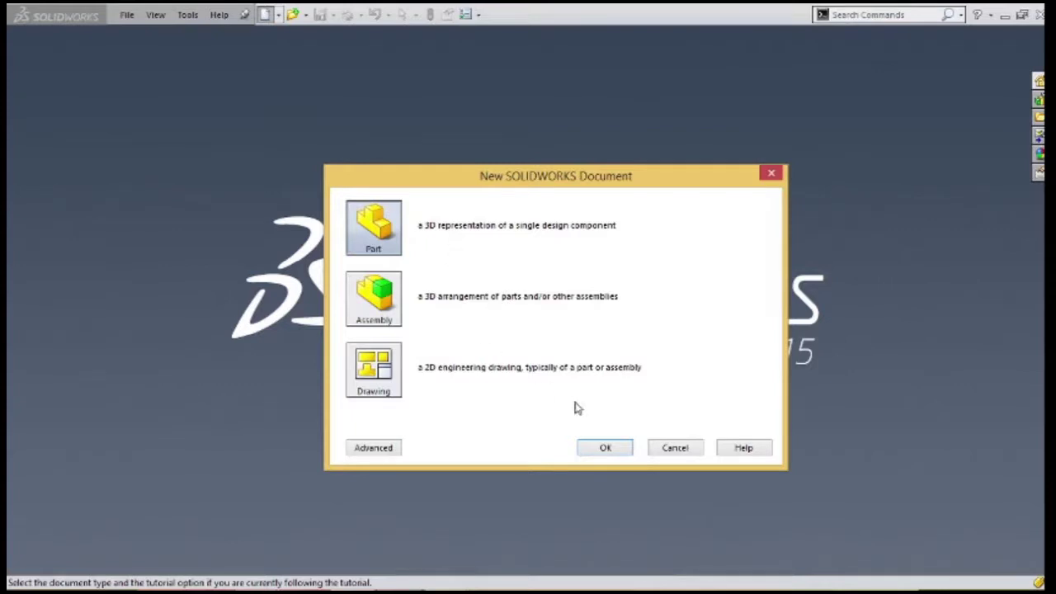
# Create a new part document
pyautogui.click(602, 449)
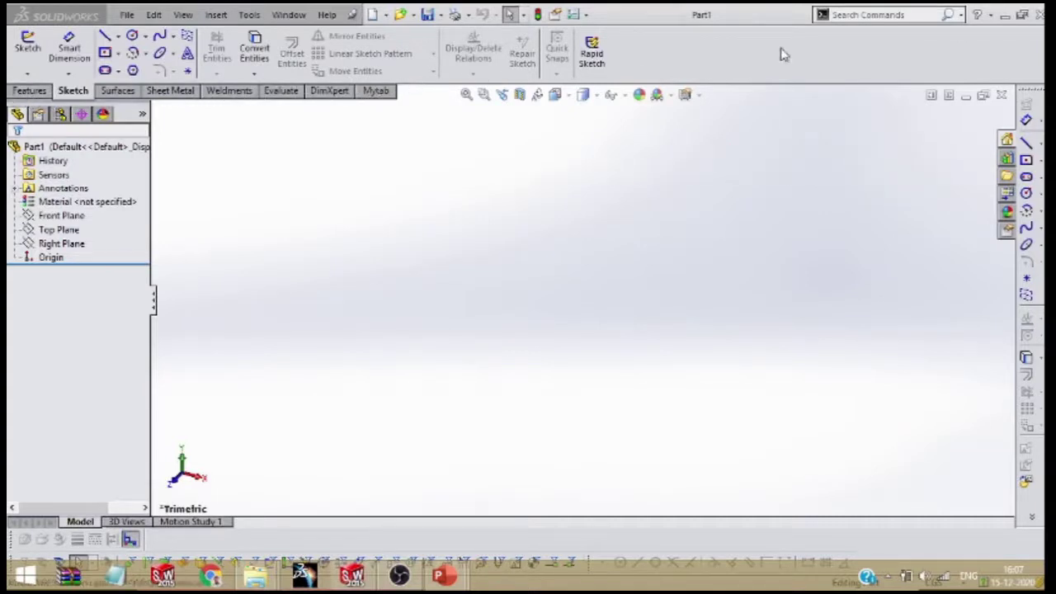
# Review the Sketch, Surfaces, Sheet Metal, Weldments and Features command sets, and the list of available toolbars
pyautogui.click(41, 90)
pyautogui.click(73, 90)
pyautogui.click(118, 91)
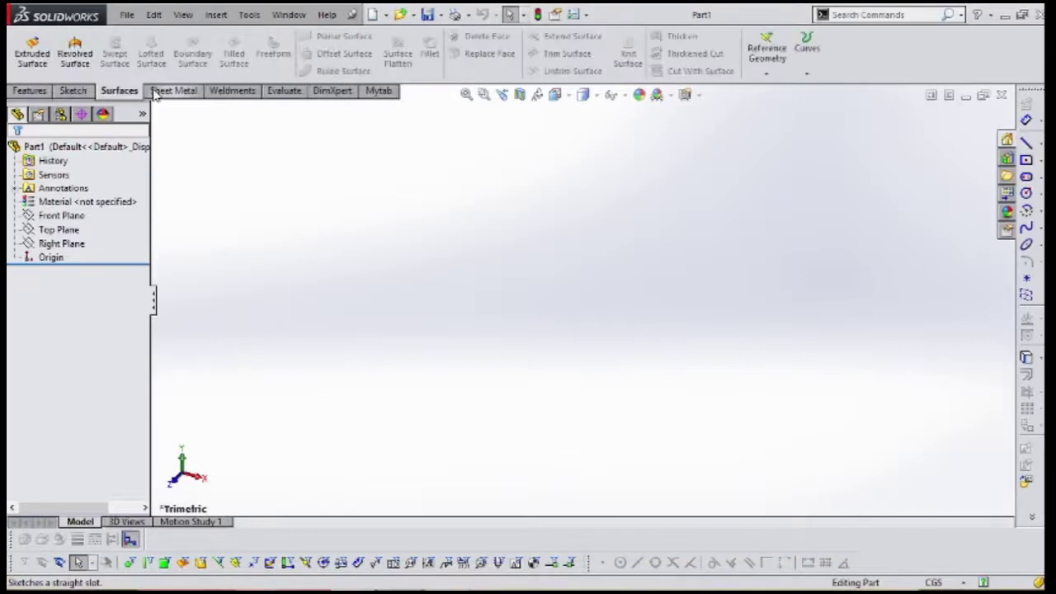
pyautogui.click(158, 93)
pyautogui.click(232, 92)
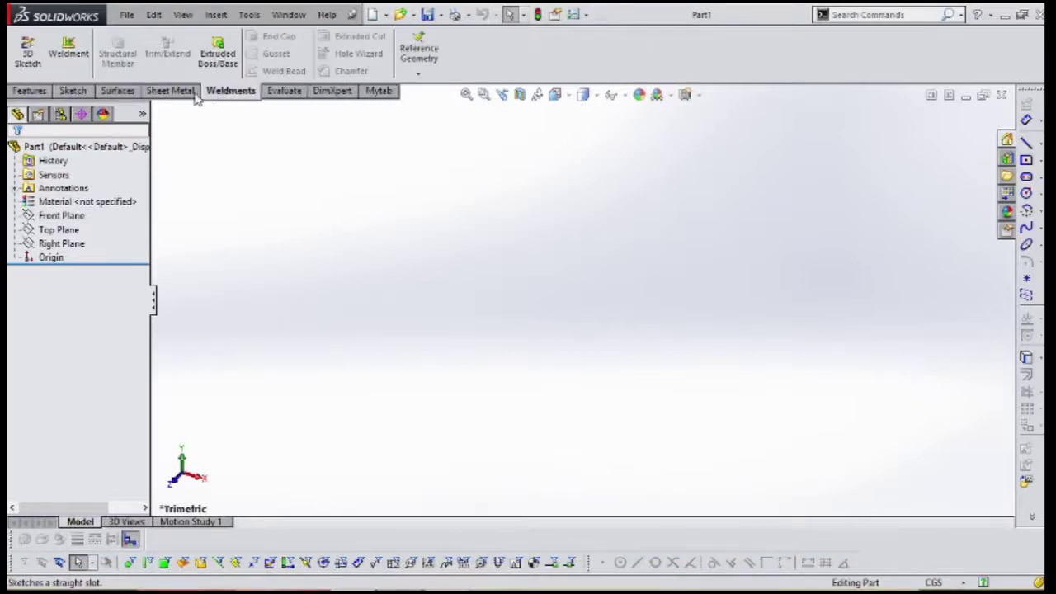
pyautogui.click(76, 94)
pyautogui.click(31, 93)
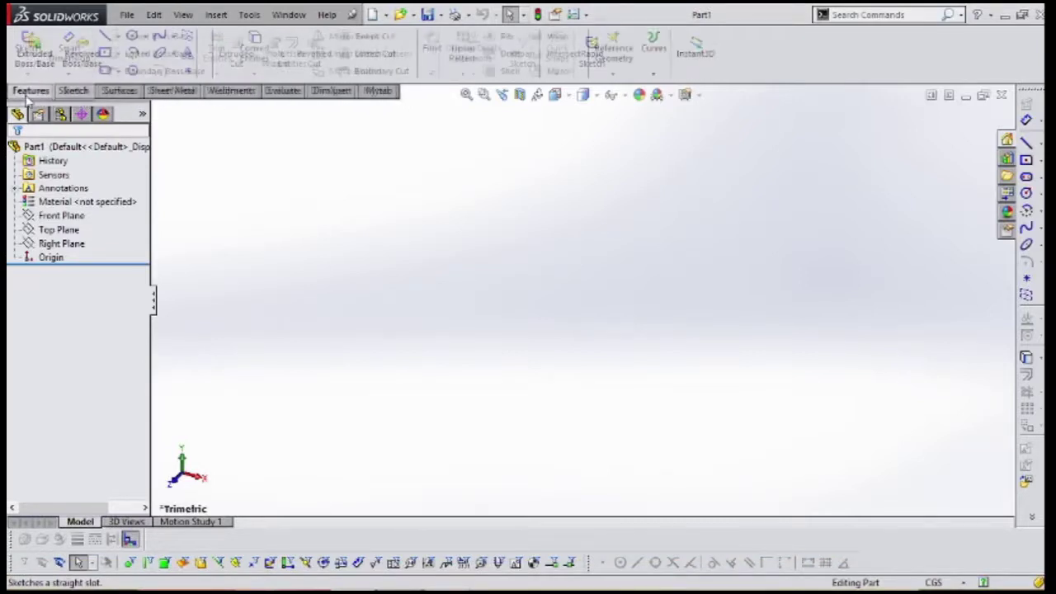
pyautogui.rightClick(746, 73)
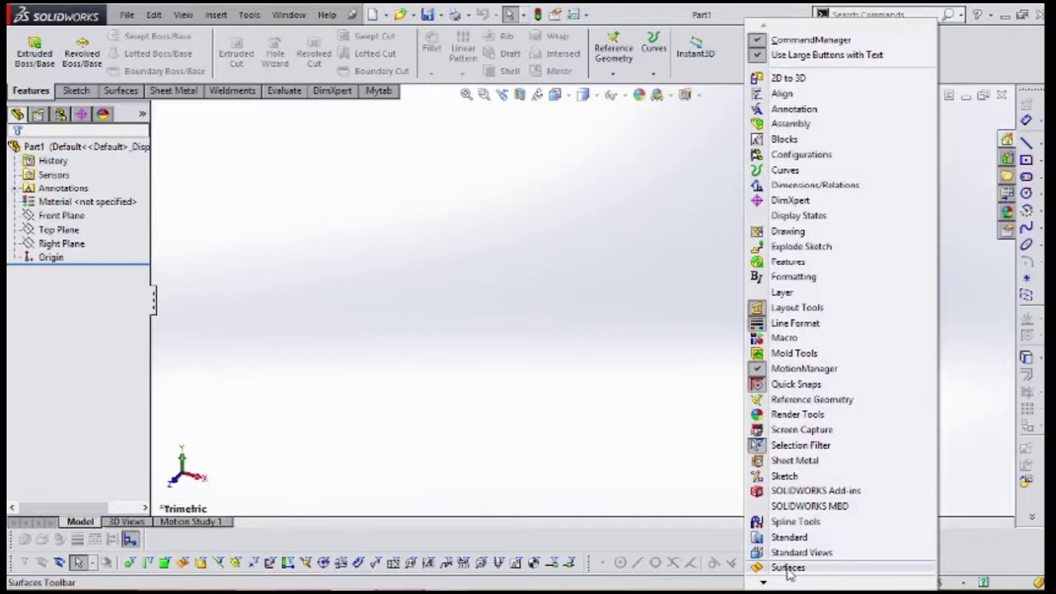
pyautogui.click(463, 440)
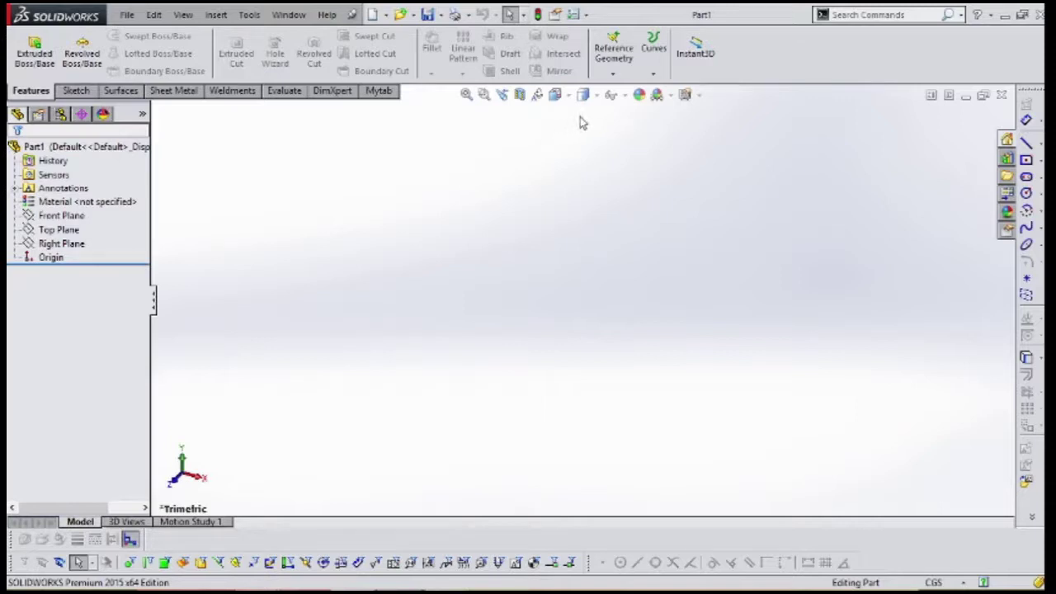
# Look over the SOLIDWORKS Resources, the file commands and the document types offered for a new document
pyautogui.click(1006, 140)
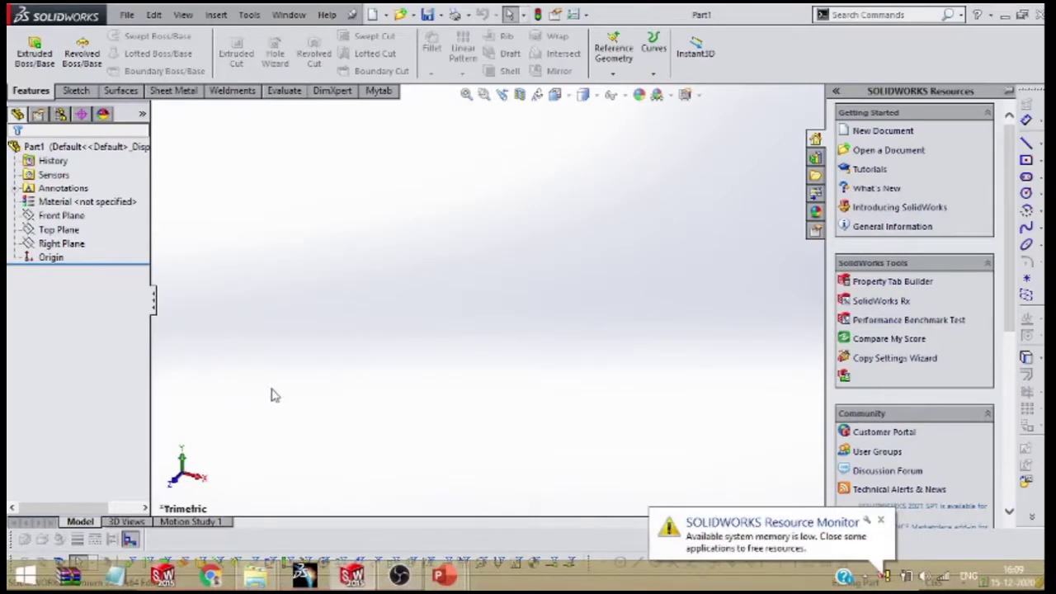
pyautogui.click(882, 522)
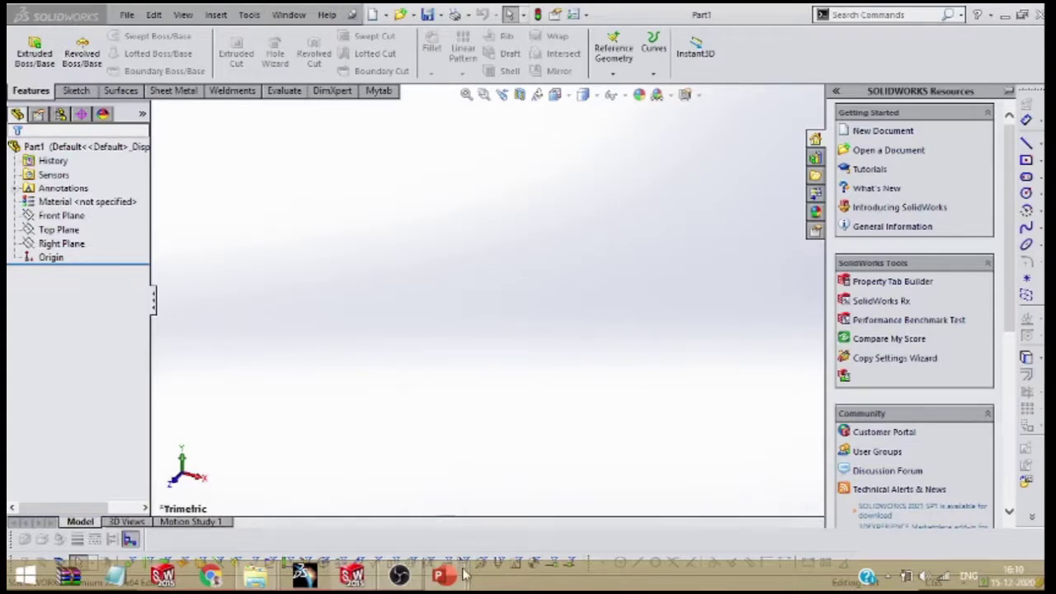
pyautogui.moveTo(467, 573)
pyautogui.click(127, 15)
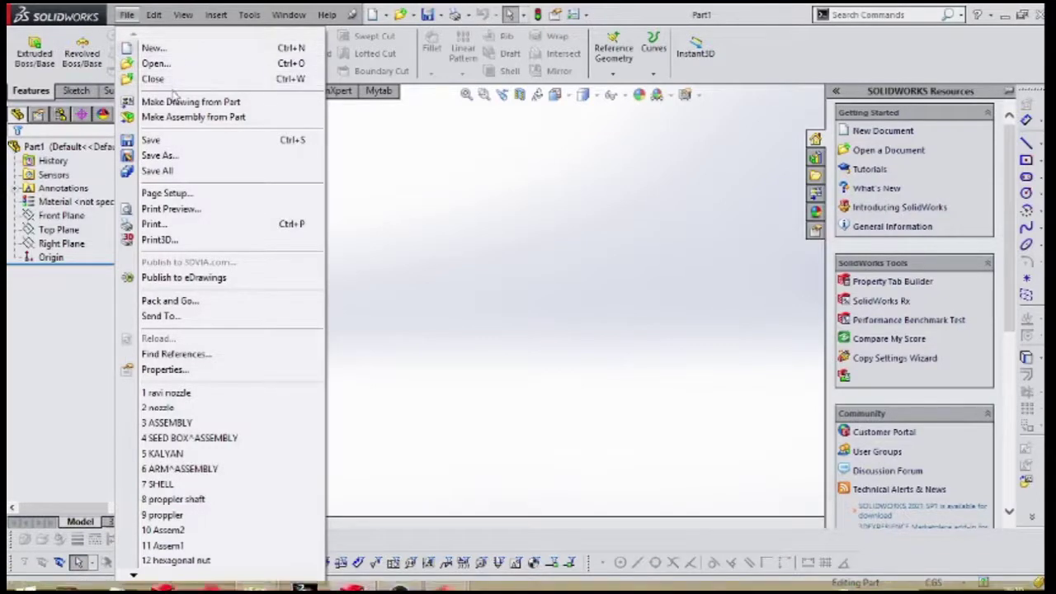
pyautogui.click(356, 159)
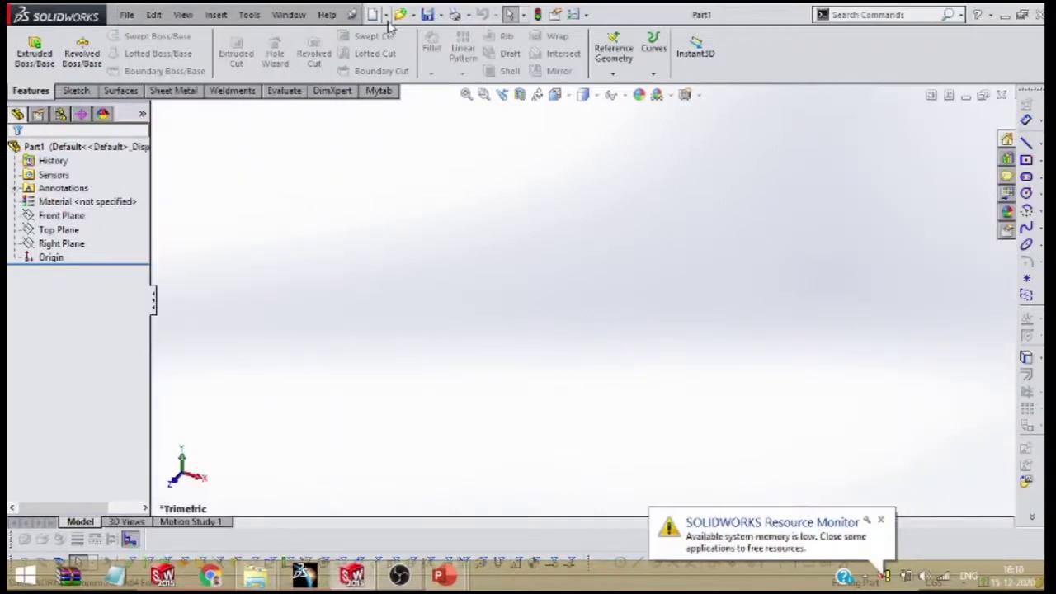
pyautogui.click(129, 15)
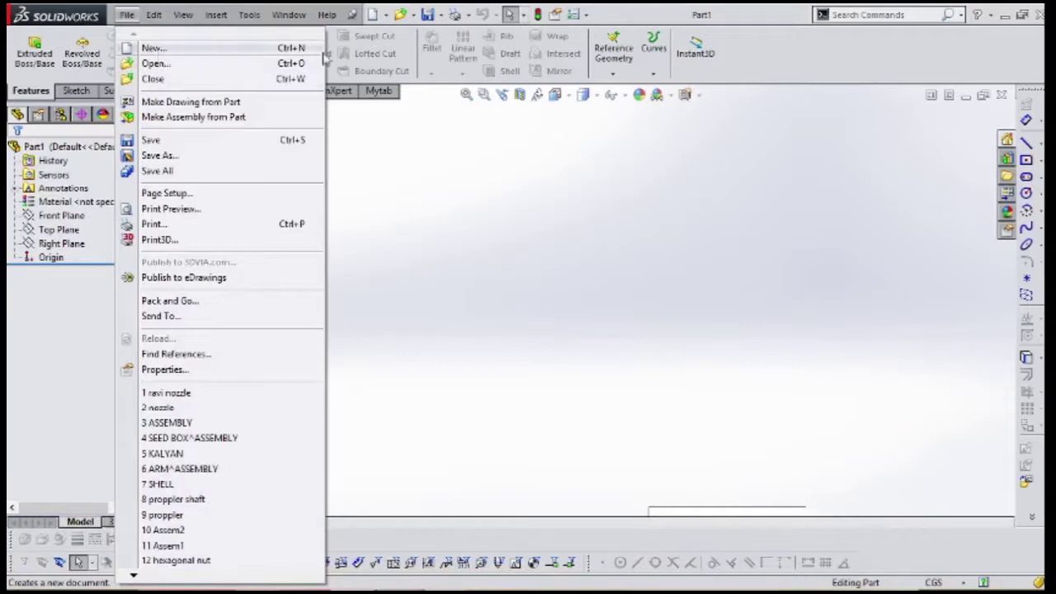
pyautogui.click(376, 22)
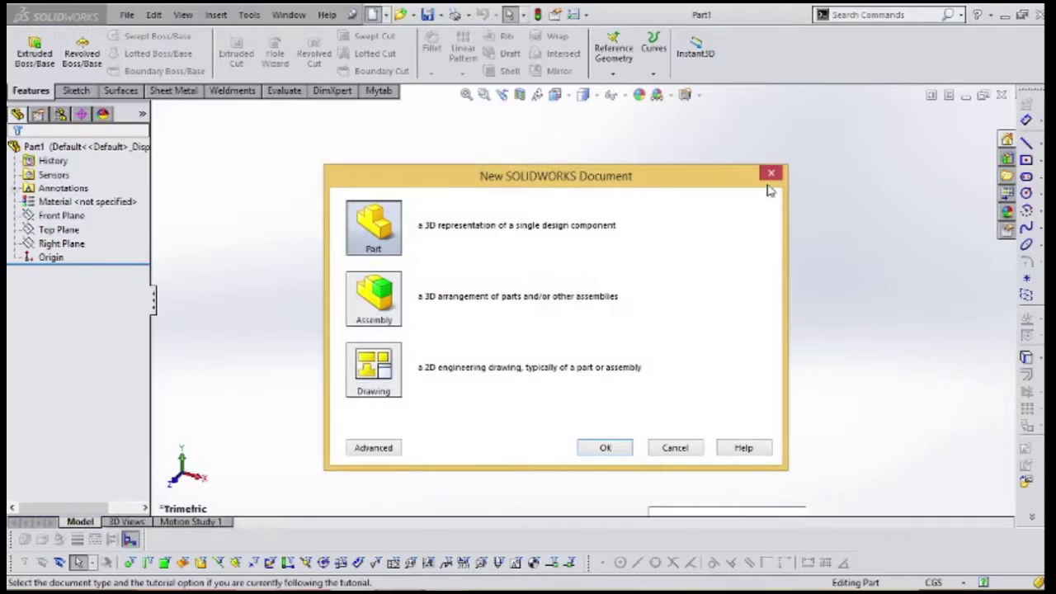
pyautogui.click(769, 177)
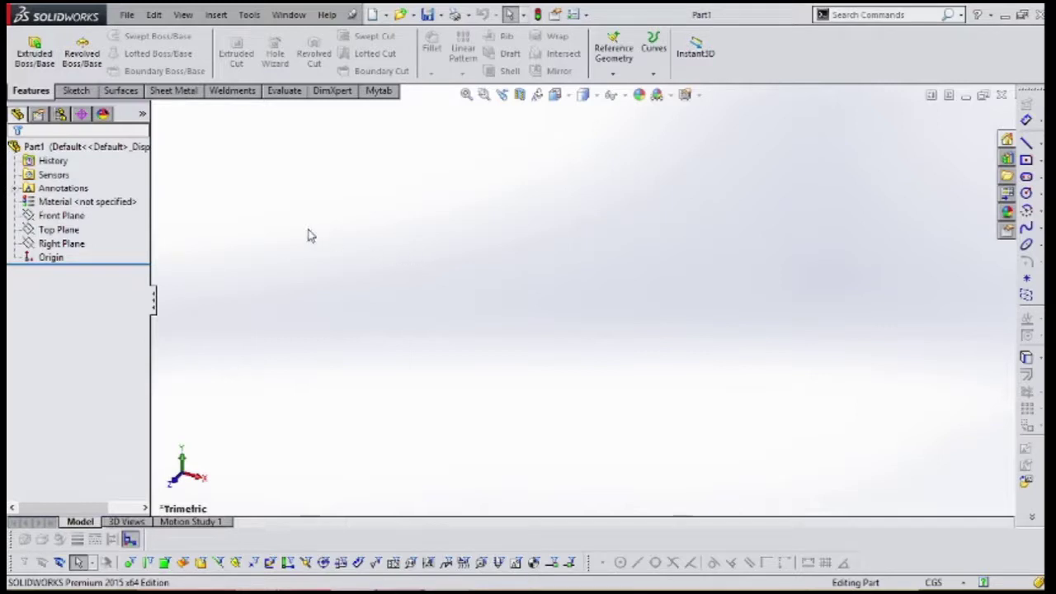
# Start a new sketch on the Front Plane
pyautogui.click(76, 91)
pyautogui.click(27, 41)
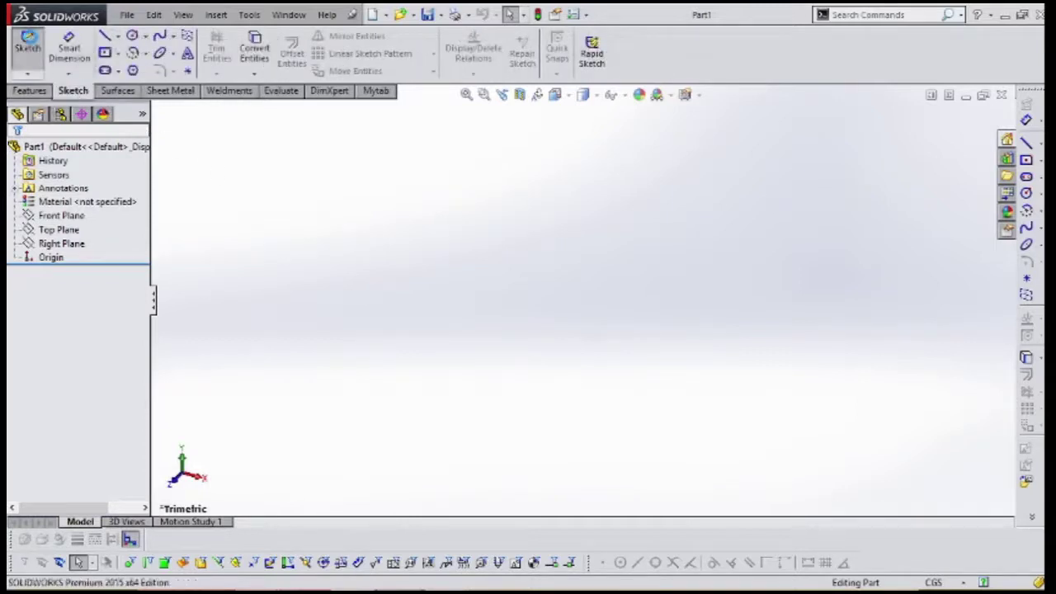
pyautogui.click(448, 185)
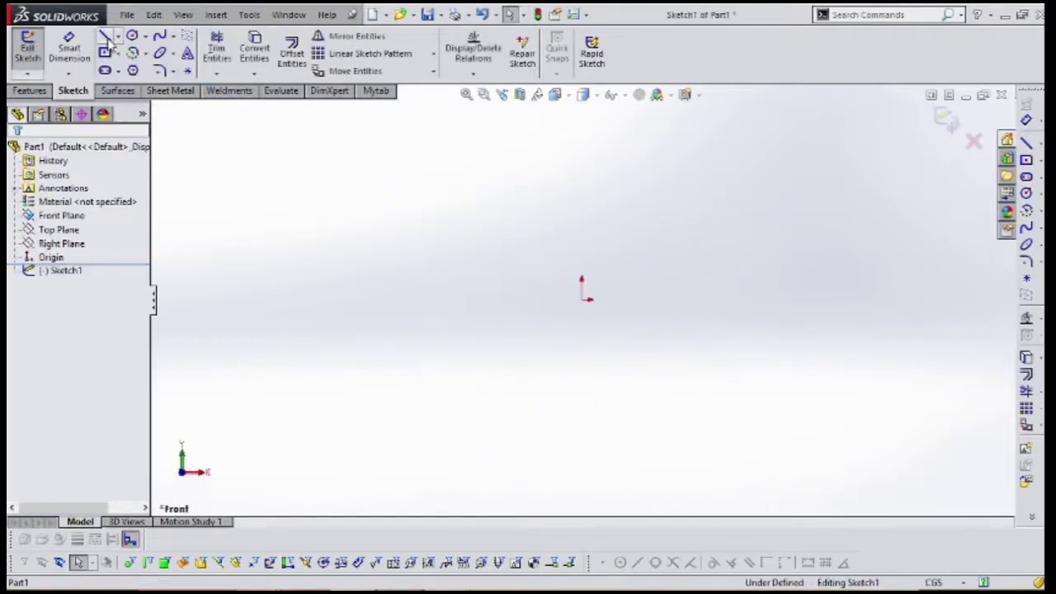
# Sketch a connected zigzag from the origin with five vertical lines about 6.24 cm tall, joined by short horizontal lines
pyautogui.click(107, 42)
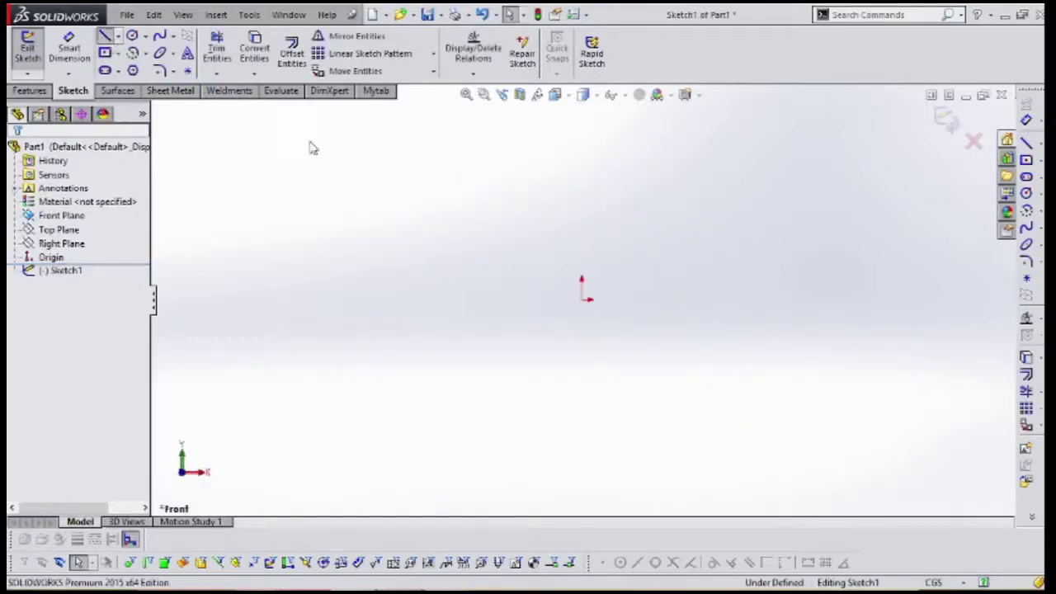
pyautogui.click(582, 299)
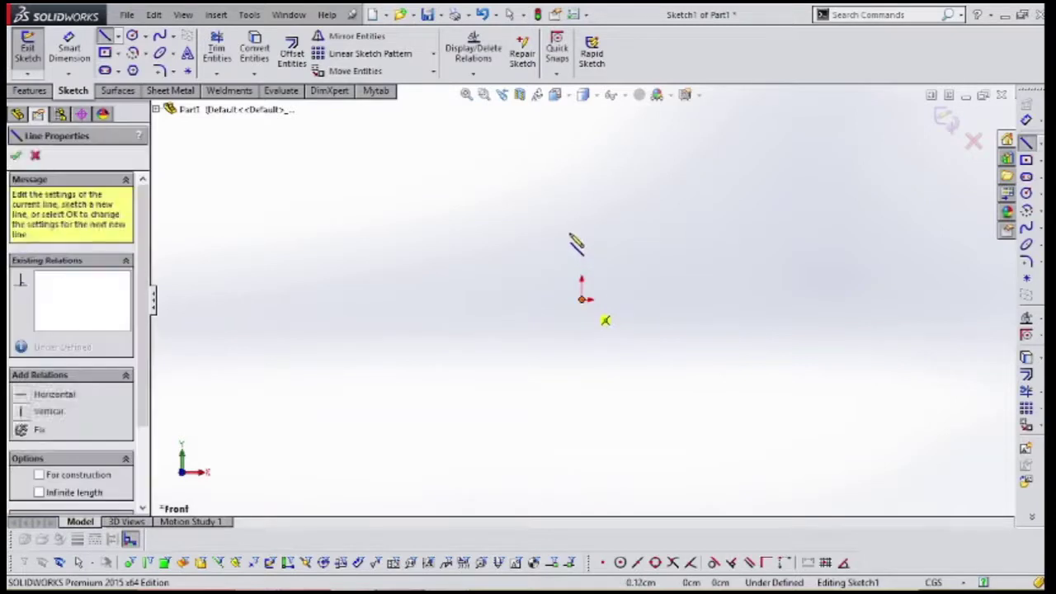
pyautogui.click(582, 184)
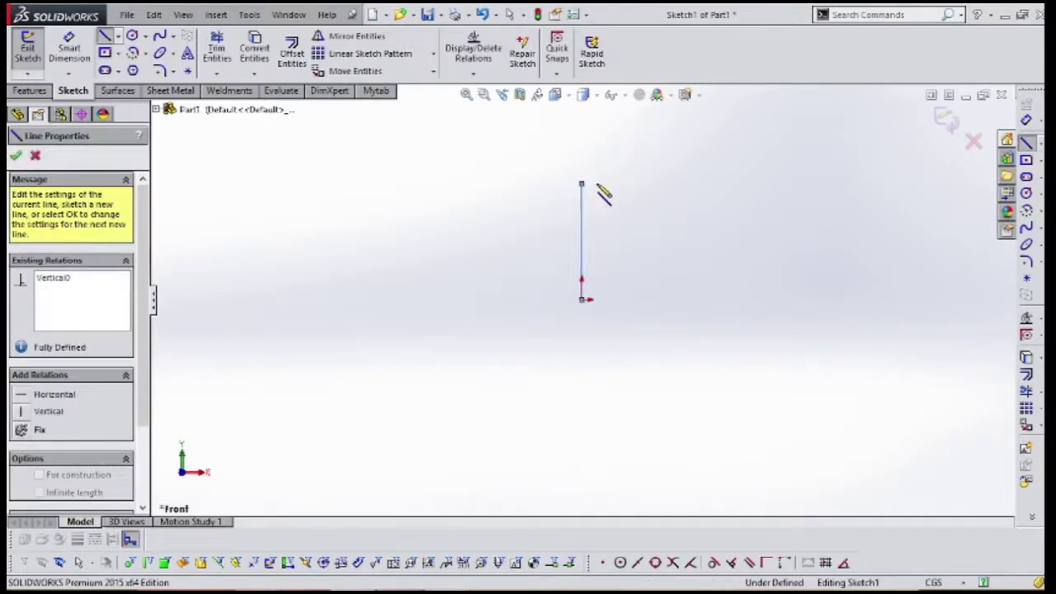
pyautogui.click(591, 184)
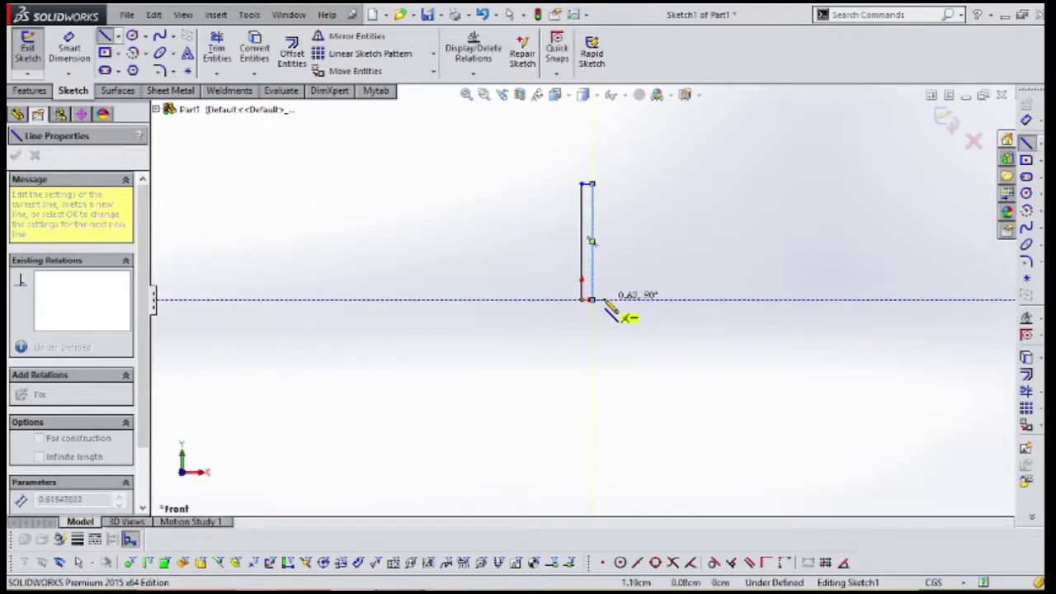
pyautogui.click(598, 299)
pyautogui.click(603, 184)
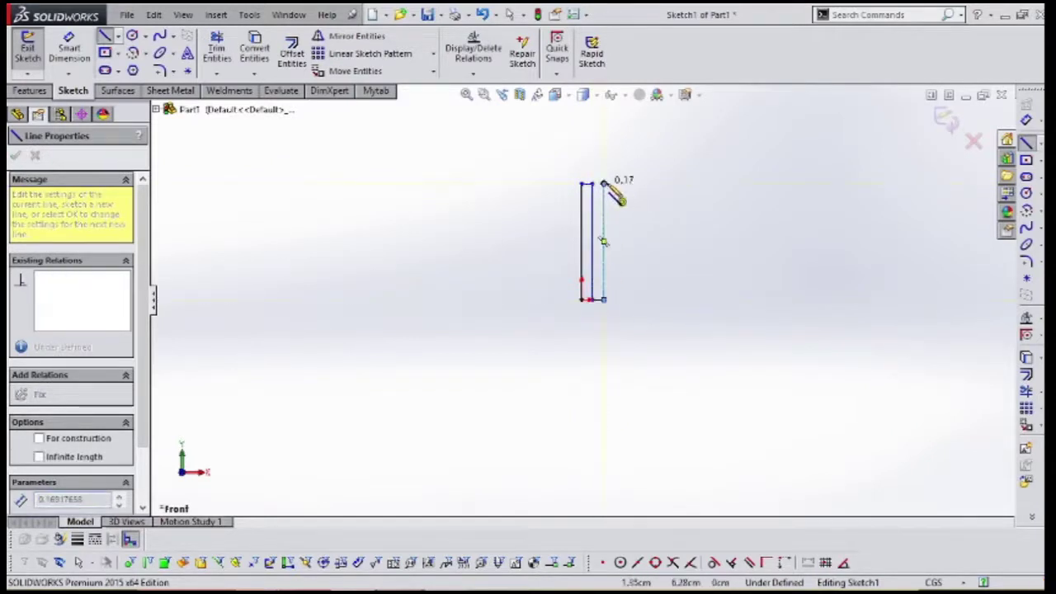
pyautogui.click(612, 184)
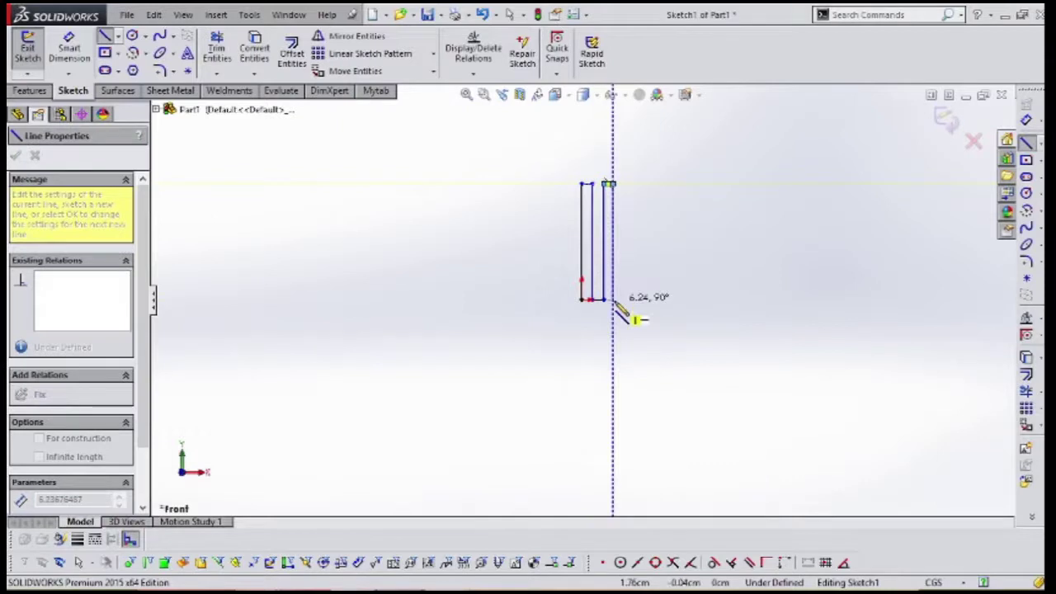
pyautogui.click(612, 299)
pyautogui.click(628, 300)
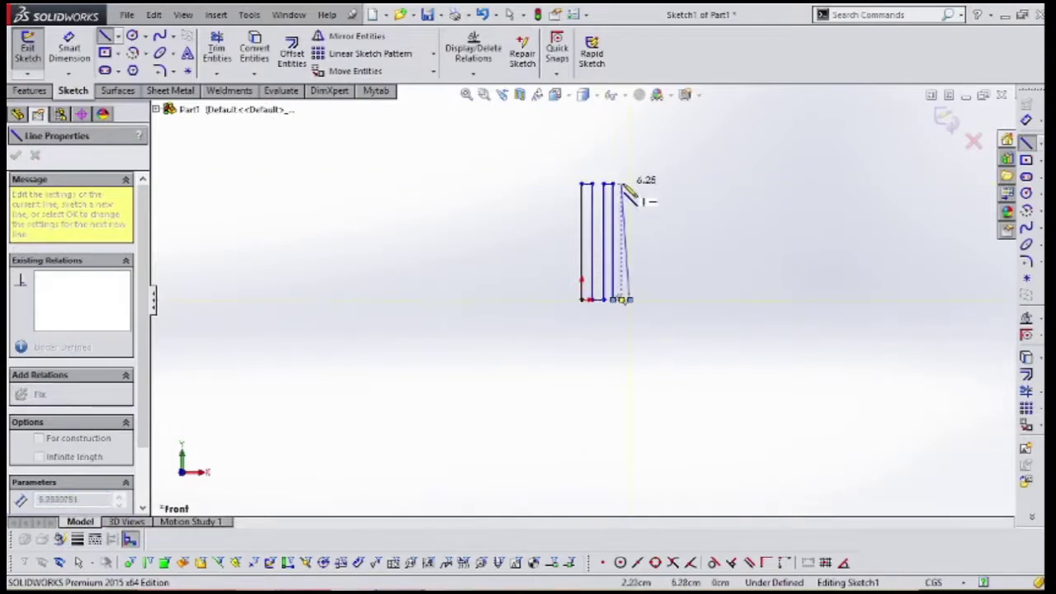
pyautogui.click(630, 185)
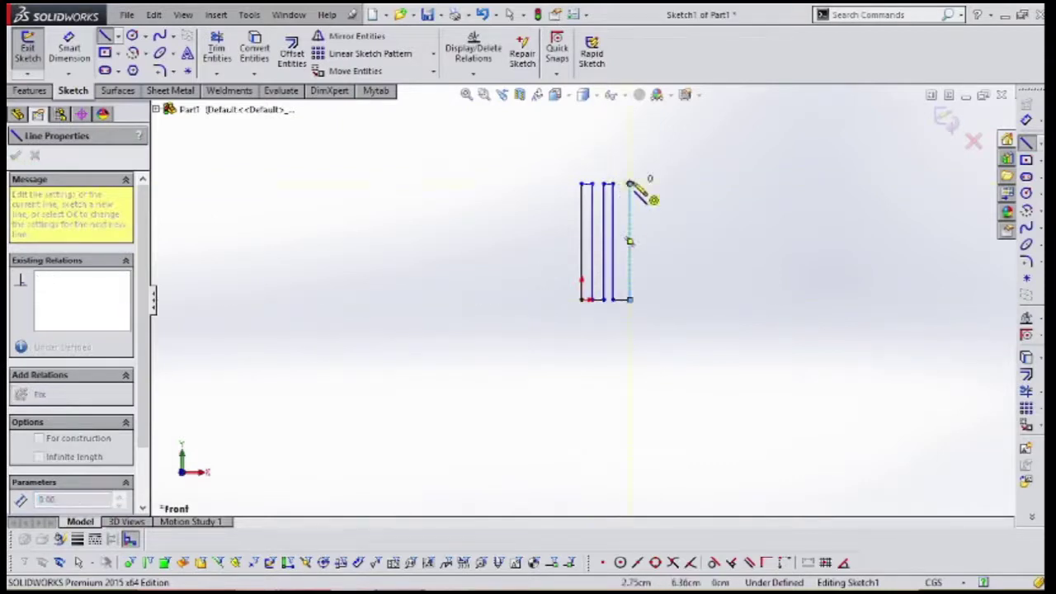
pyautogui.rightClick(676, 194)
pyautogui.click(704, 217)
pyautogui.press('Escape')
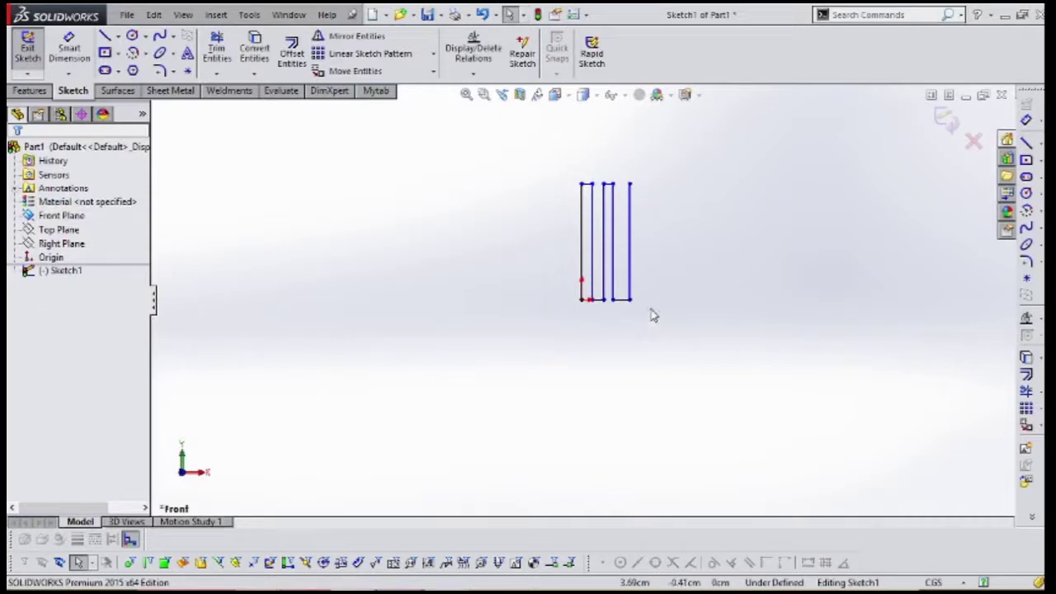
# Examine the zigzag sketch up close, as a whole and from a tilted angle
pyautogui.scroll(1, 589, 379)
pyautogui.scroll(-3, 590, 379)
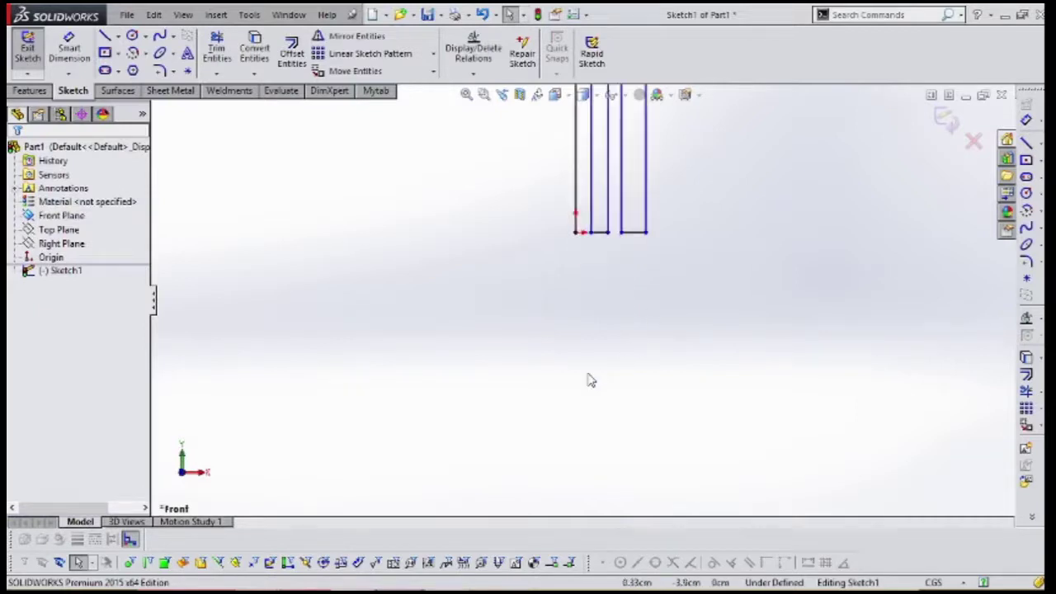
pyautogui.scroll(1, 584, 339)
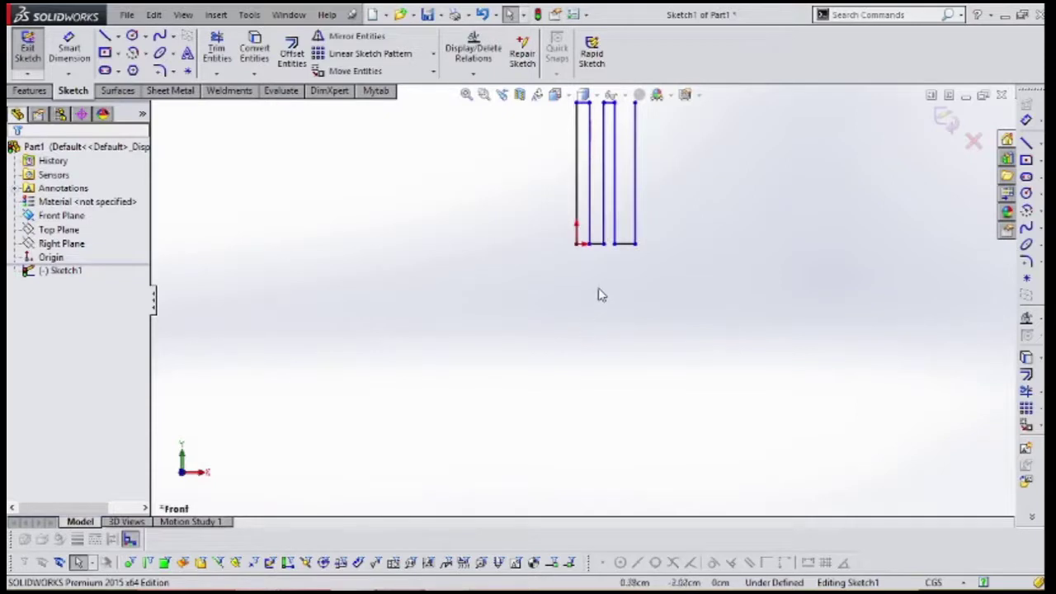
pyautogui.keyDown('ctrl'); pyautogui.moveTo(632, 222); pyautogui.dragTo(631, 239, button='middle'); pyautogui.keyUp('ctrl')
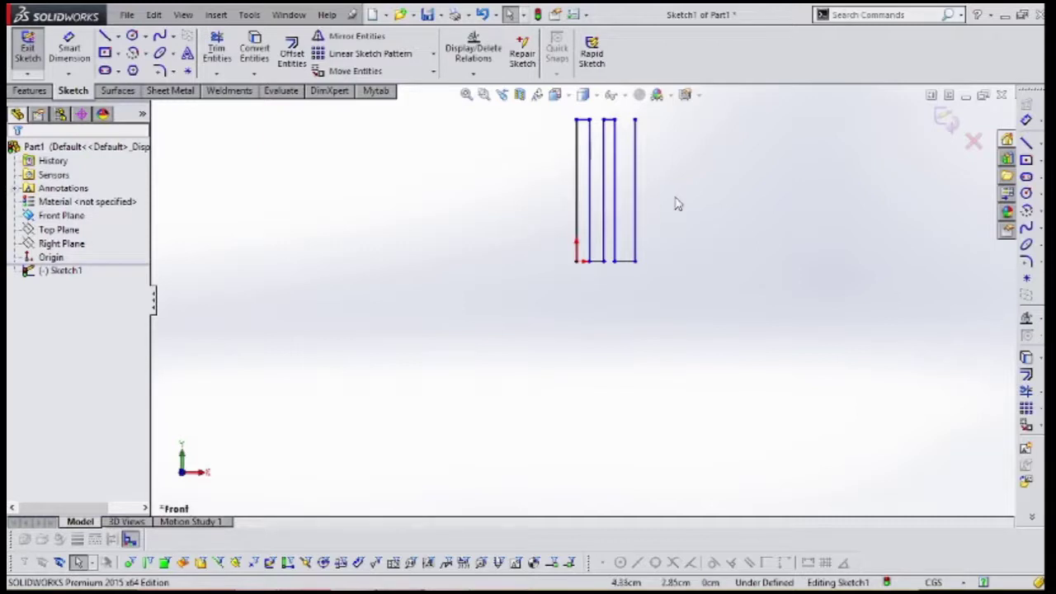
pyautogui.moveTo(622, 218)
pyautogui.keyDown('ctrl'); pyautogui.mouseDown(button='middle')
pyautogui.moveTo(624, 259)
pyautogui.moveTo(581, 348)
pyautogui.moveTo(570, 346)
pyautogui.mouseUp(button='middle'); pyautogui.keyUp('ctrl')
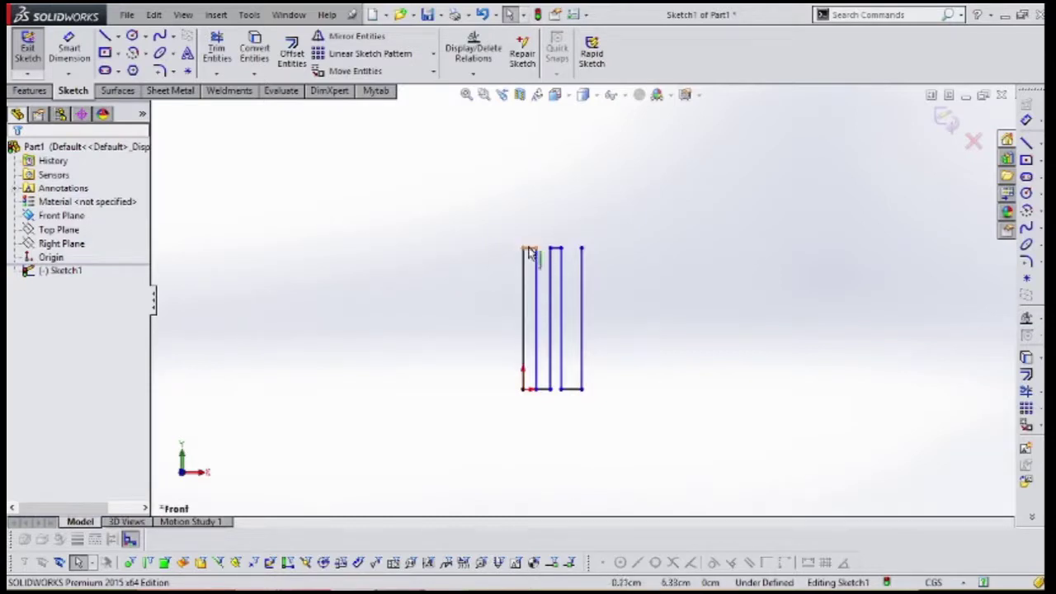
pyautogui.scroll(-1, 499, 281)
pyautogui.scroll(2, 497, 277)
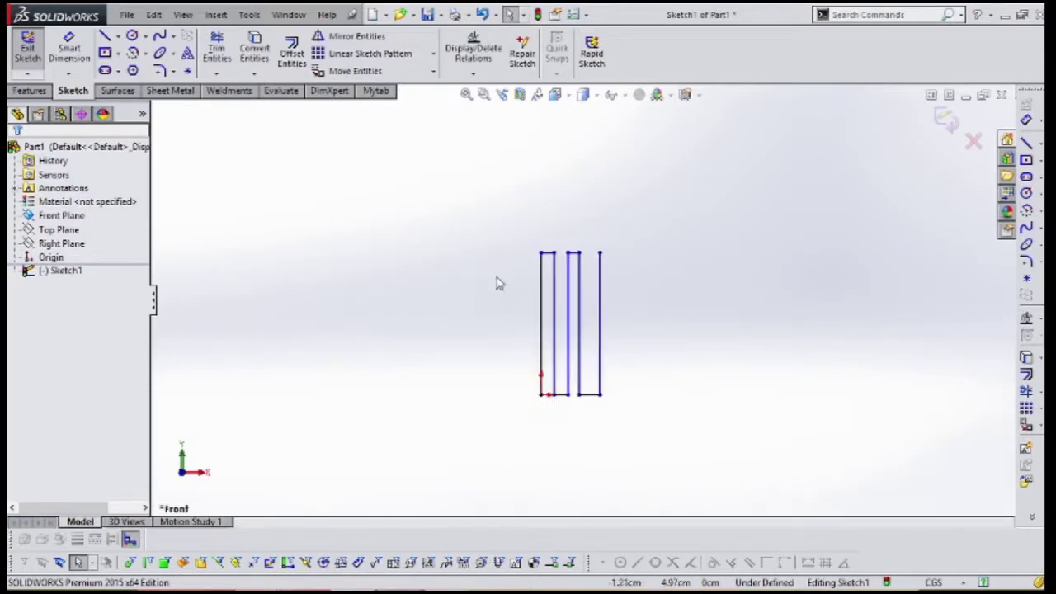
pyautogui.scroll(-3, 520, 364)
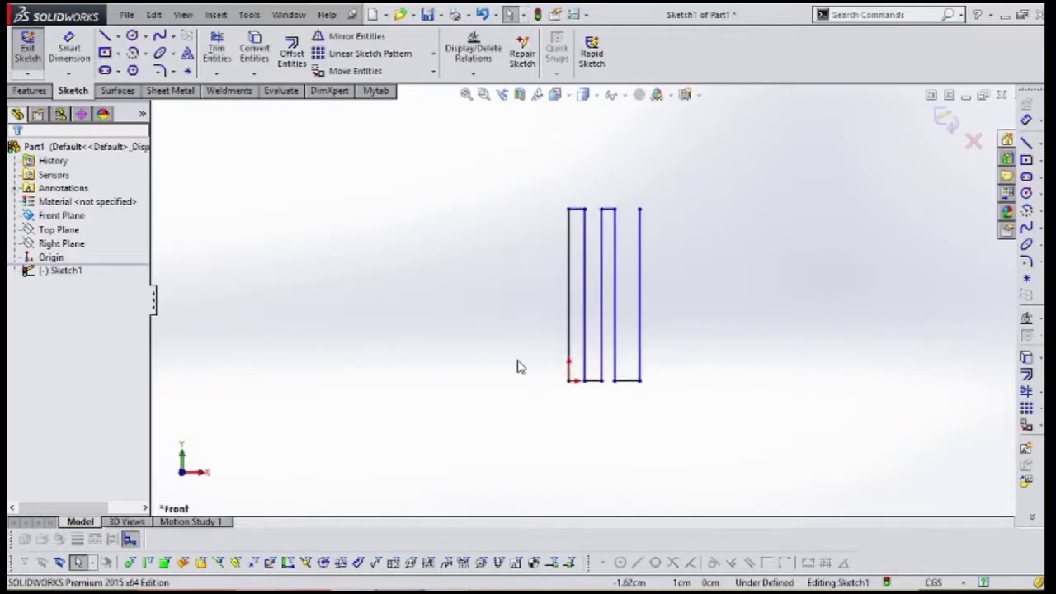
pyautogui.scroll(-3, 518, 366)
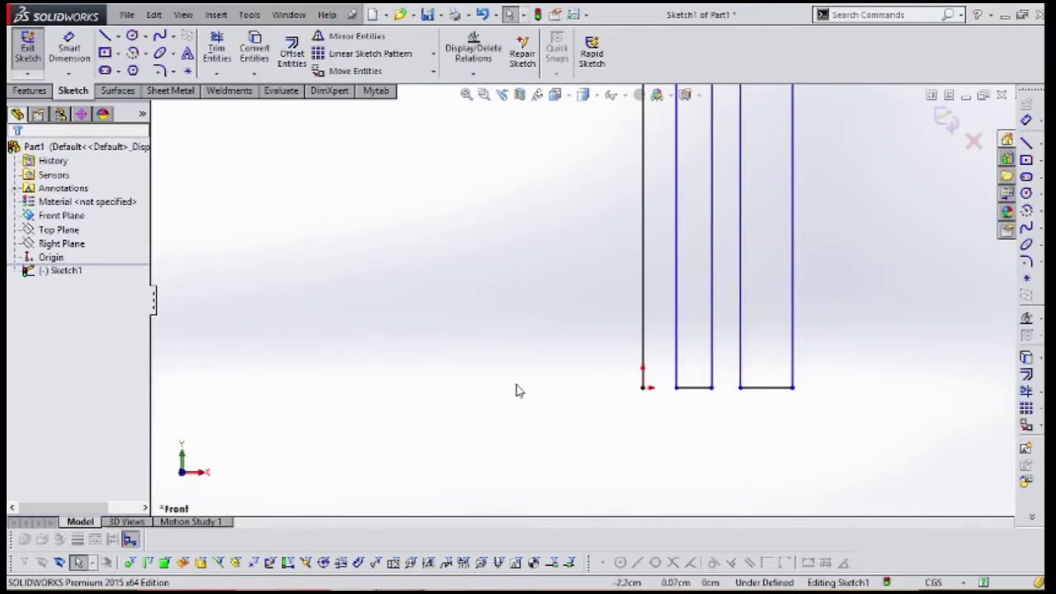
pyautogui.press('z')
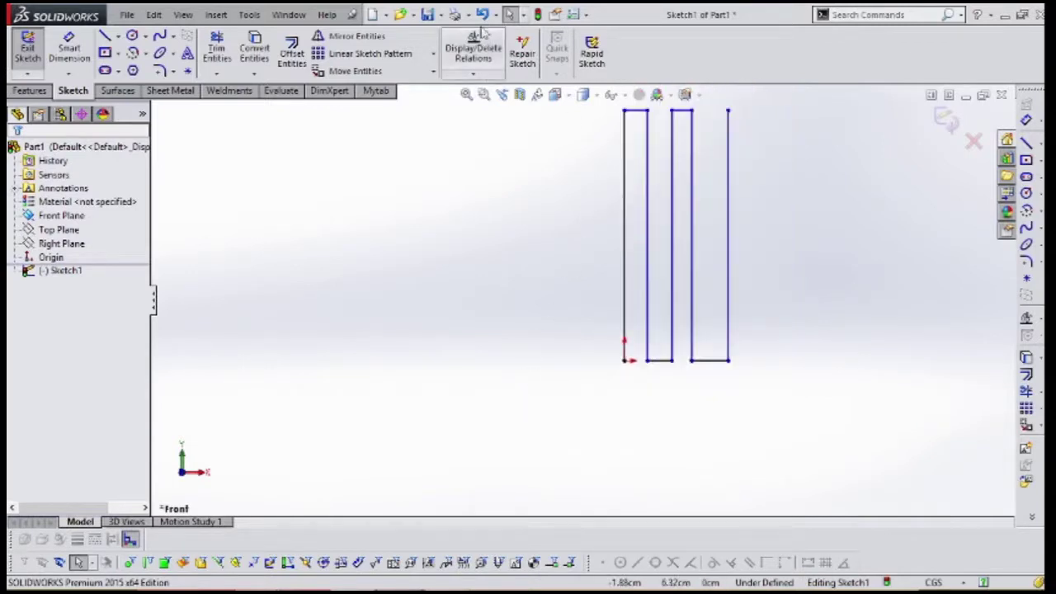
pyautogui.moveTo(545, 296)
pyautogui.mouseDown(button='middle')
pyautogui.moveTo(498, 389)
pyautogui.moveTo(552, 380)
pyautogui.moveTo(550, 359)
pyautogui.mouseUp(button='middle')
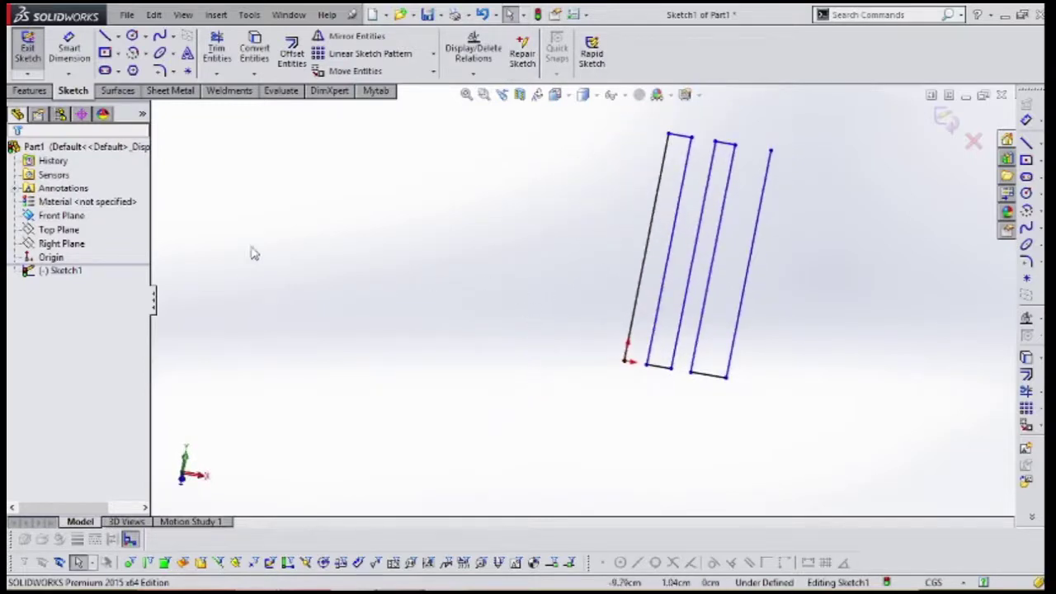
# Use Magnified Selection to inspect the short horizontal lines at the zigzag's upper end
pyautogui.click(523, 14)
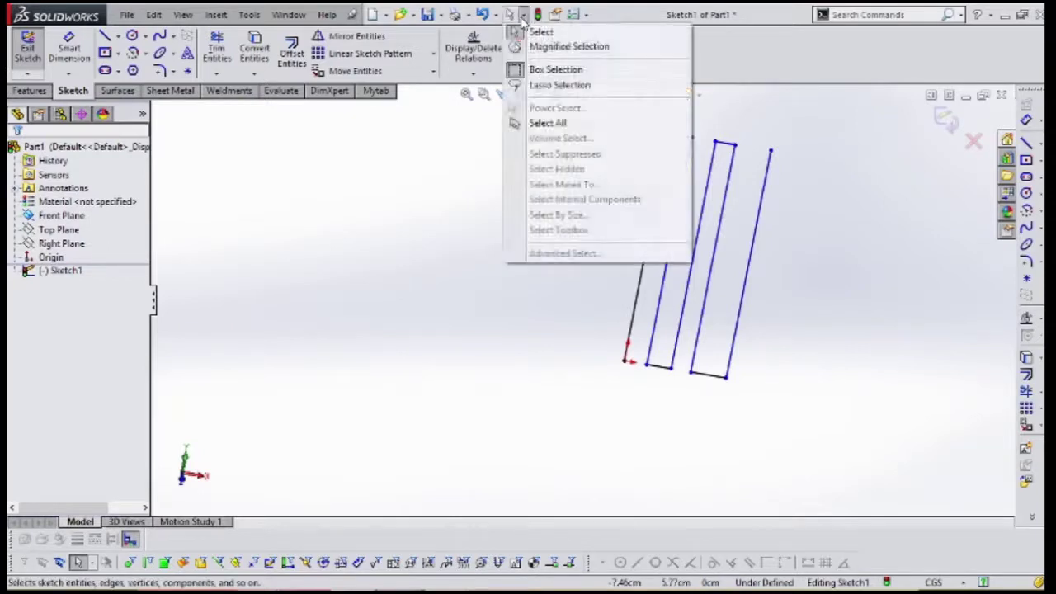
pyautogui.click(558, 49)
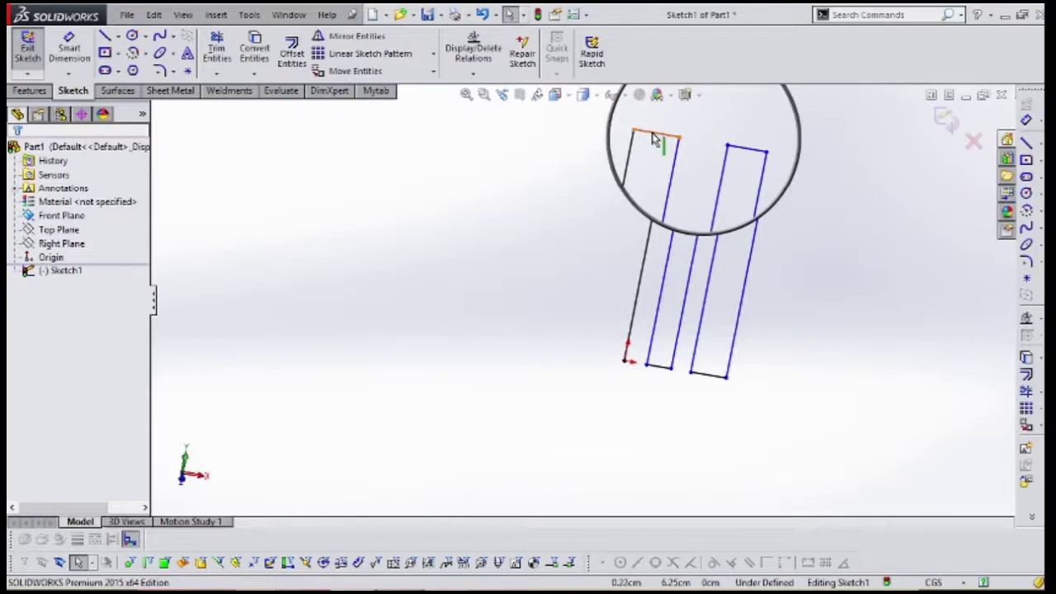
# Select the first upper horizontal line and its adjoining vertical line under magnification, and check the lower end before closing the magnifier
pyautogui.click(652, 137)
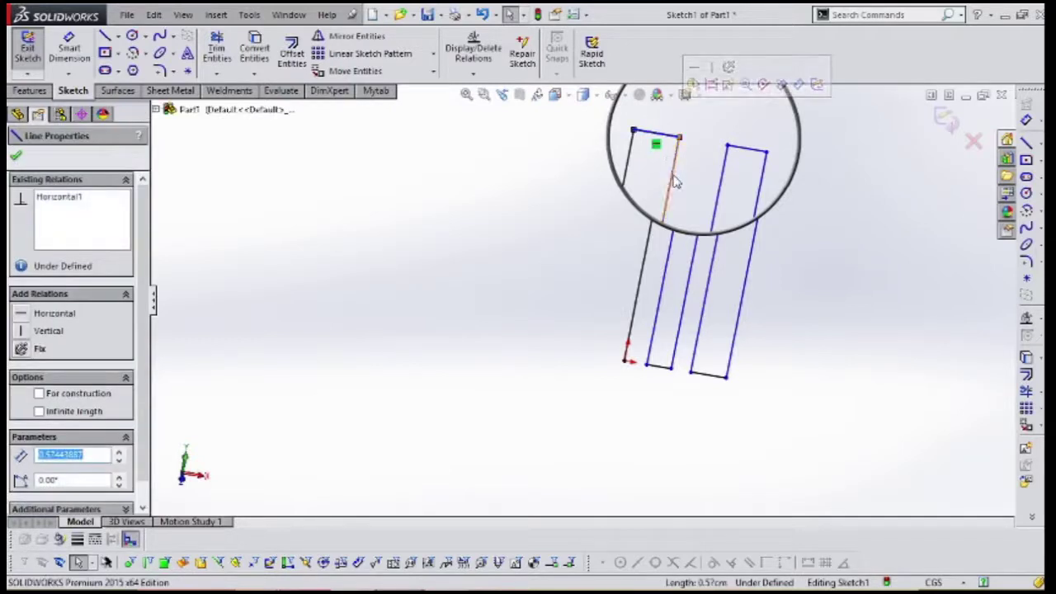
pyautogui.click(675, 182)
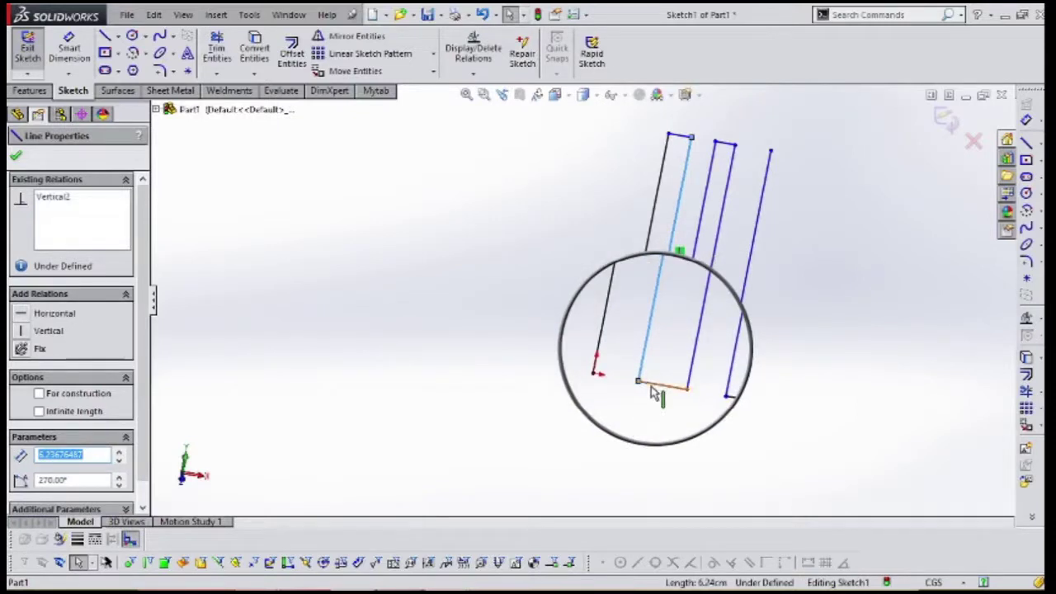
pyautogui.press('g')
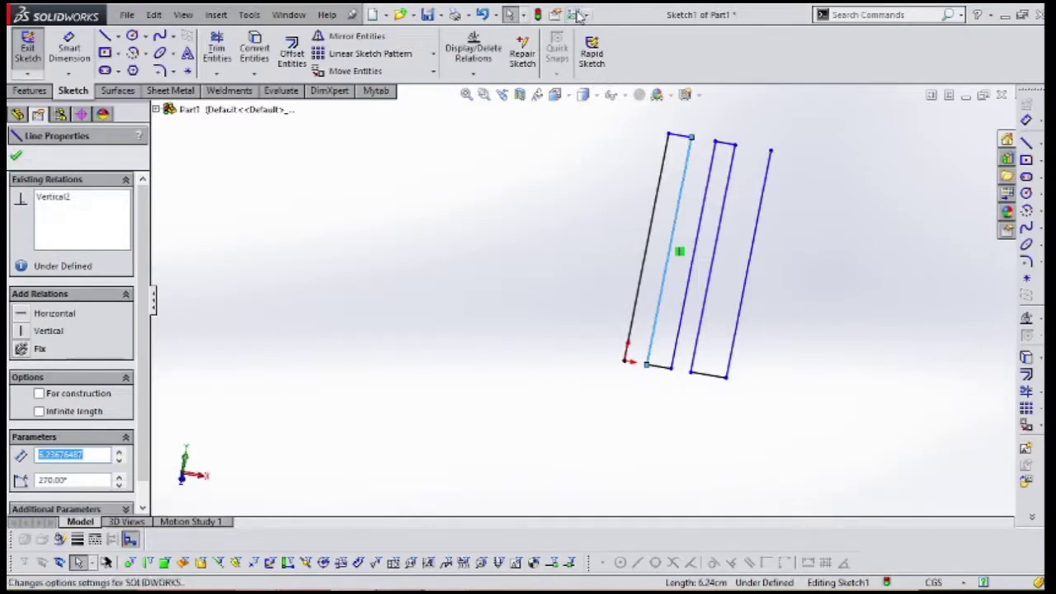
pyautogui.click(587, 17)
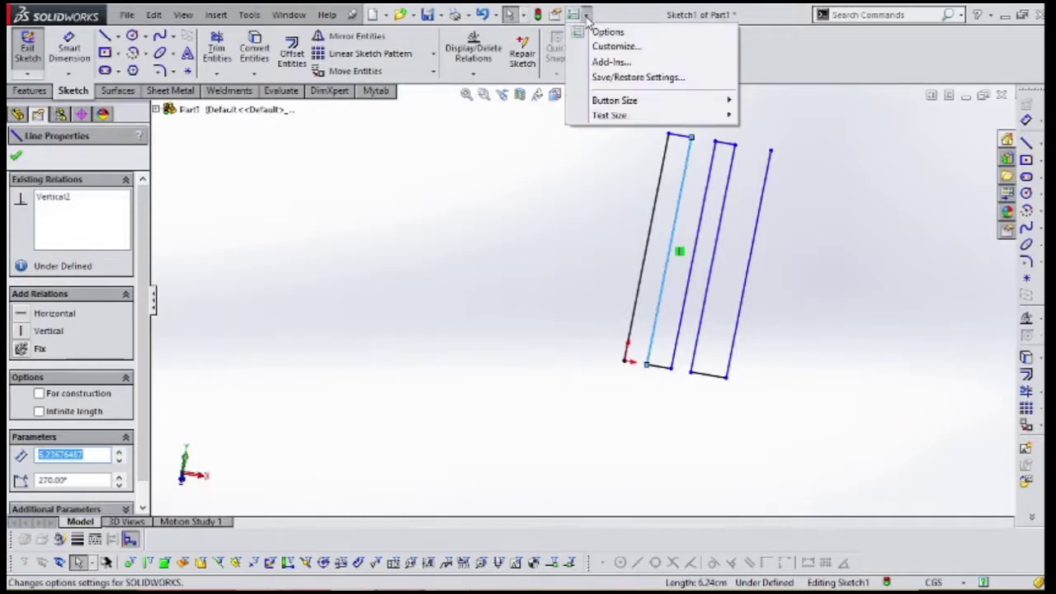
pyautogui.moveTo(610, 103)
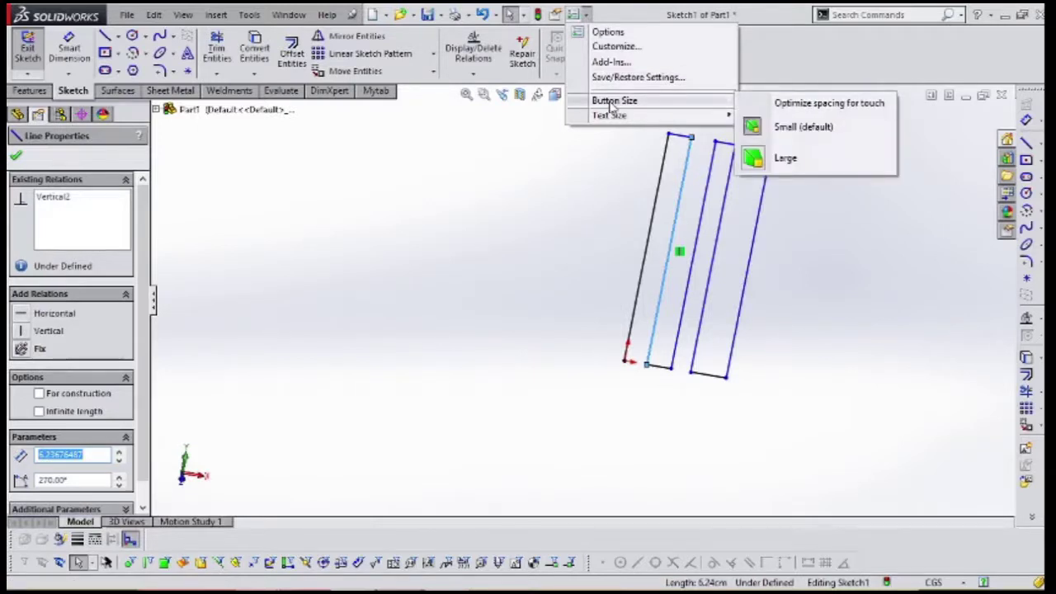
pyautogui.click(563, 160)
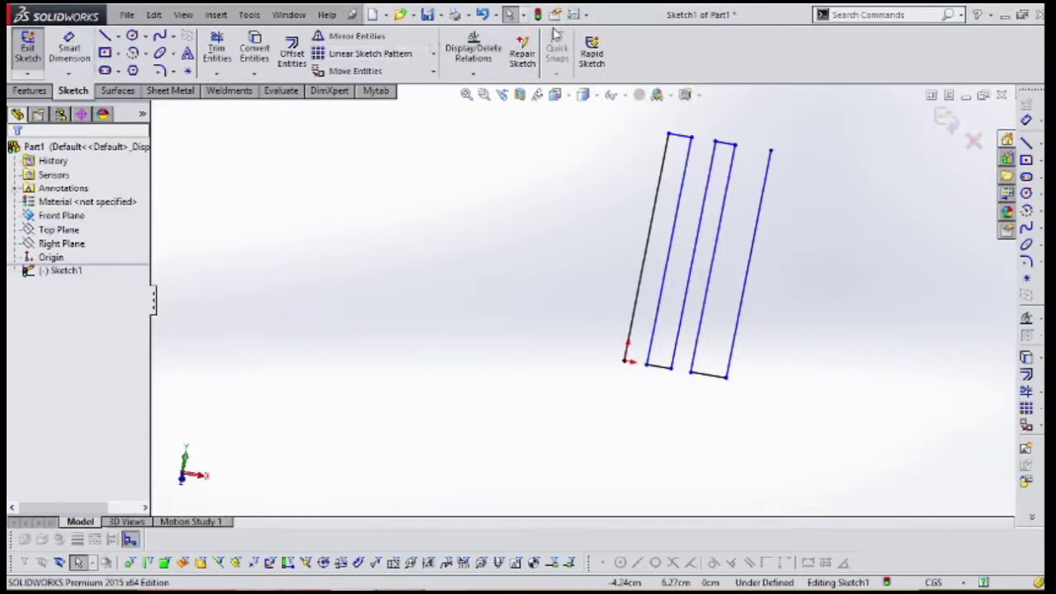
# Enlarge the interface buttons by setting Button Size to Large, and dismiss the restart notice
pyautogui.click(586, 16)
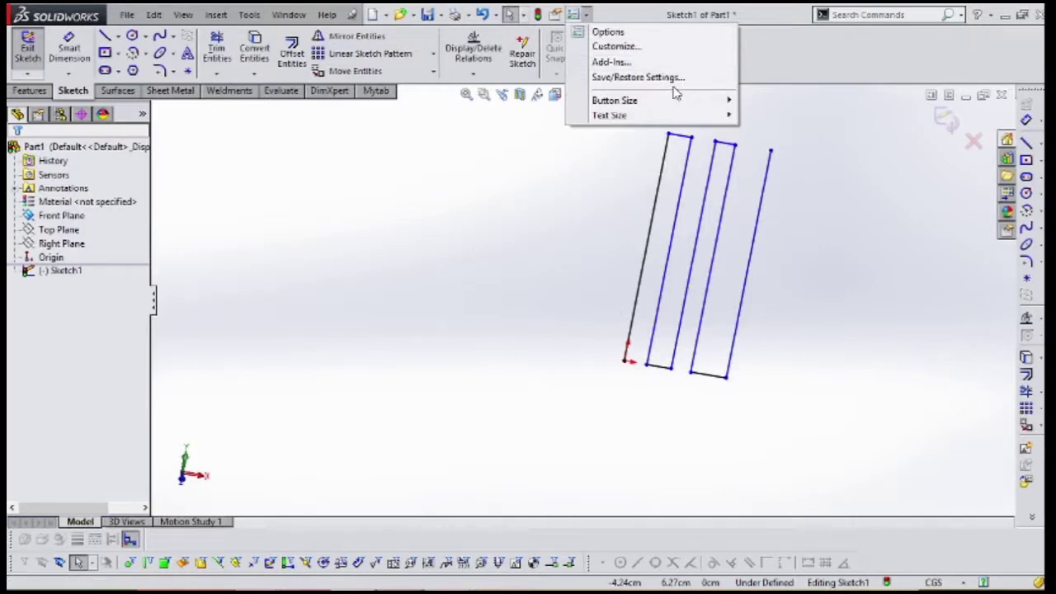
pyautogui.moveTo(673, 99)
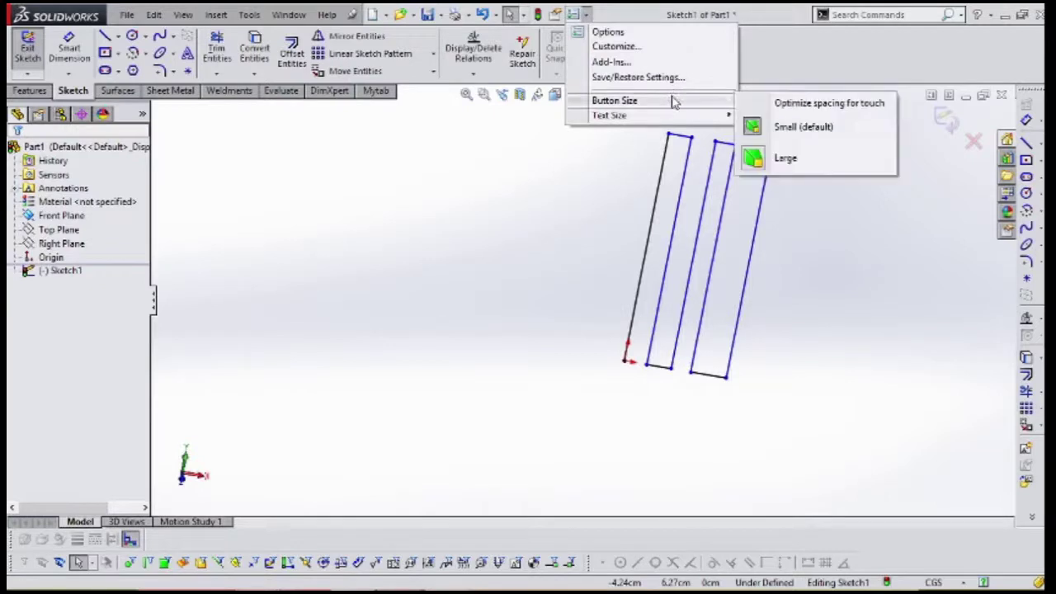
pyautogui.click(784, 159)
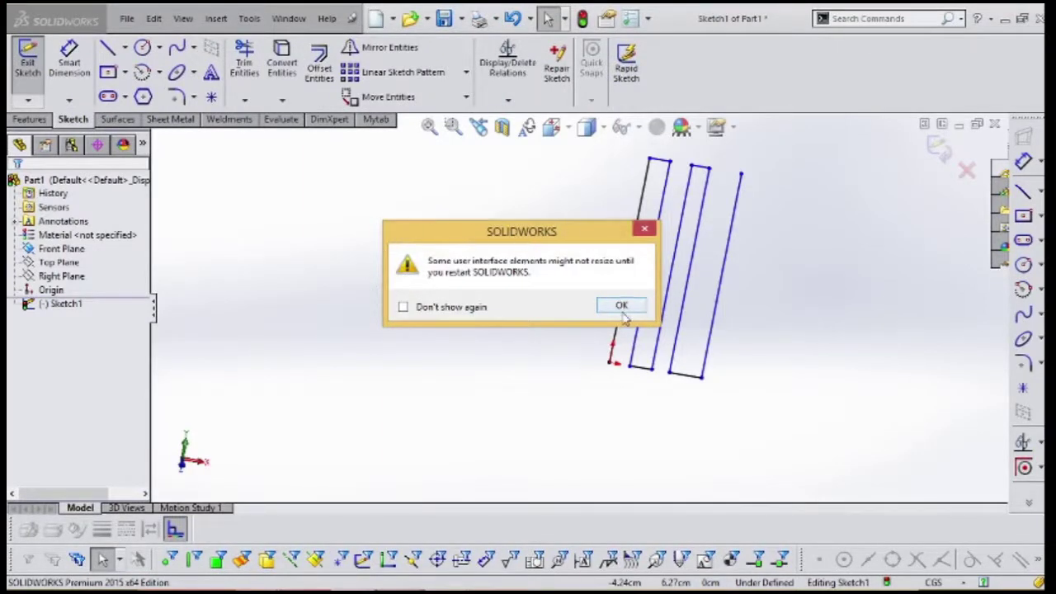
pyautogui.click(620, 306)
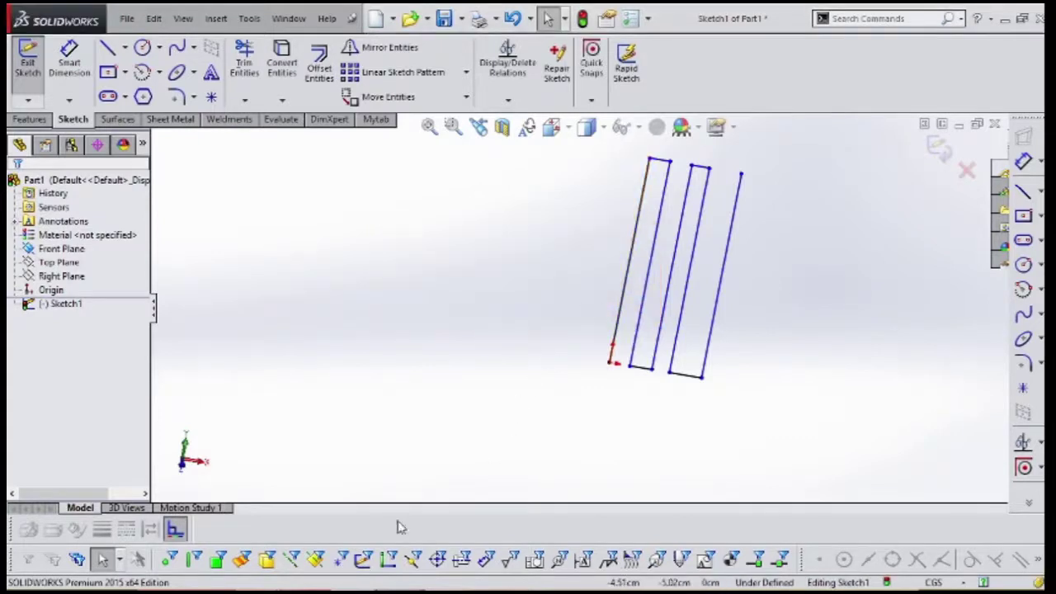
# Set the interface's Button Size back to Small (default), and dismiss the restart notice
pyautogui.click(648, 24)
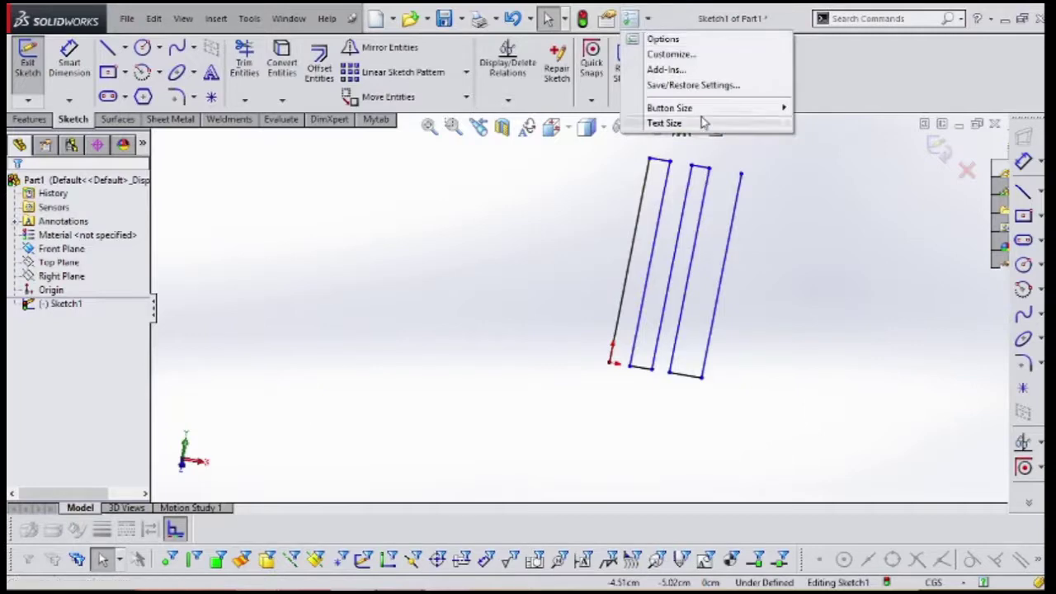
pyautogui.moveTo(720, 109)
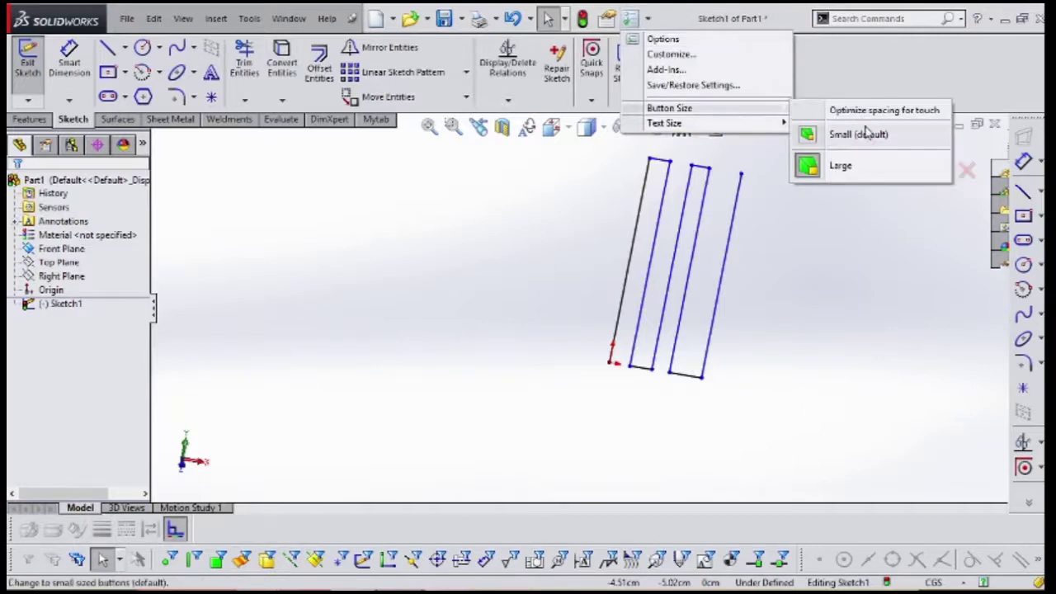
pyautogui.click(825, 136)
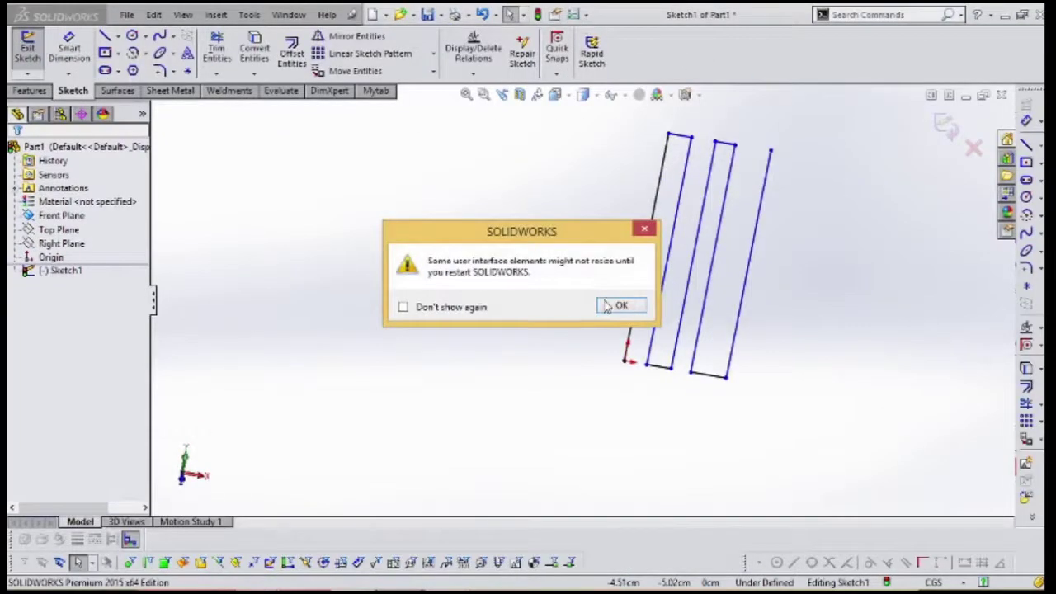
pyautogui.click(610, 307)
# Set the interface's Text Size to Medium, and dismiss the restart notice
pyautogui.click(589, 15)
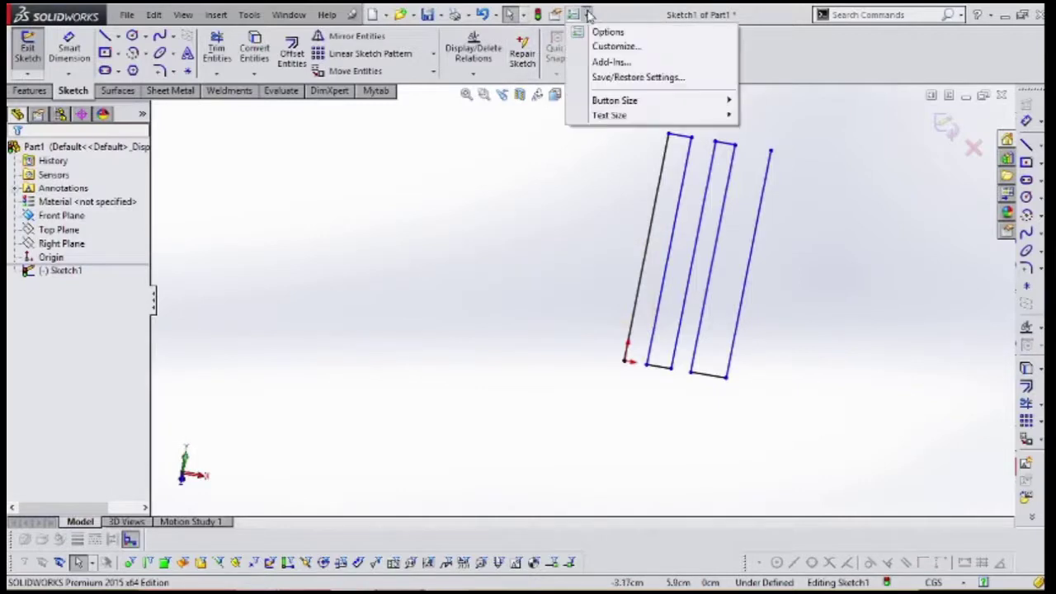
pyautogui.moveTo(627, 117)
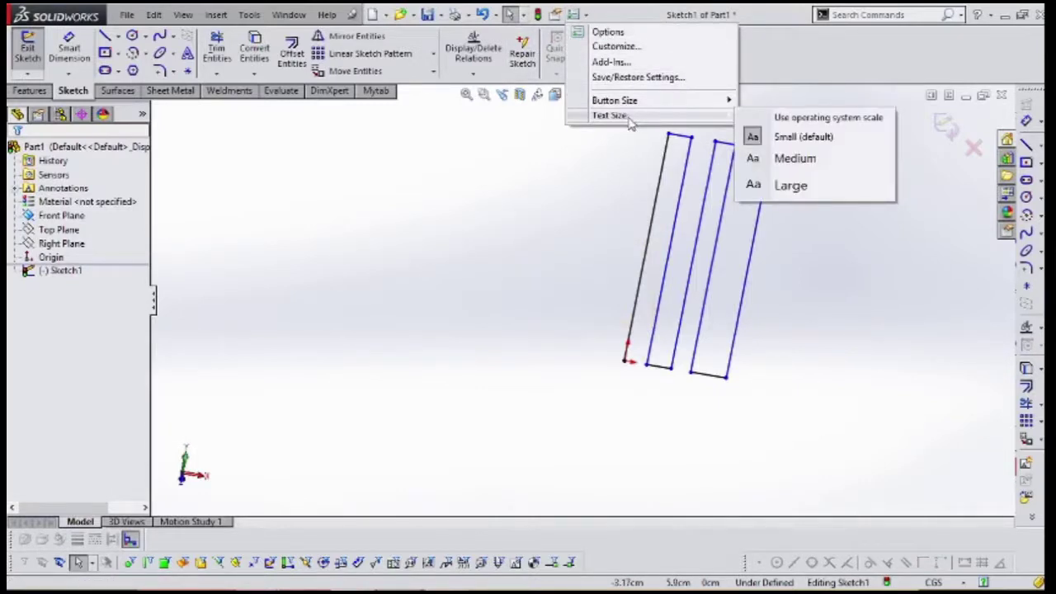
pyautogui.click(794, 159)
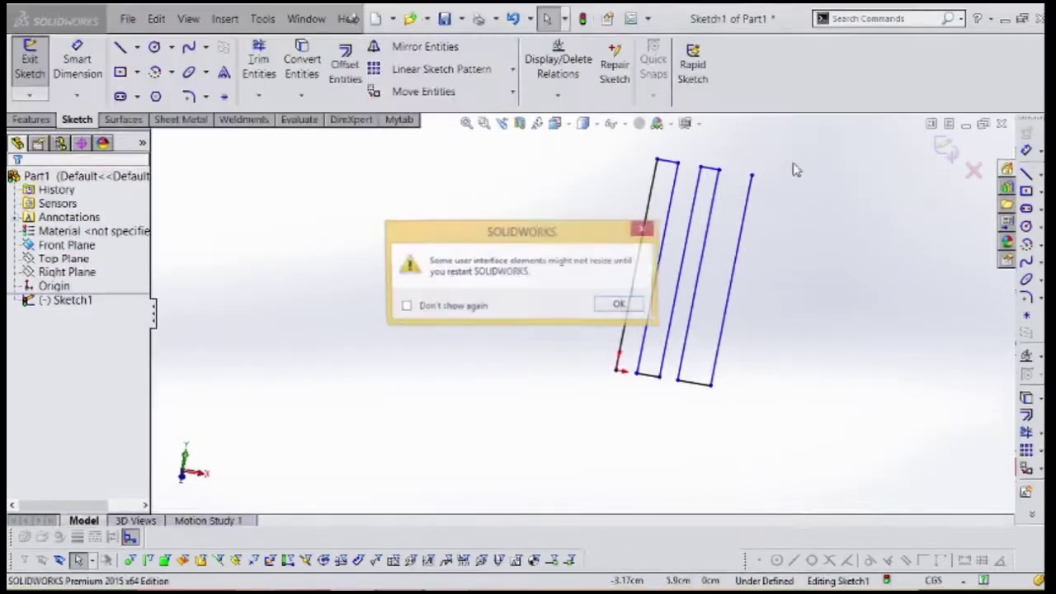
pyautogui.click(621, 308)
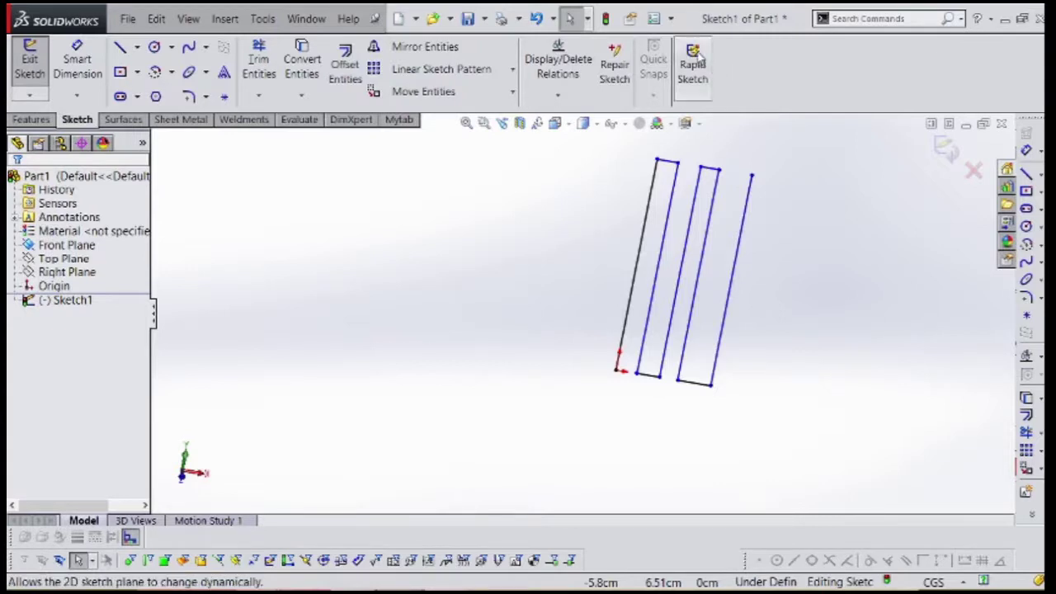
# Set the interface's Text Size back to Small (default), and dismiss the restart notice
pyautogui.click(671, 18)
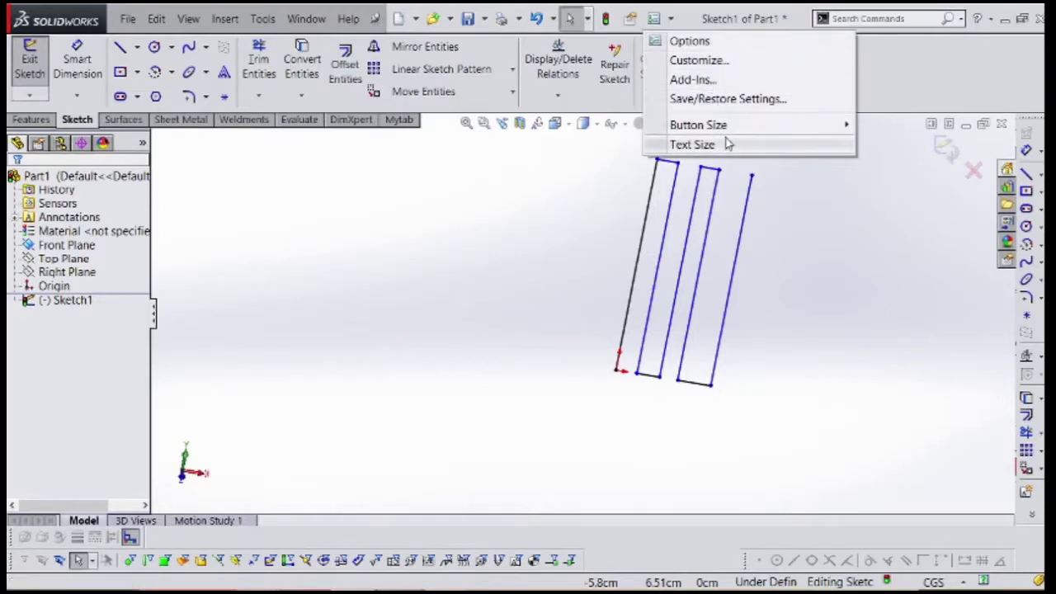
pyautogui.moveTo(726, 142)
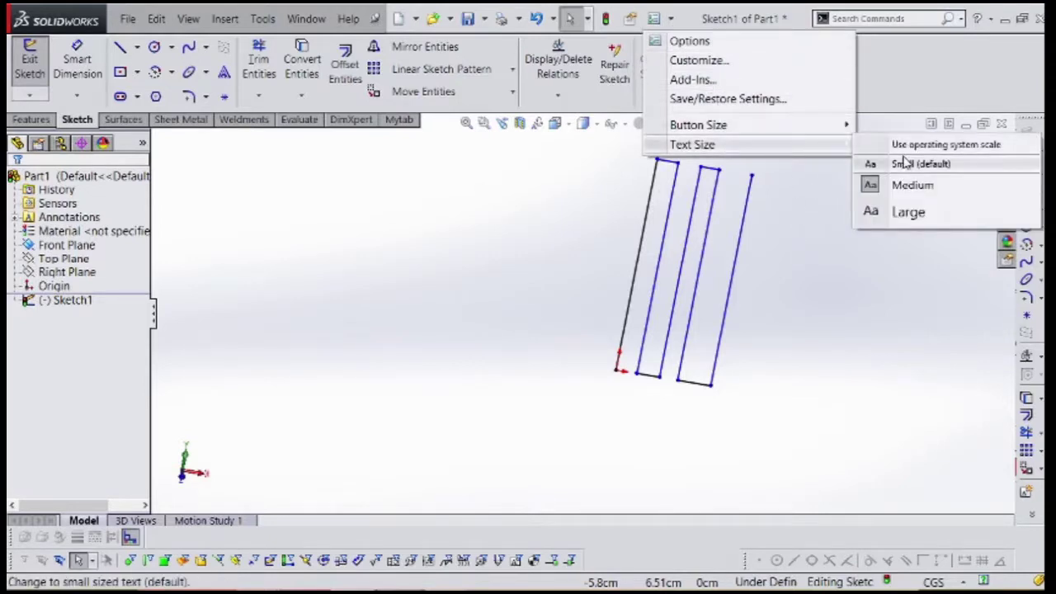
pyautogui.click(908, 163)
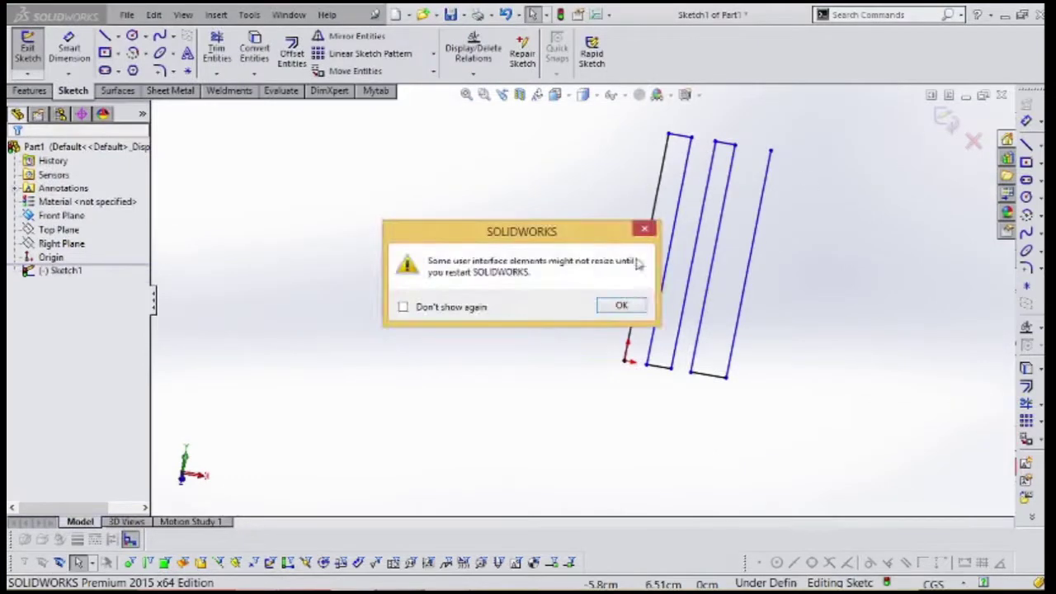
pyautogui.click(637, 306)
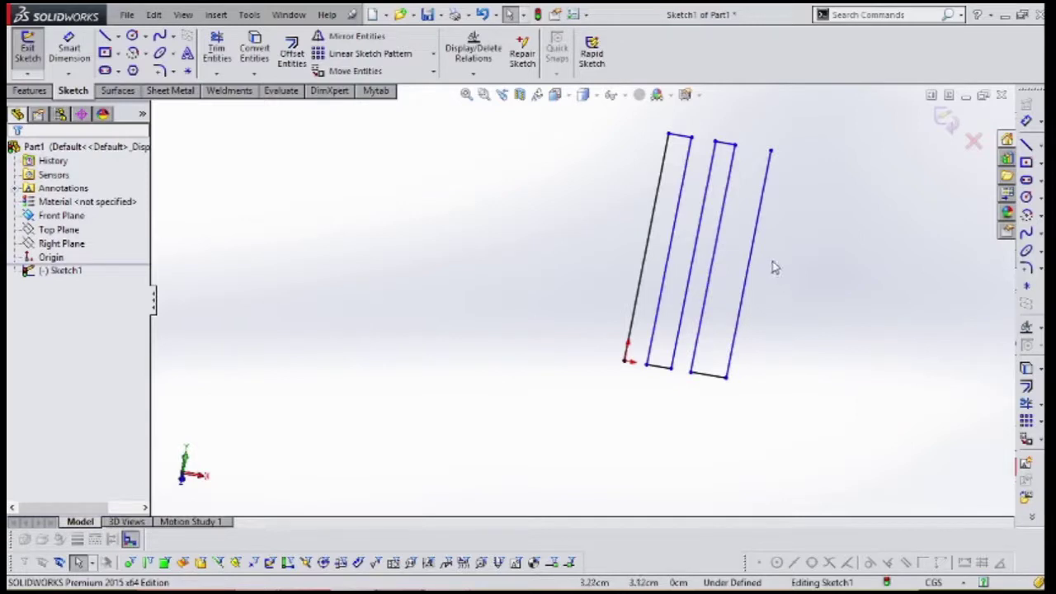
# Dimension the length of the zigzag's last vertical line with Smart Dimension, accepting its drawn length
pyautogui.click(70, 48)
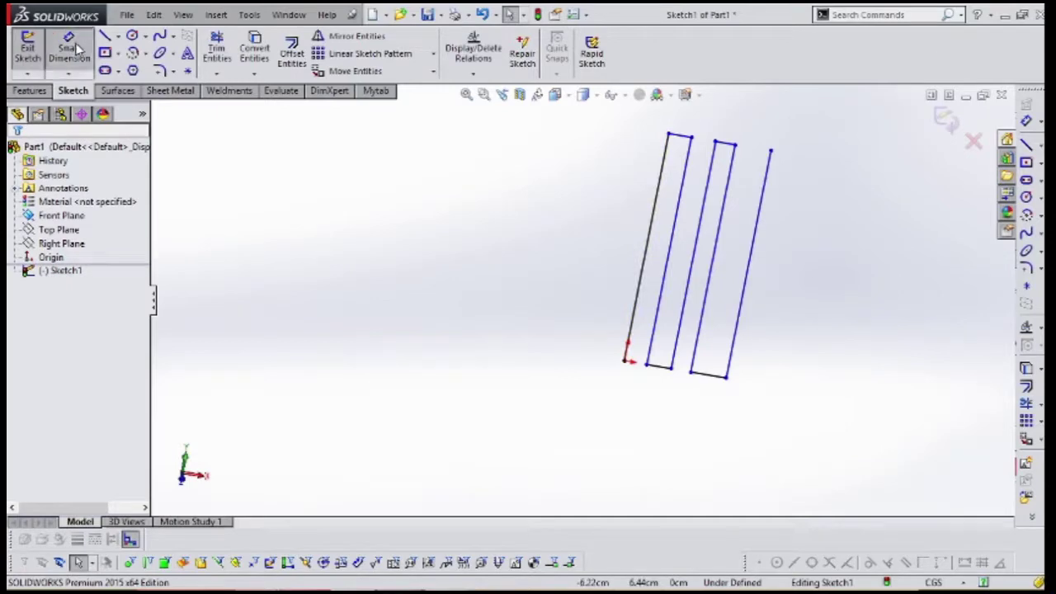
pyautogui.click(753, 267)
pyautogui.click(797, 304)
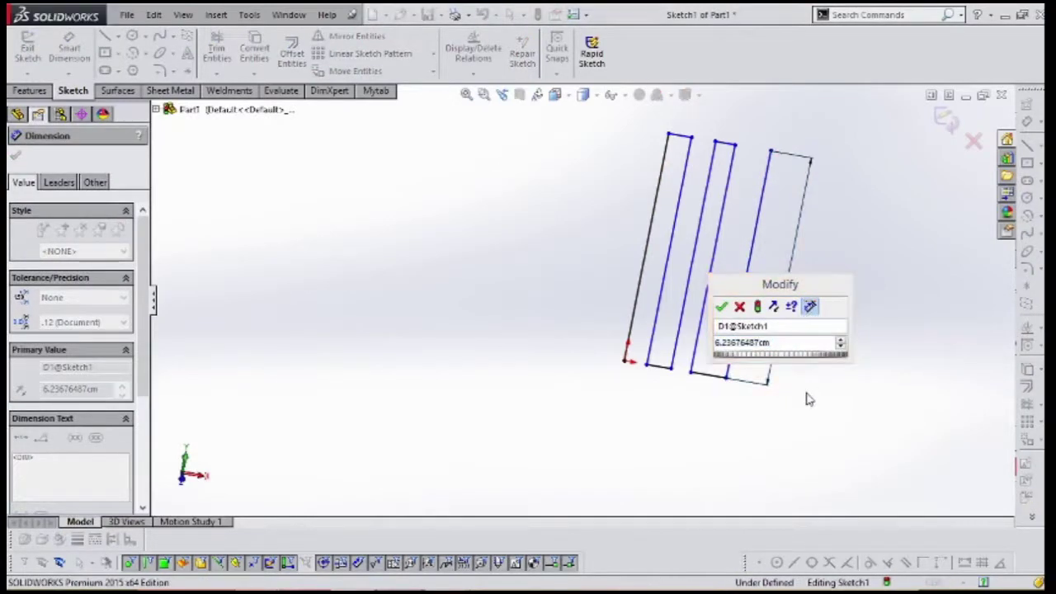
pyautogui.click(721, 308)
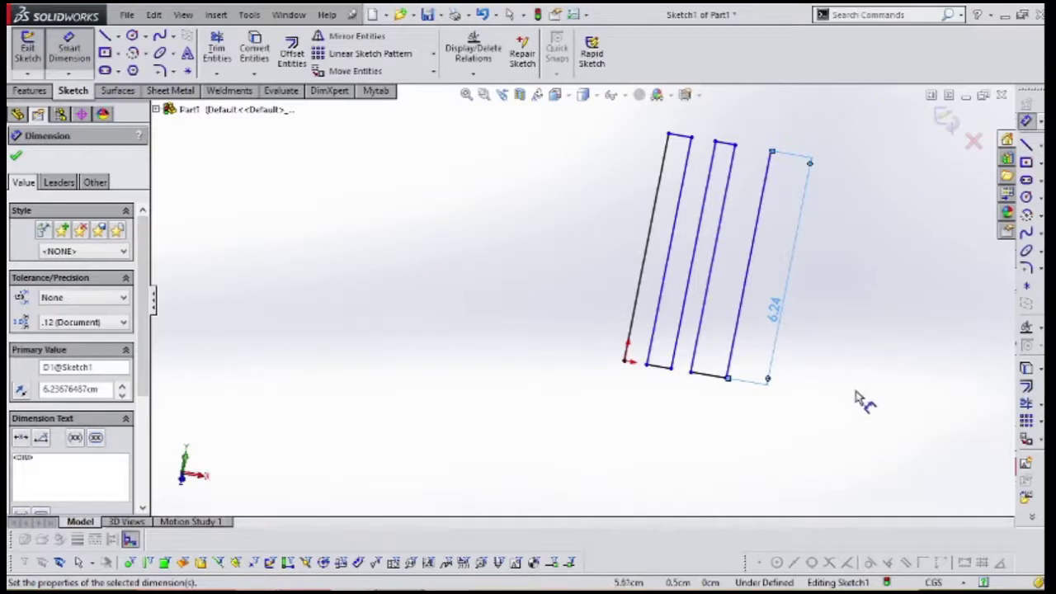
# Switch the document's unit system to MMGS (millimeter, gram, second)
pyautogui.click(954, 583)
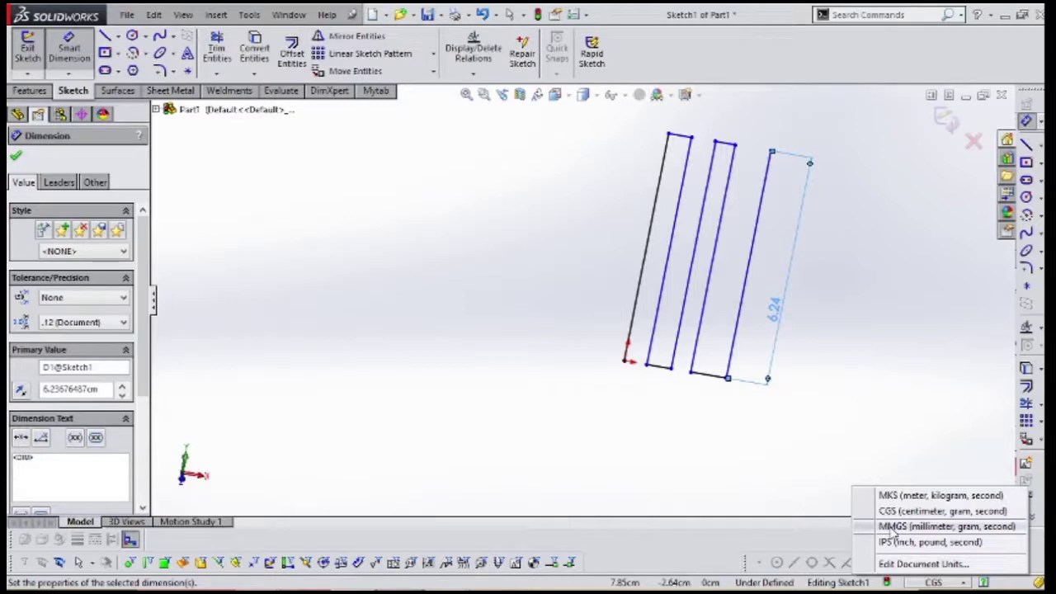
pyautogui.click(897, 527)
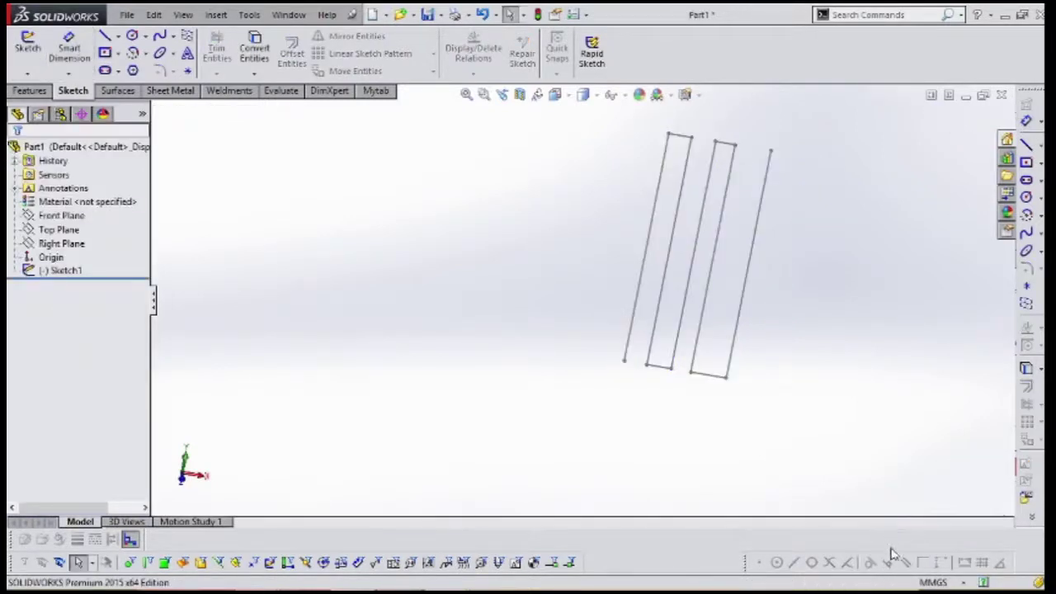
# Examine the Units page of the document properties, including its unit systems, decimals and rounding options, without changing anything
pyautogui.click(587, 18)
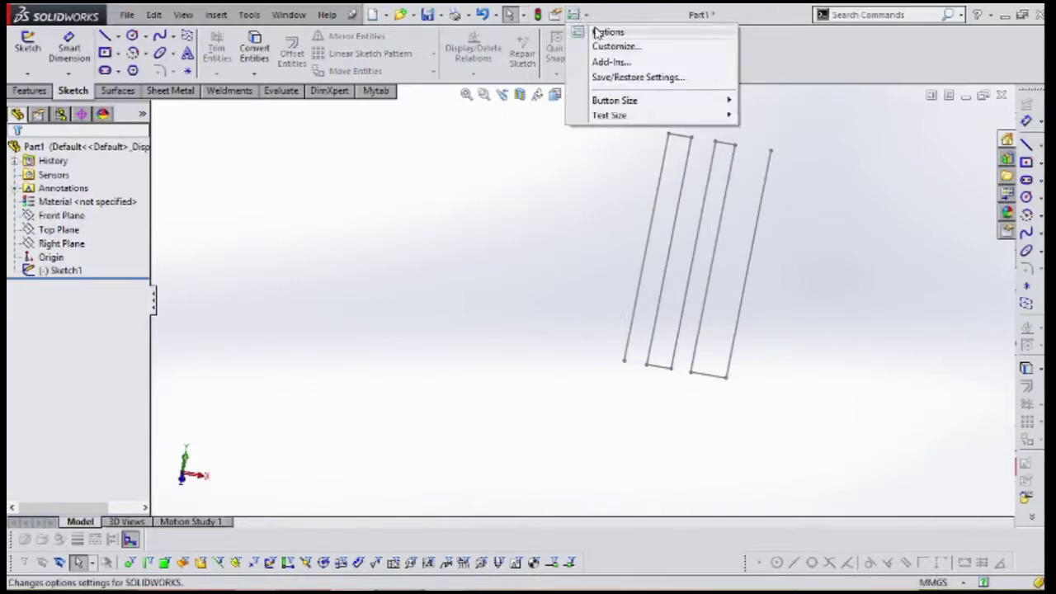
pyautogui.click(598, 31)
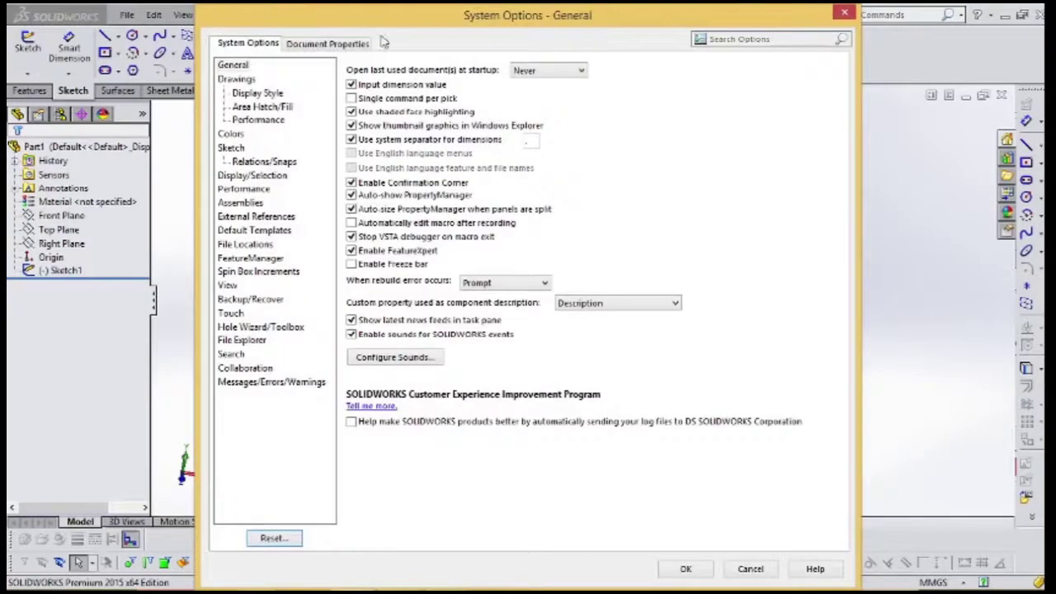
pyautogui.click(358, 44)
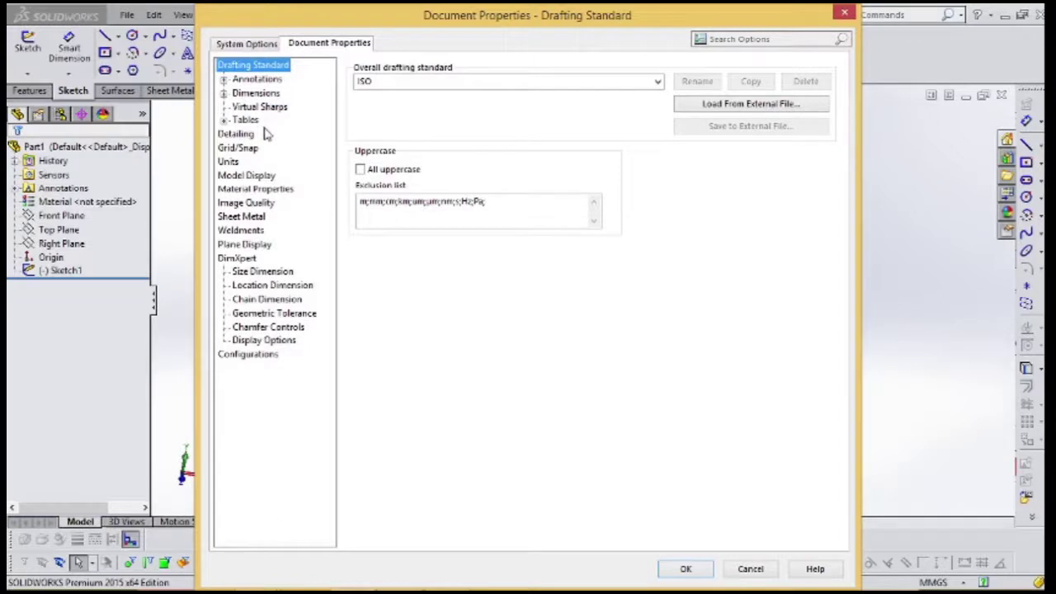
pyautogui.click(230, 162)
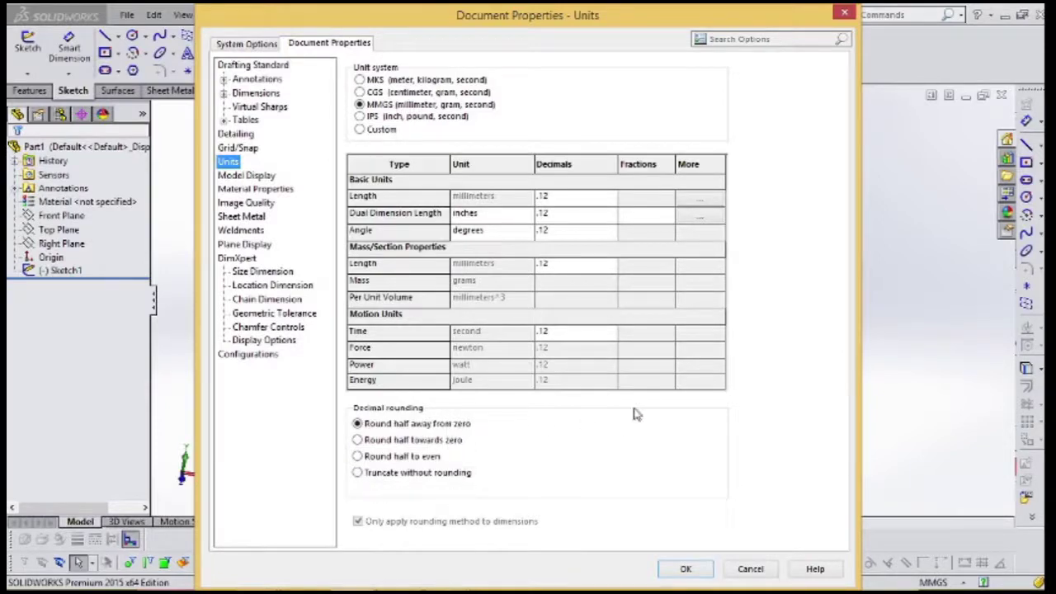
pyautogui.click(845, 15)
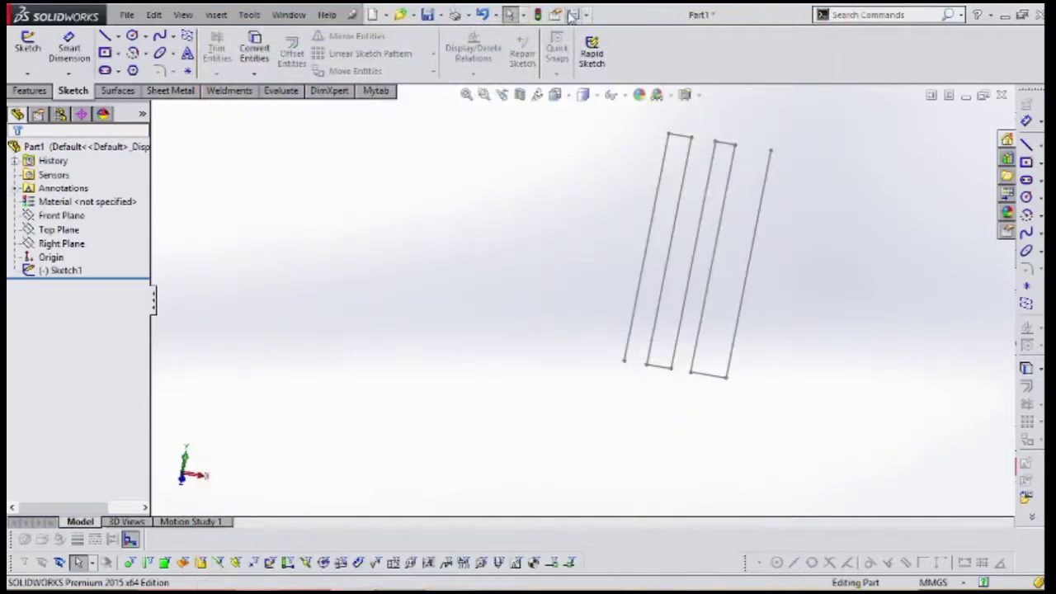
pyautogui.click(572, 15)
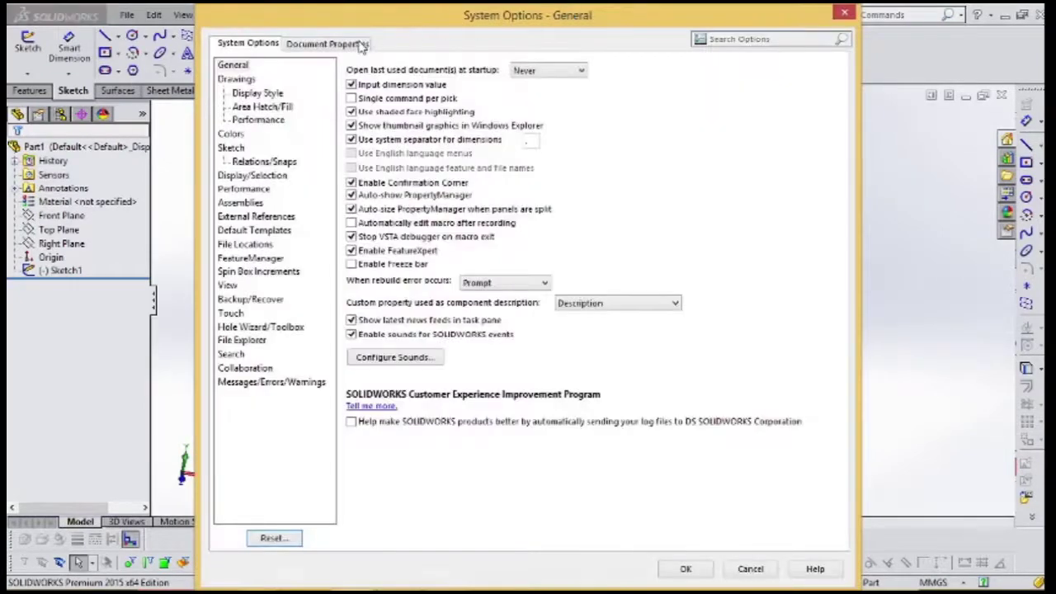
pyautogui.click(357, 43)
pyautogui.click(227, 162)
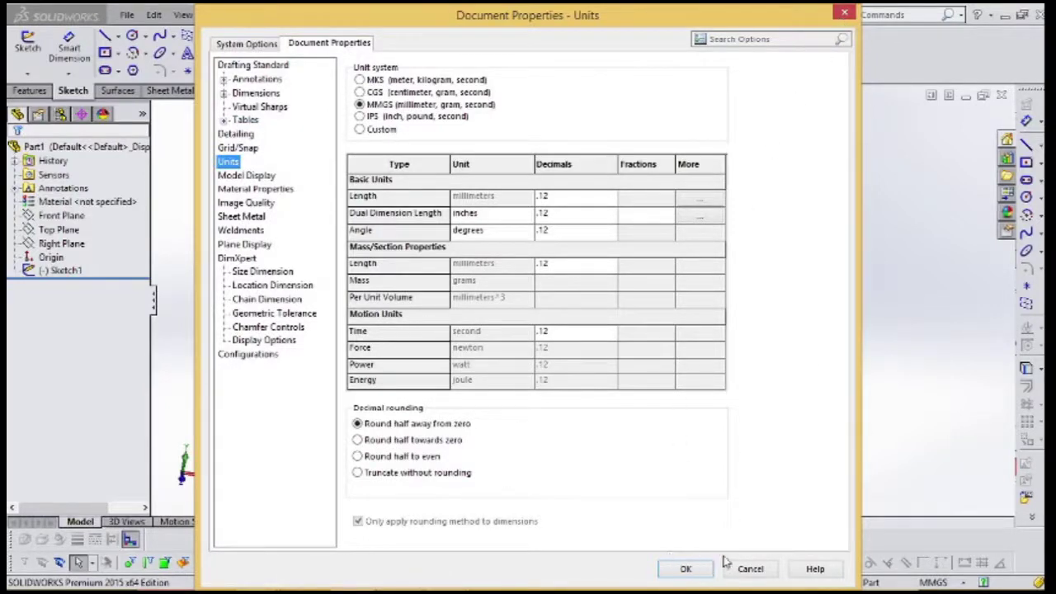
pyautogui.click(844, 15)
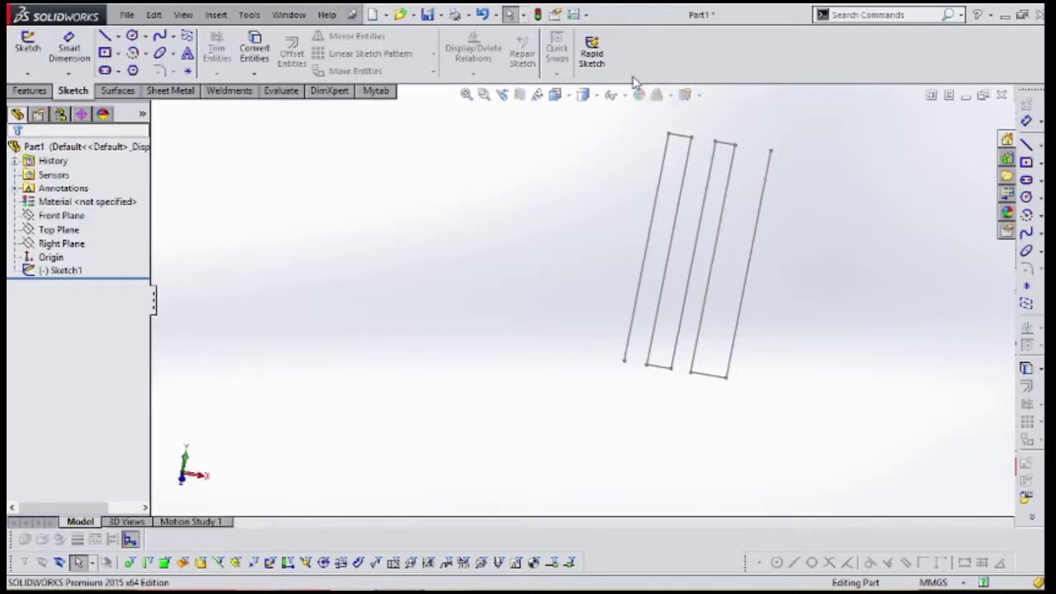
# Dock the CommandManager vertically beside the FeatureManager design tree
pyautogui.moveTo(632, 80); pyautogui.dragTo(31, 272)
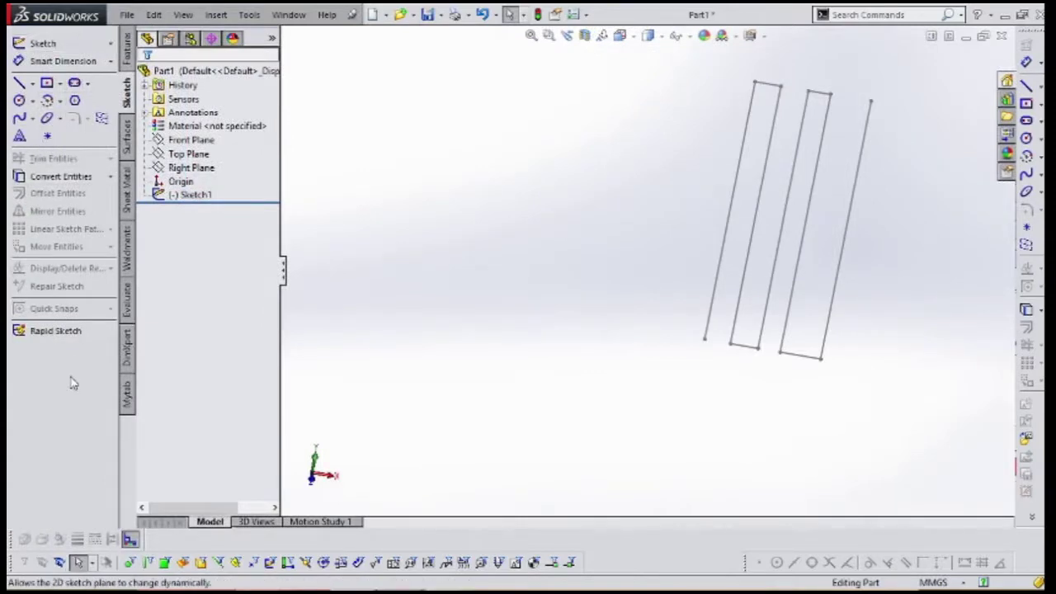
# Dock the CommandManager horizontally above the graphics area and look through its Features, Sketch, Surfaces, Sheet Metal, Weldments and Evaluate command sets
pyautogui.moveTo(71, 383); pyautogui.dragTo(533, 50)
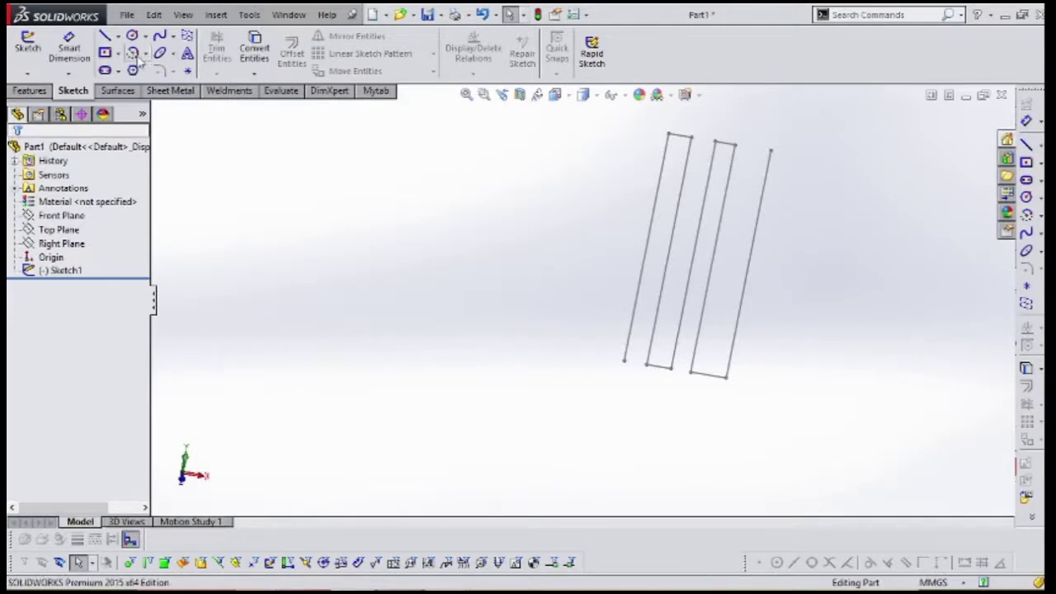
pyautogui.click(30, 91)
pyautogui.click(73, 91)
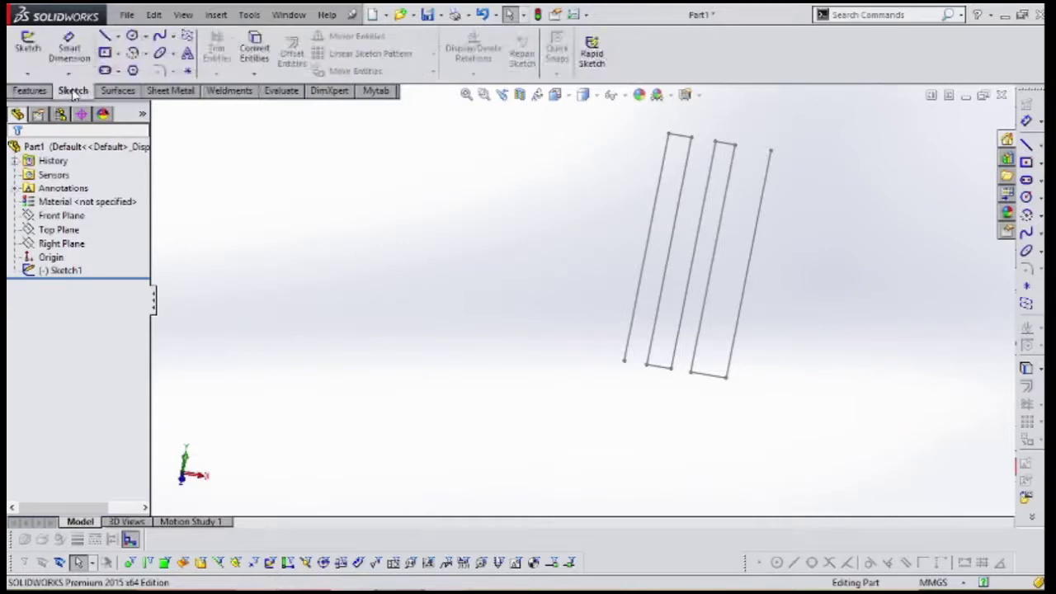
pyautogui.click(118, 90)
pyautogui.click(171, 91)
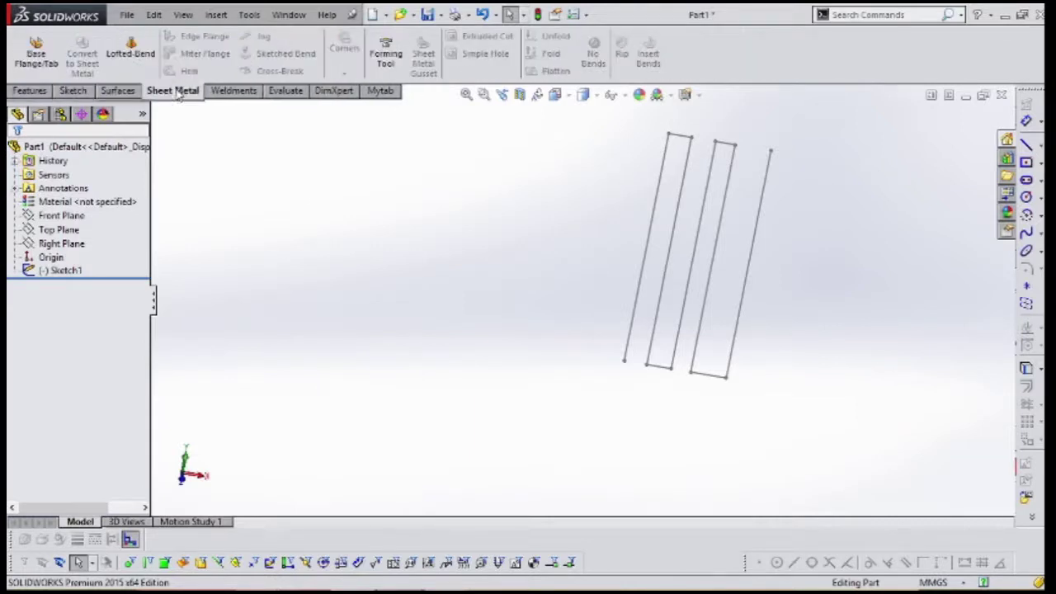
pyautogui.click(234, 91)
pyautogui.click(295, 94)
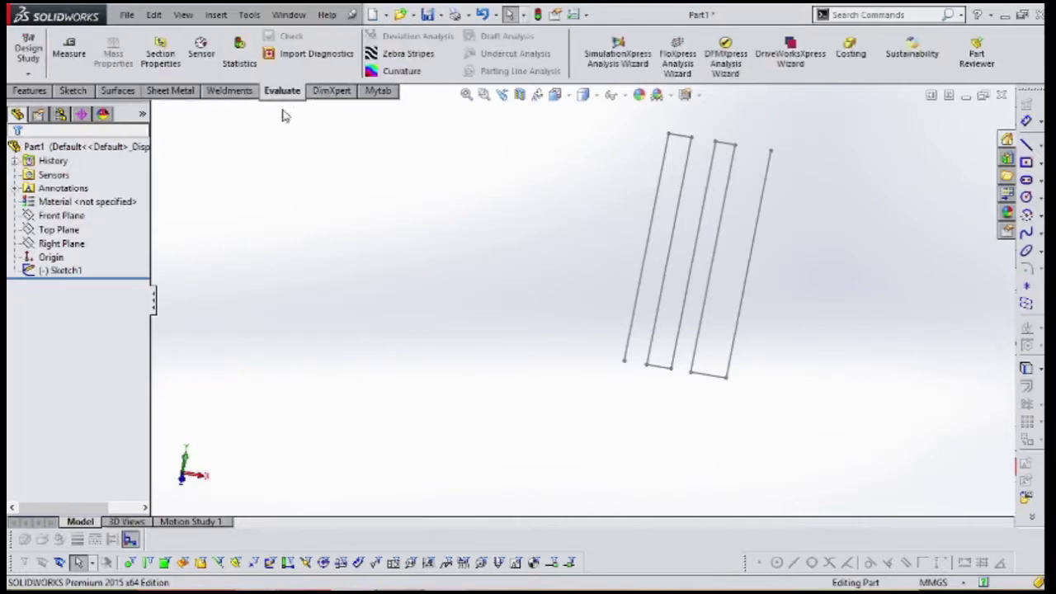
pyautogui.click(43, 92)
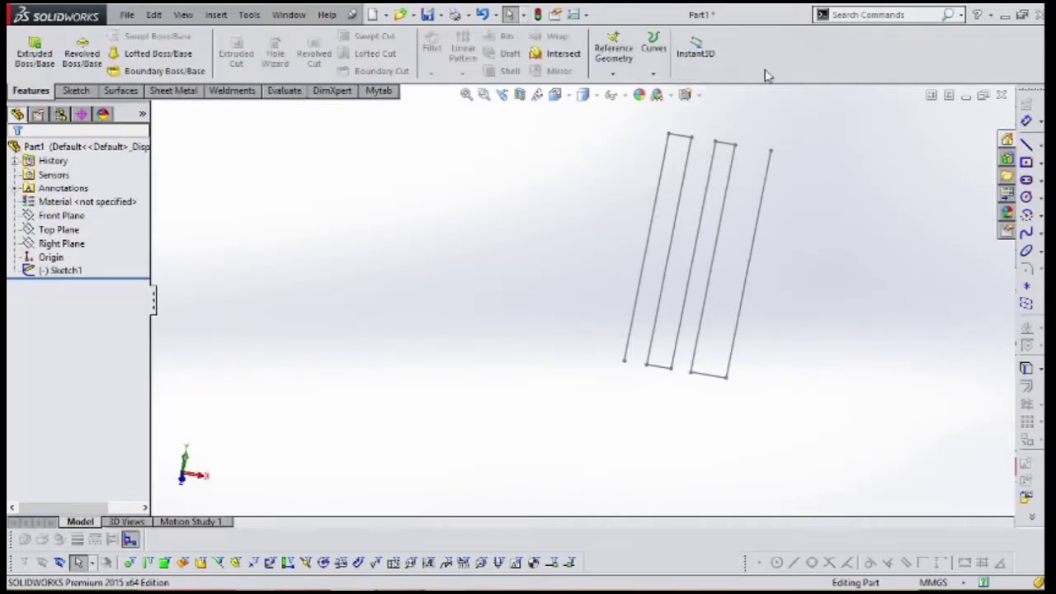
# Display the Surfaces toolbar beside the FeatureManager design tree
pyautogui.rightClick(771, 59)
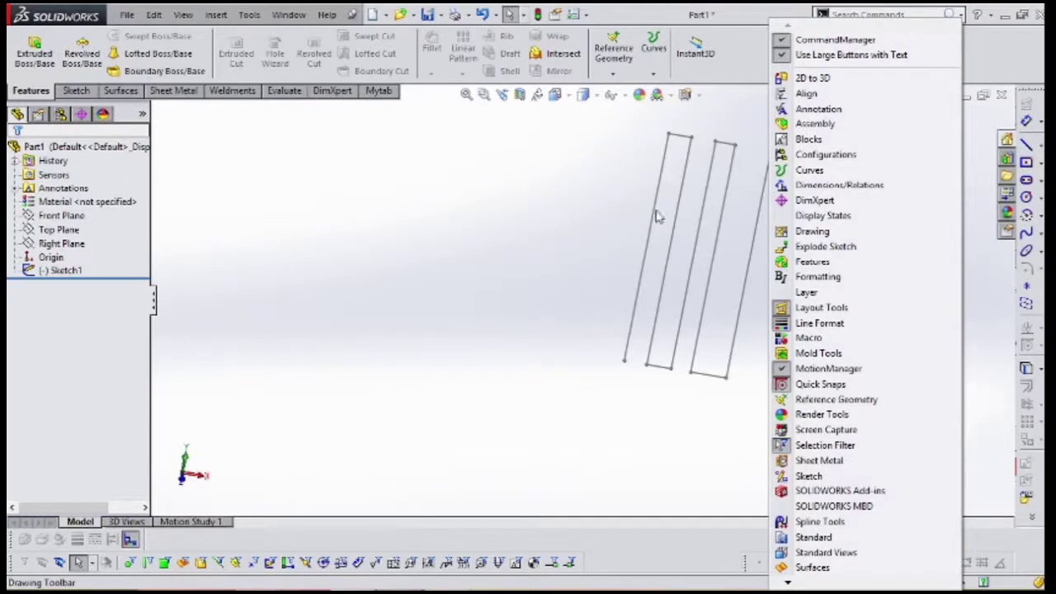
pyautogui.click(861, 567)
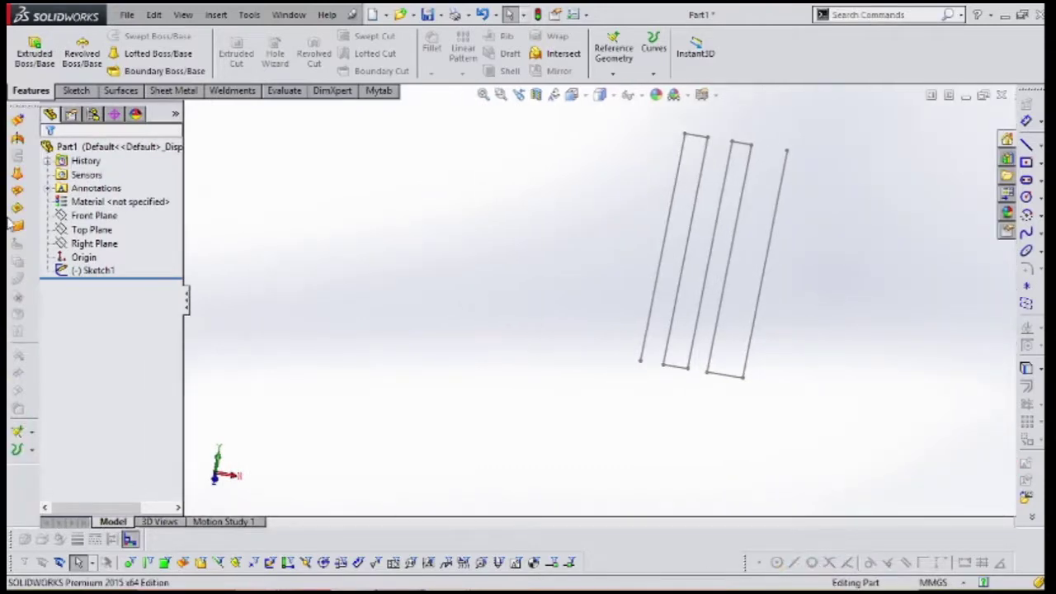
# Hide the Features tab of the CommandManager and show it again
pyautogui.rightClick(341, 95)
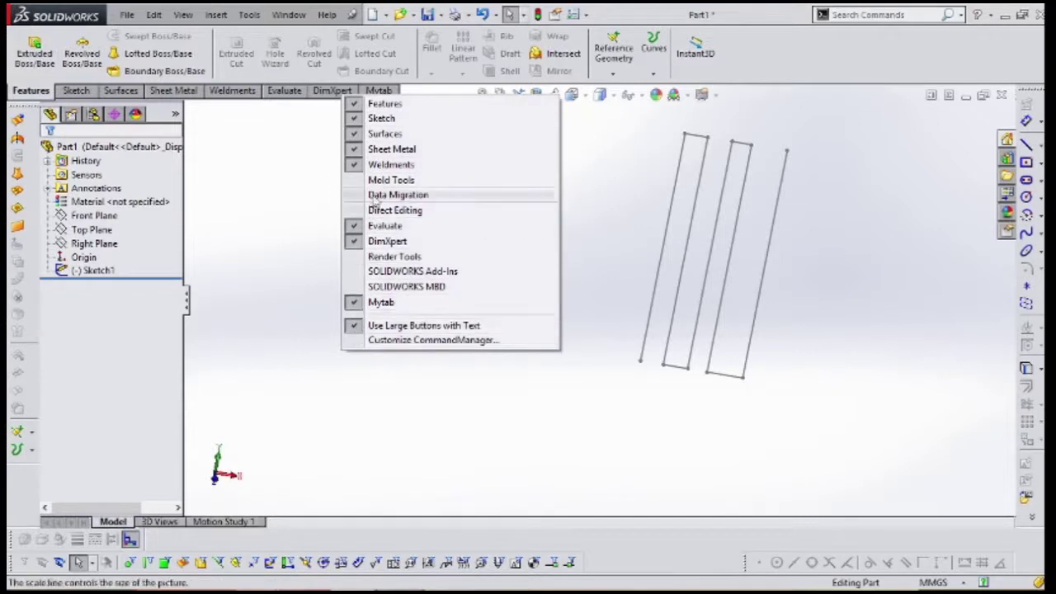
pyautogui.click(360, 105)
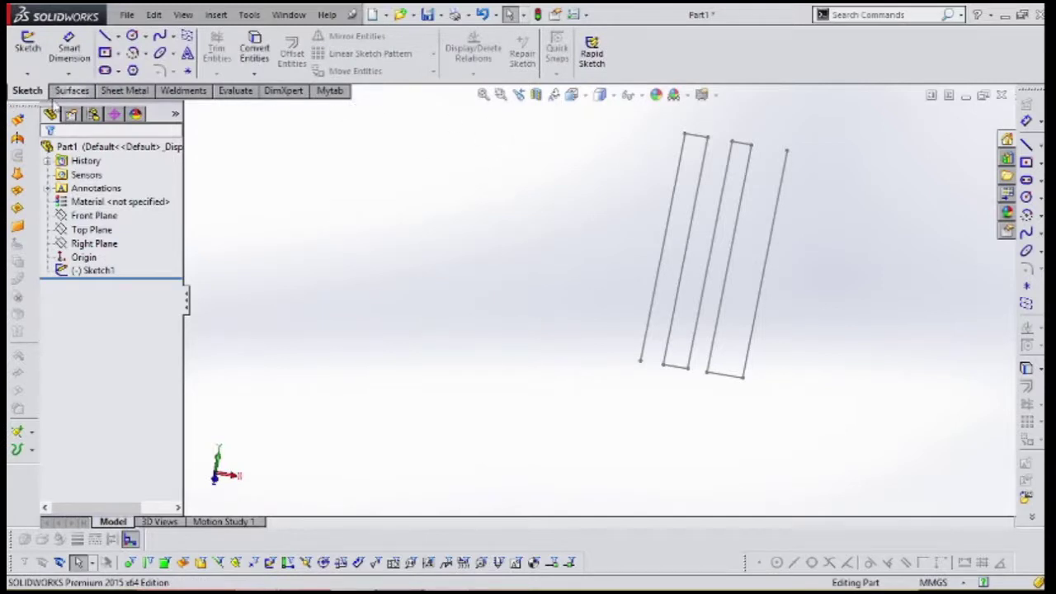
pyautogui.rightClick(326, 93)
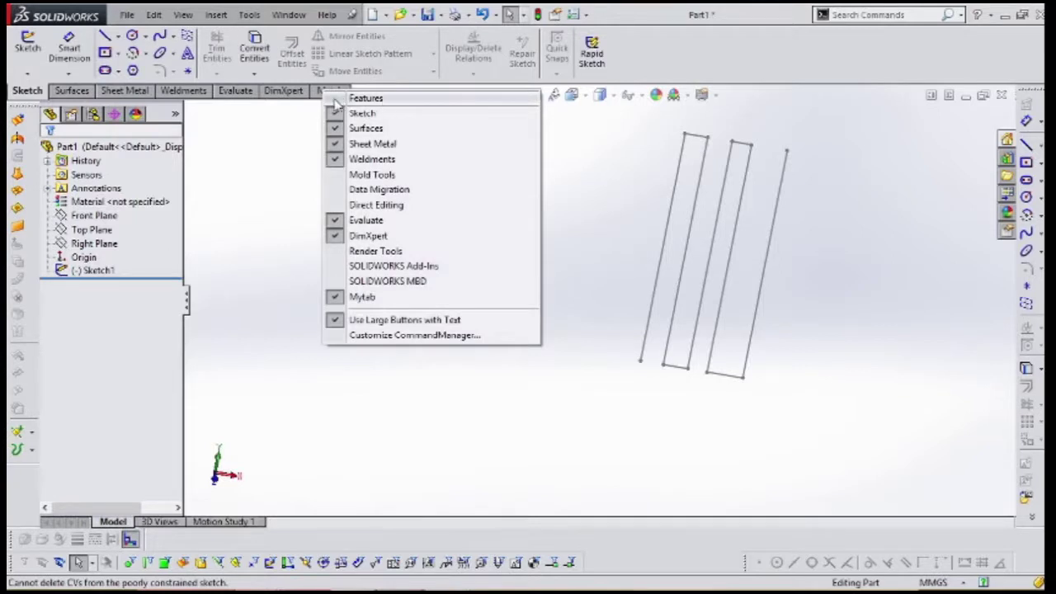
pyautogui.click(336, 103)
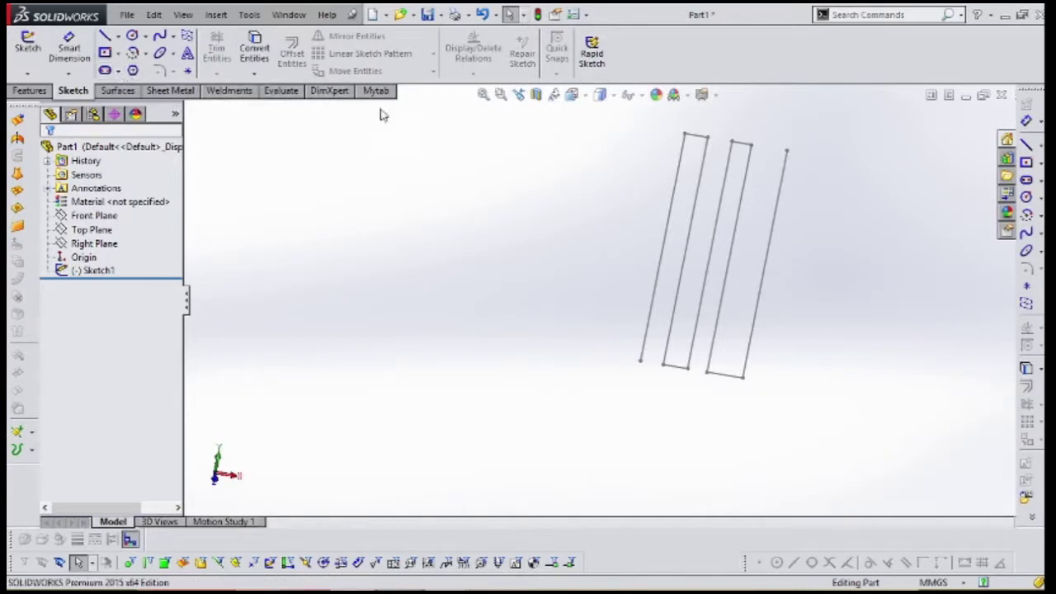
# Remove the Weldments tab from the CommandManager and look through the Surfaces, Features, Sketch and Mytab command sets
pyautogui.rightClick(283, 93)
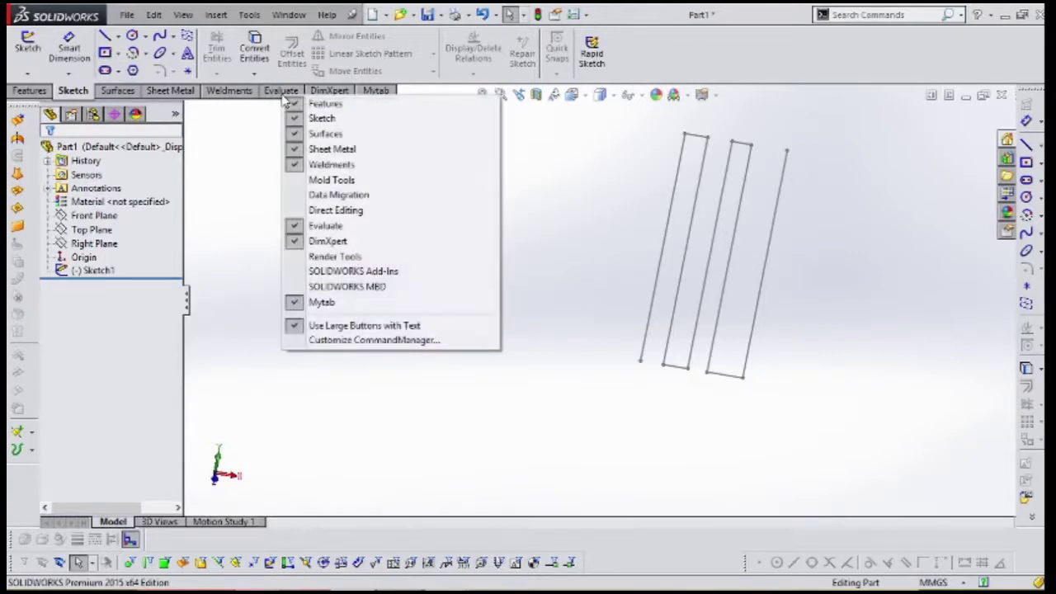
pyautogui.click(334, 166)
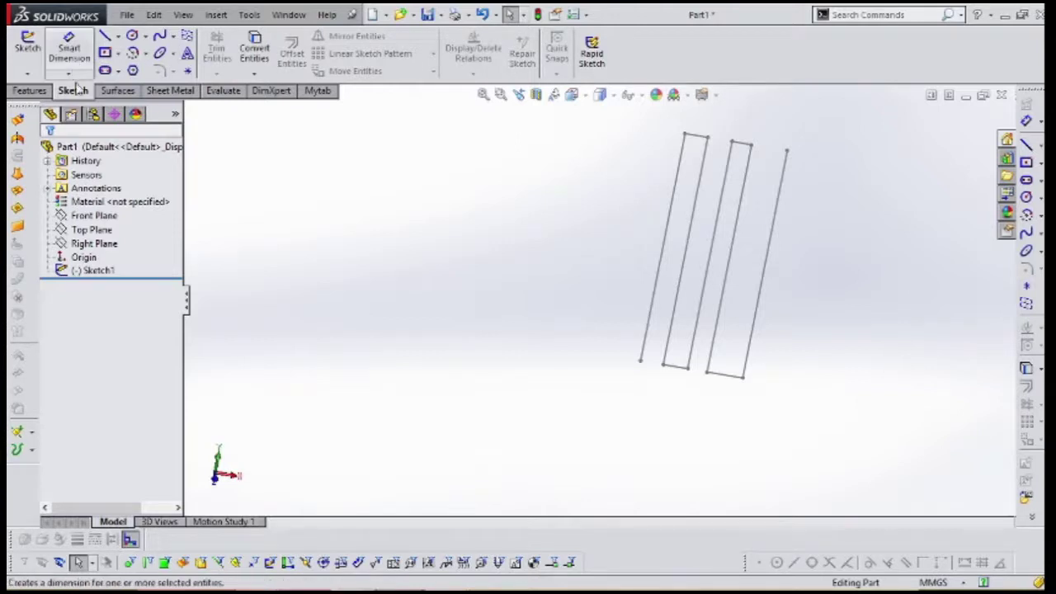
pyautogui.click(115, 92)
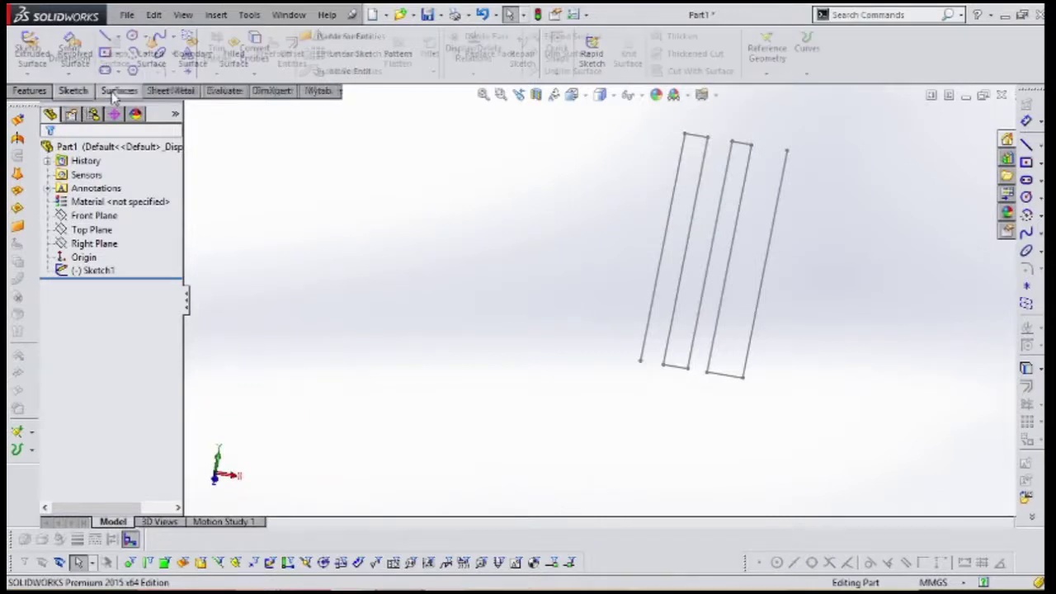
pyautogui.click(32, 91)
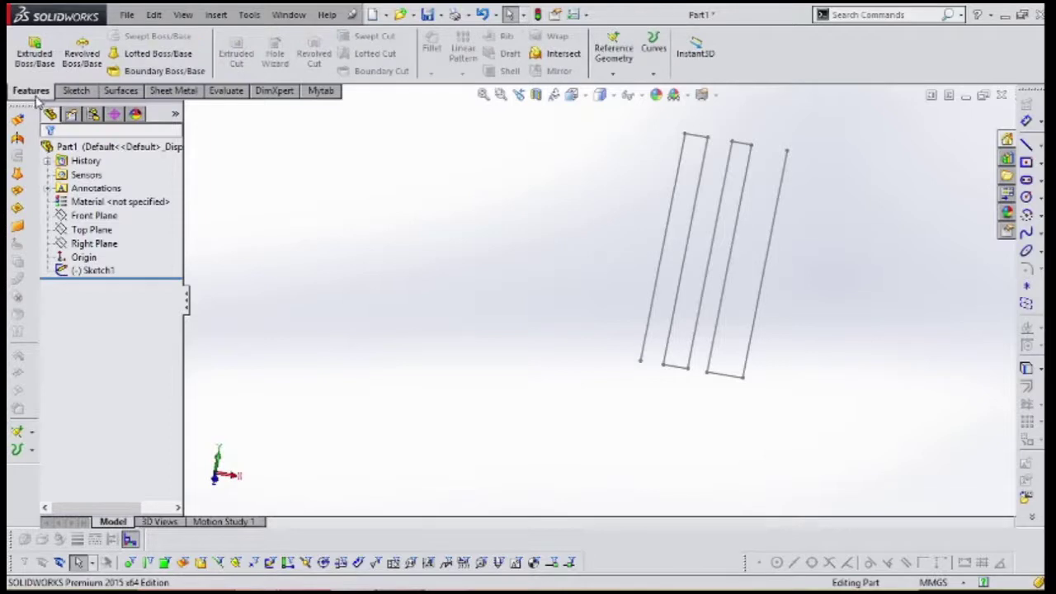
pyautogui.click(77, 92)
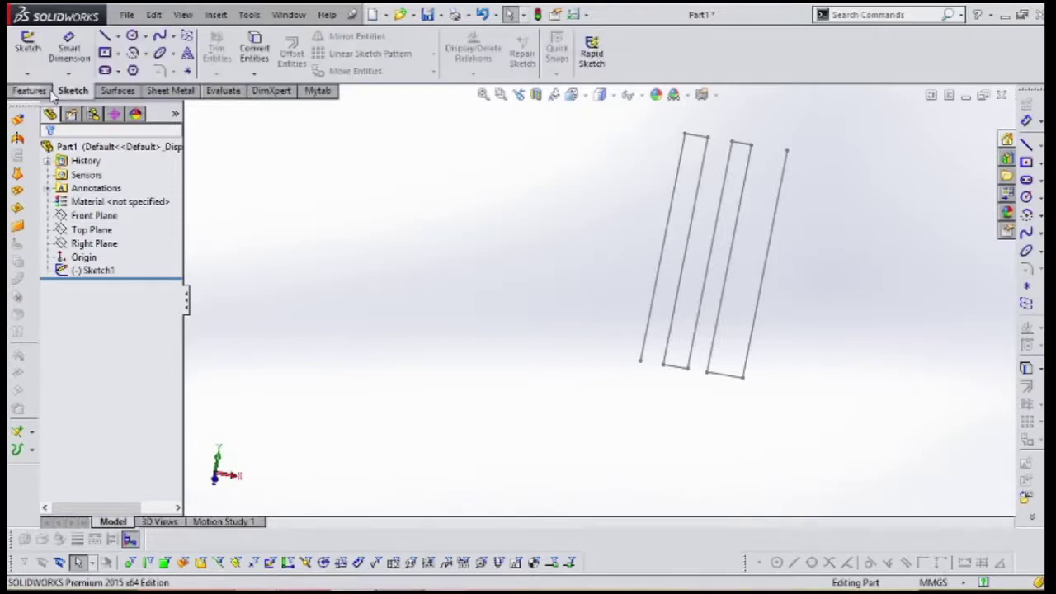
pyautogui.click(43, 92)
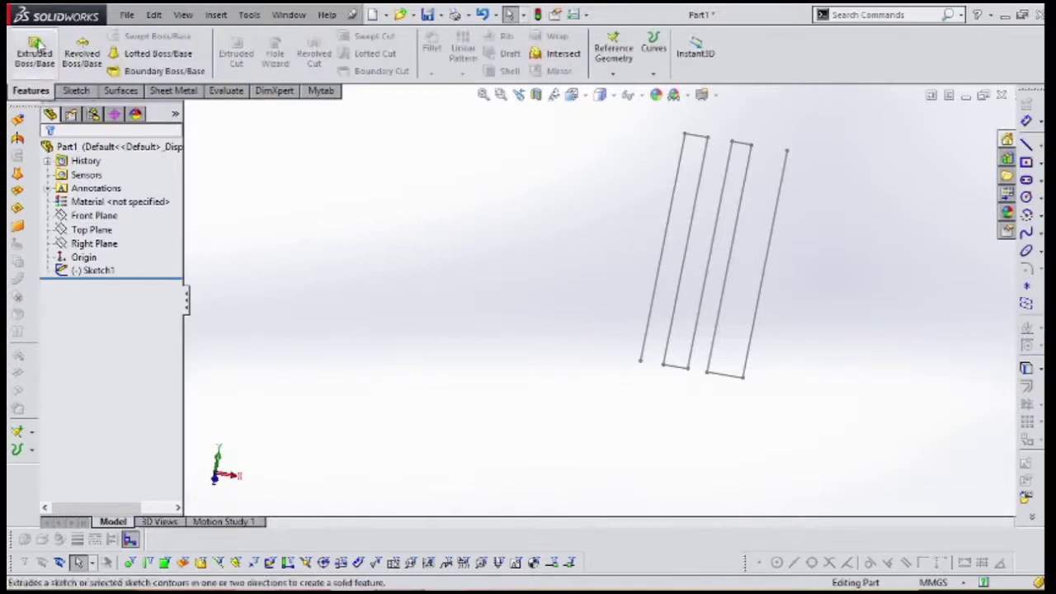
pyautogui.click(73, 91)
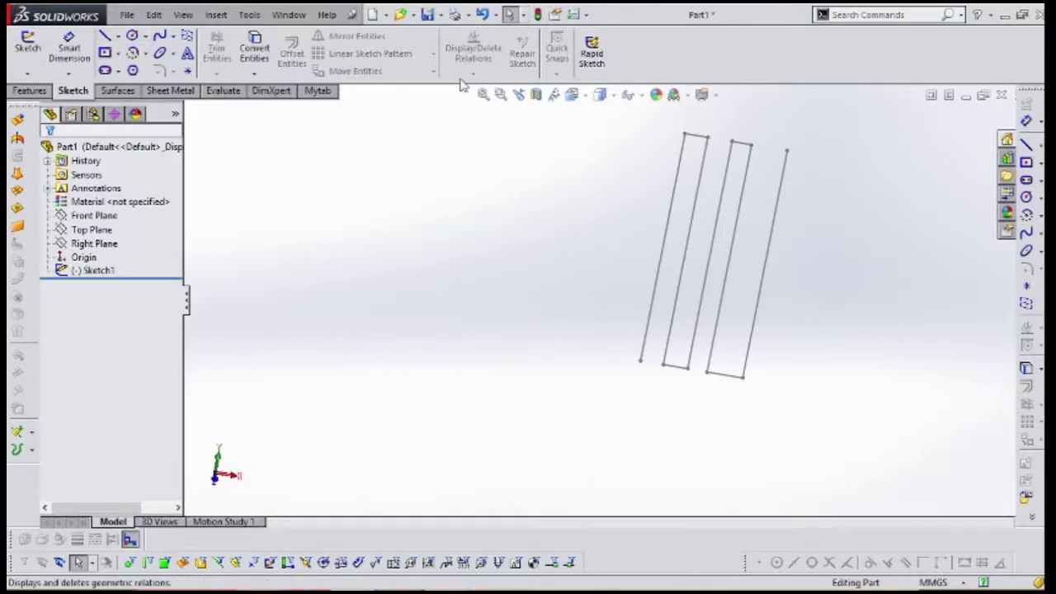
pyautogui.click(306, 95)
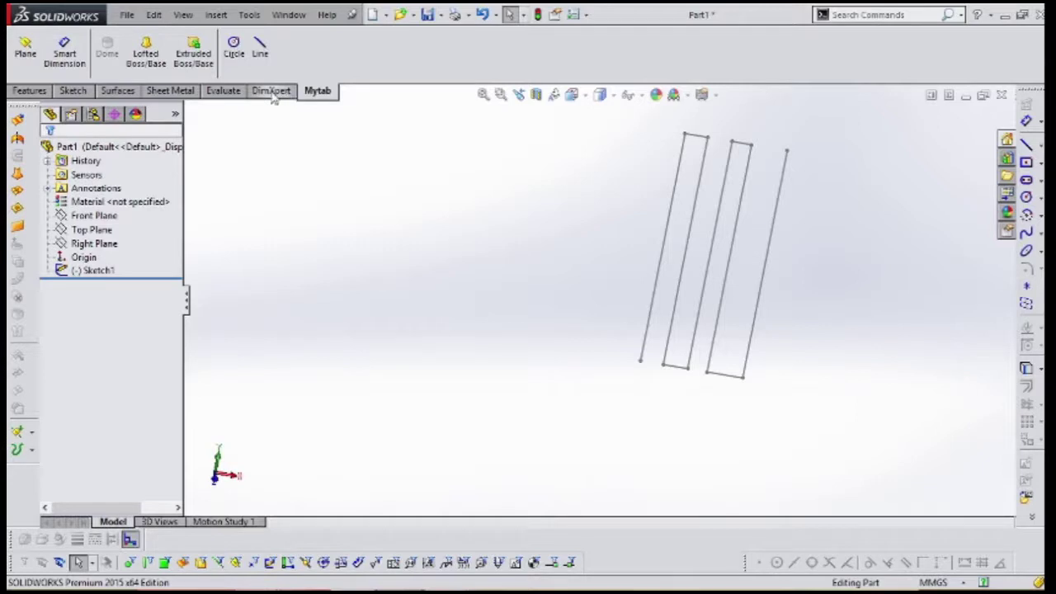
# Open the CommandManager customization and add an empty tab named Custom Tab after Mytab
pyautogui.rightClick(274, 95)
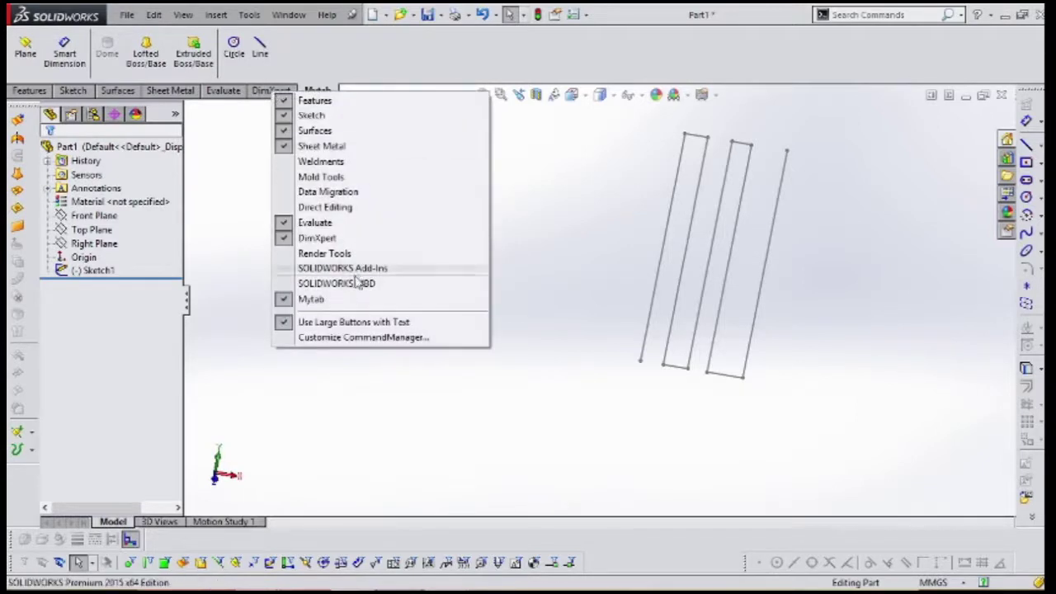
pyautogui.click(373, 338)
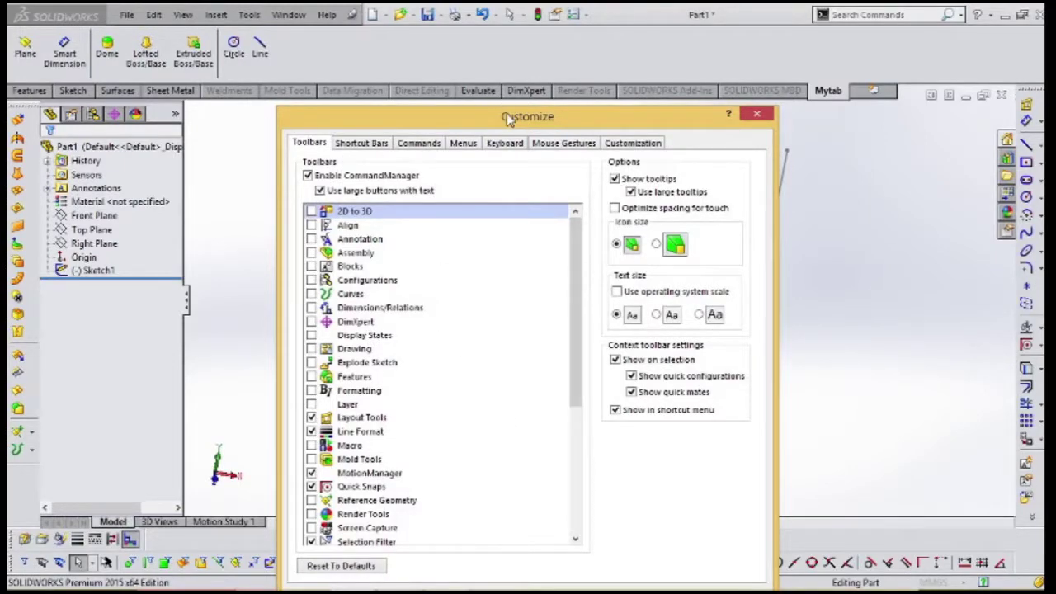
pyautogui.moveTo(509, 120)
pyautogui.mouseDown()
pyautogui.moveTo(493, 122)
pyautogui.moveTo(510, 136)
pyautogui.mouseUp()
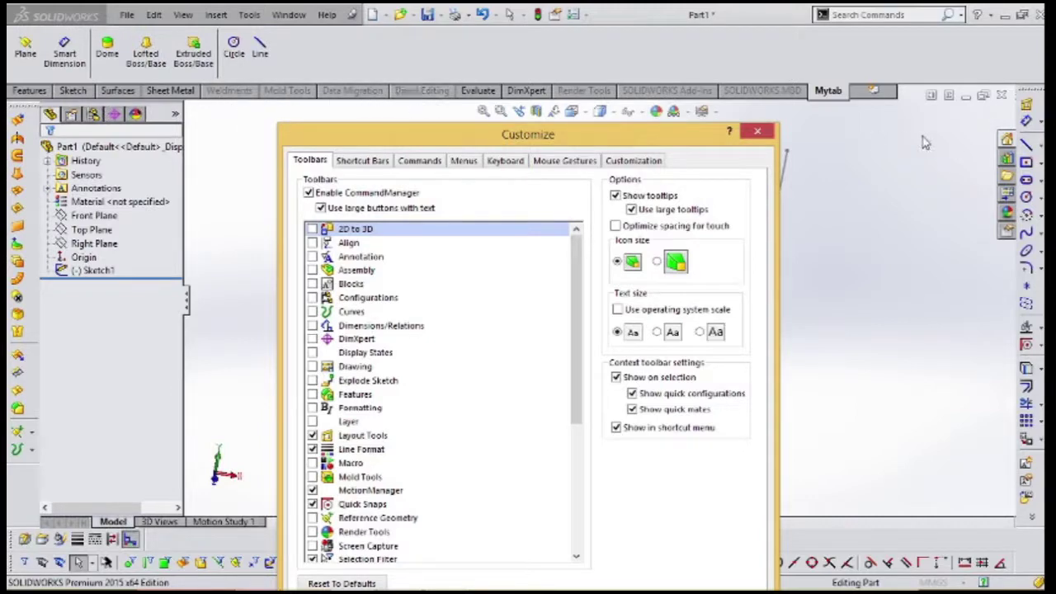
pyautogui.rightClick(879, 94)
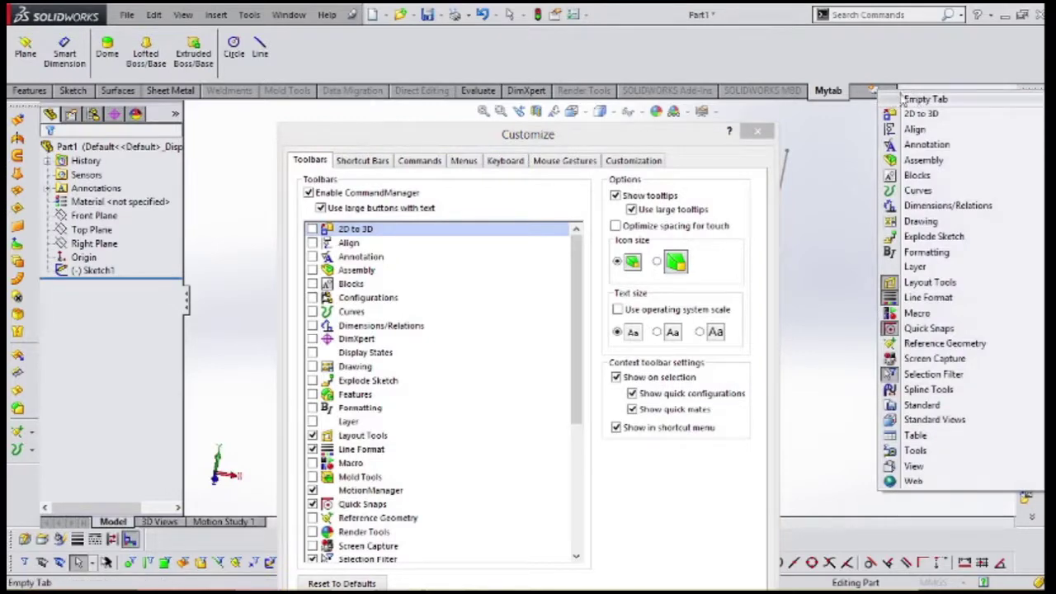
pyautogui.click(915, 99)
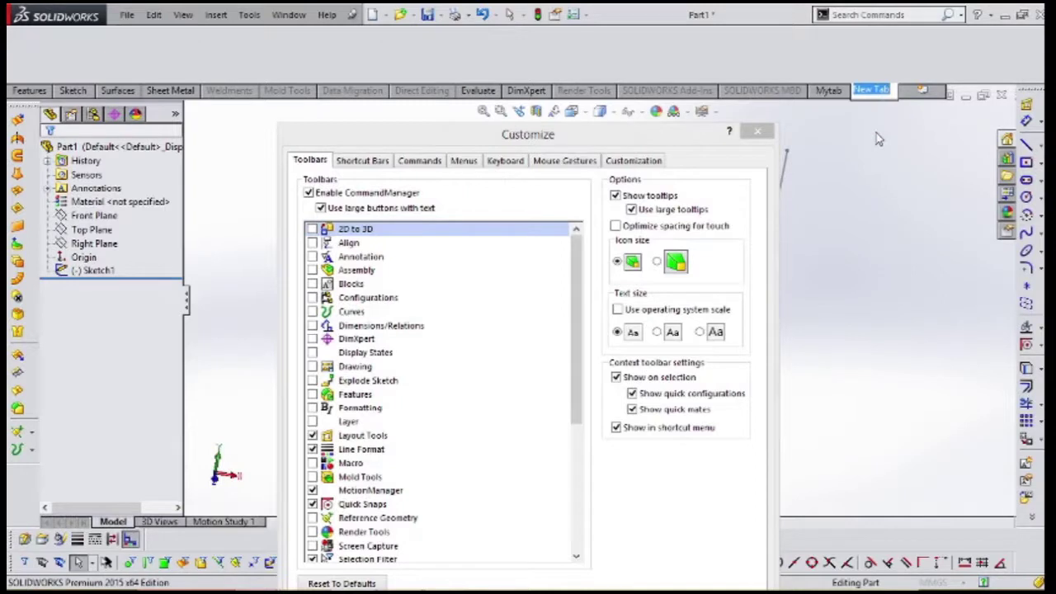
pyautogui.write('Cus')
pyautogui.write('tom')
pyautogui.write('+Tab')
pyautogui.press('BackSpace')
pyautogui.press('BackSpace')
pyautogui.press('BackSpace')
pyautogui.press('BackSpace')
pyautogui.write('Tab')
pyautogui.click(867, 171)
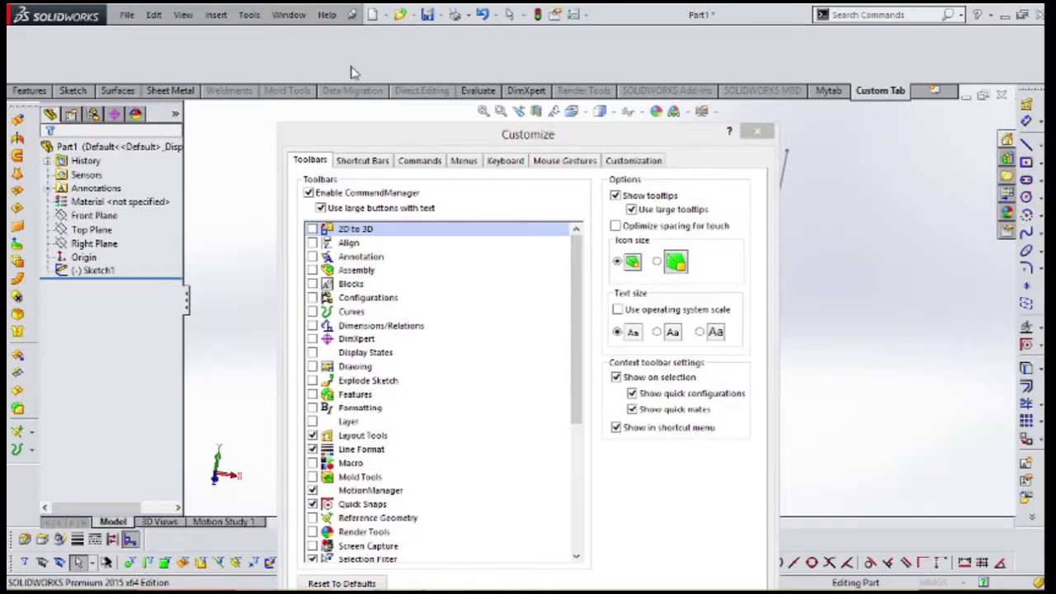
# Examine the available toolbars and the shortcut bar buttons in the Customize dialog, including the 2D to 3D commands
pyautogui.click(396, 141)
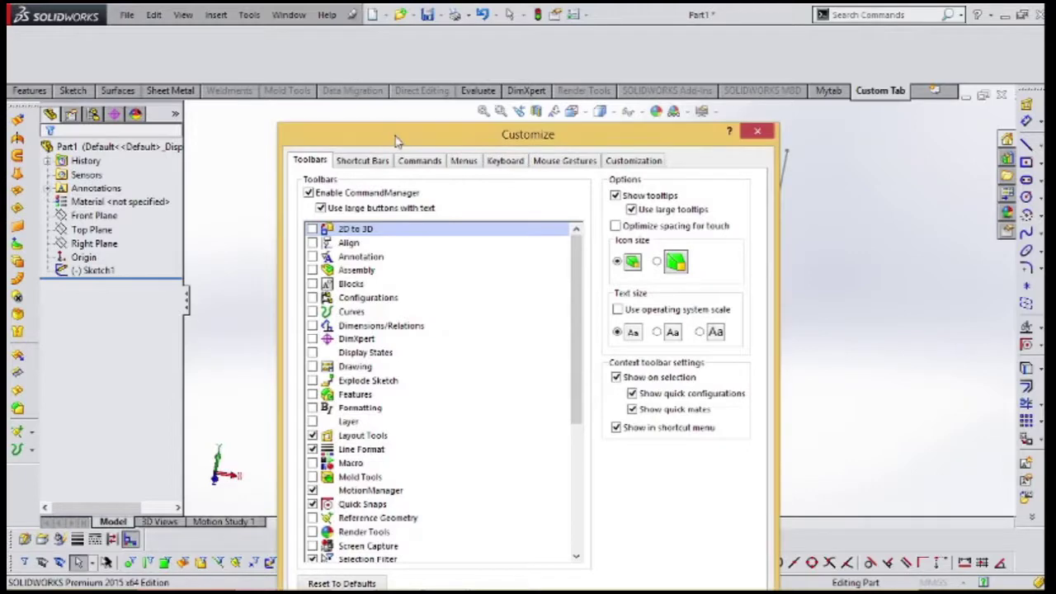
pyautogui.moveTo(396, 141); pyautogui.dragTo(397, 120)
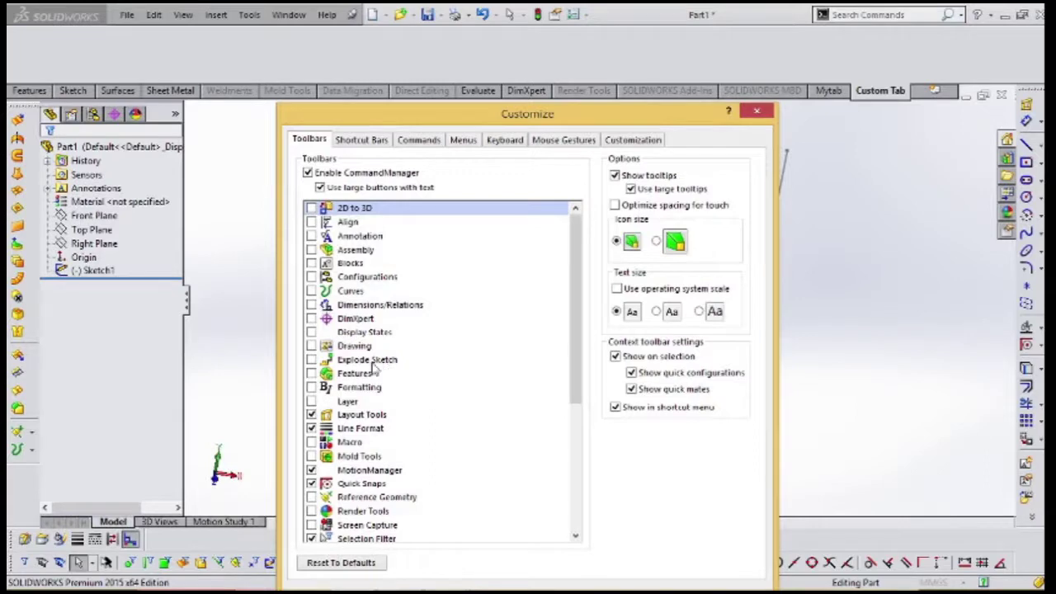
pyautogui.click(570, 389)
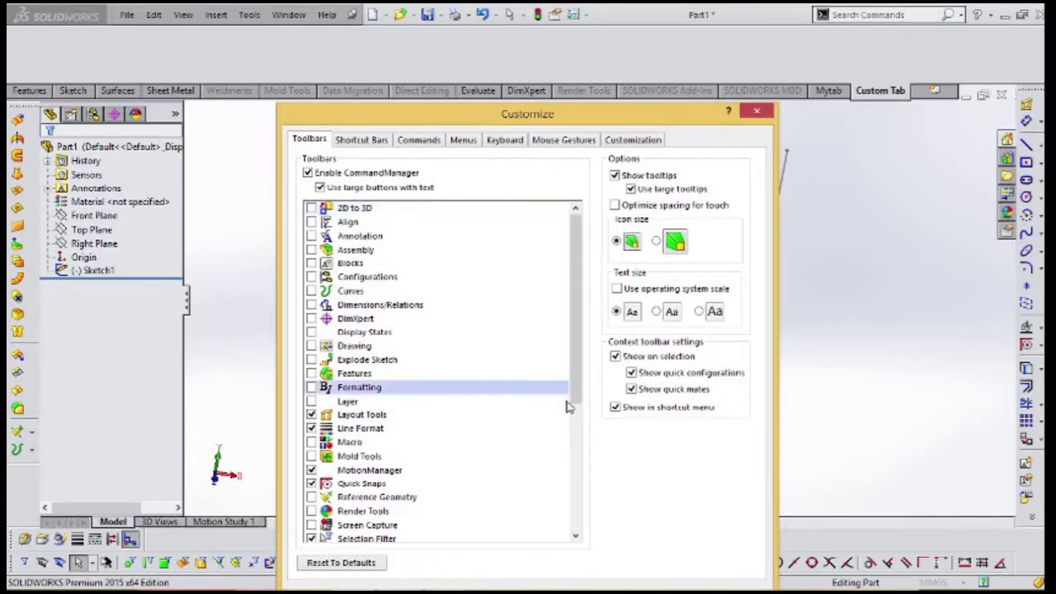
pyautogui.moveTo(574, 386); pyautogui.dragTo(577, 445)
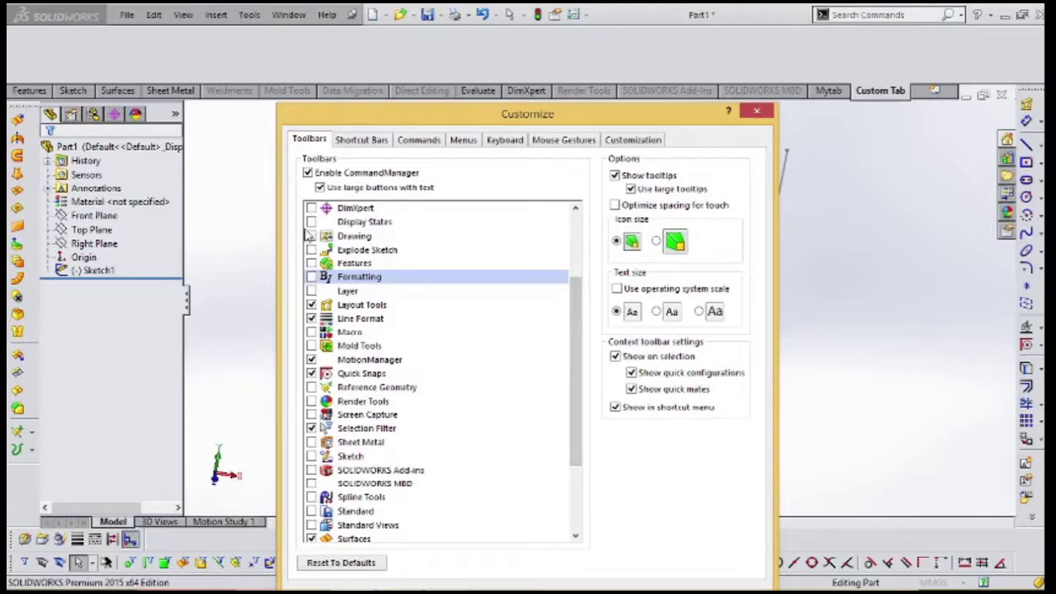
pyautogui.click(363, 140)
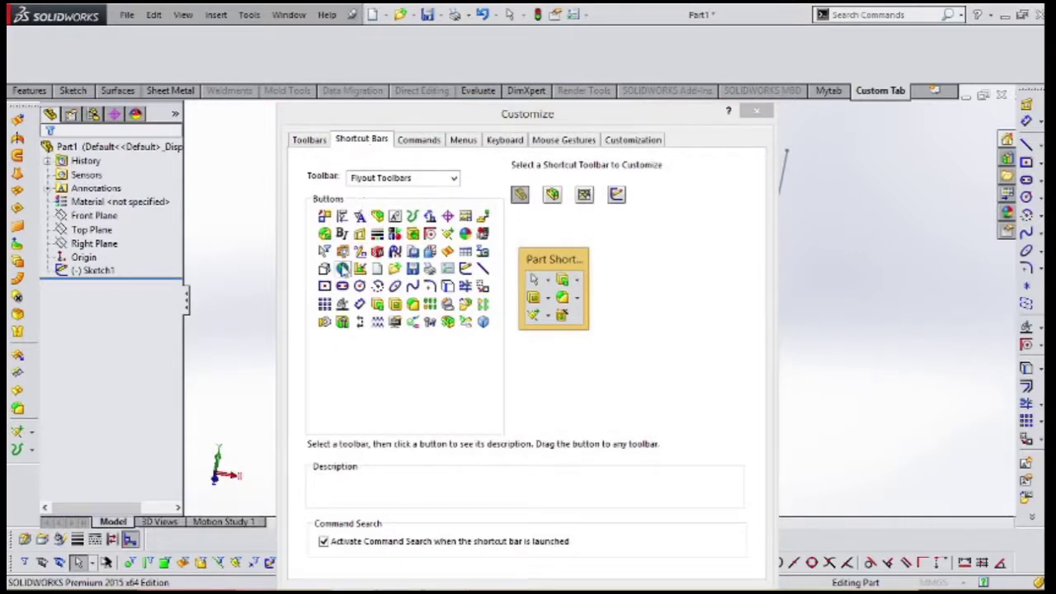
pyautogui.click(324, 216)
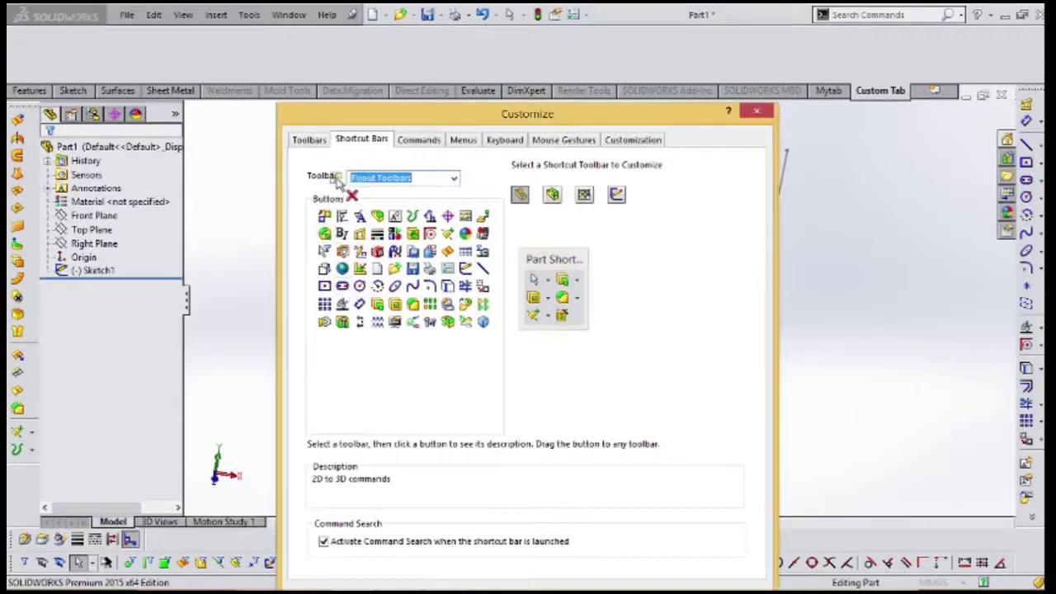
pyautogui.moveTo(345, 88)
pyautogui.mouseDown()
pyautogui.moveTo(340, 74)
pyautogui.moveTo(317, 204)
pyautogui.moveTo(324, 217)
pyautogui.moveTo(239, 63)
pyautogui.moveTo(312, 205)
pyautogui.moveTo(331, 216)
pyautogui.mouseUp()
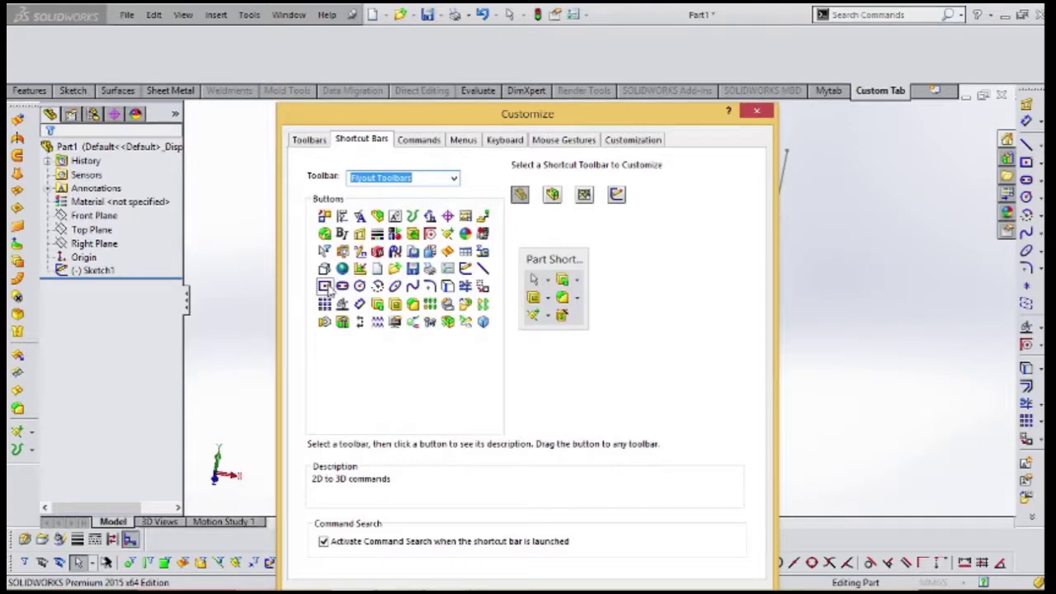
# Add the Extruded Boss/Base, Extruded Cut, Fillet and Chamfer commands from the Features category to Custom Tab
pyautogui.click(418, 142)
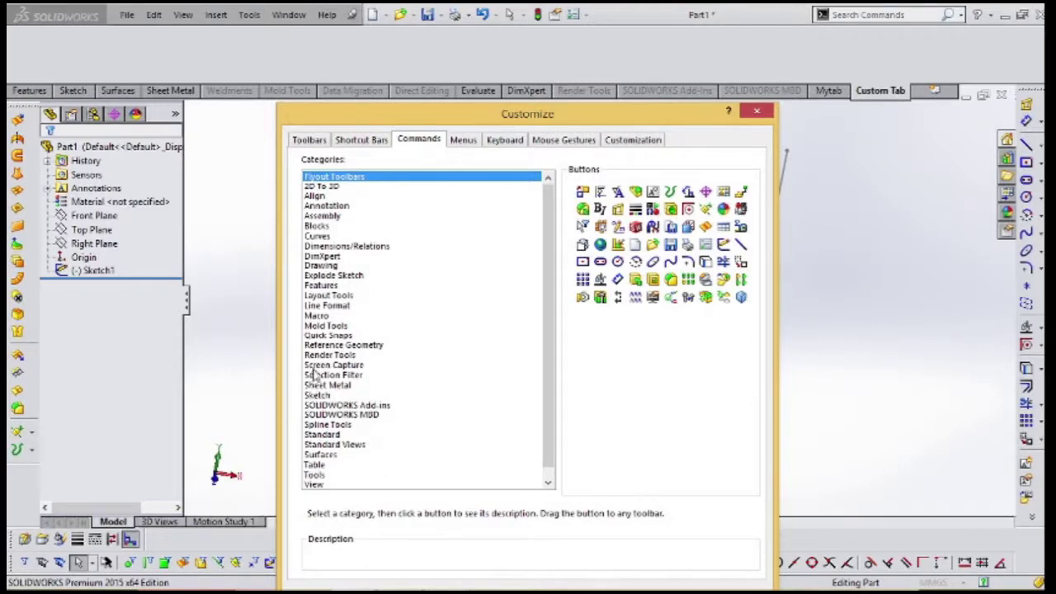
pyautogui.click(323, 286)
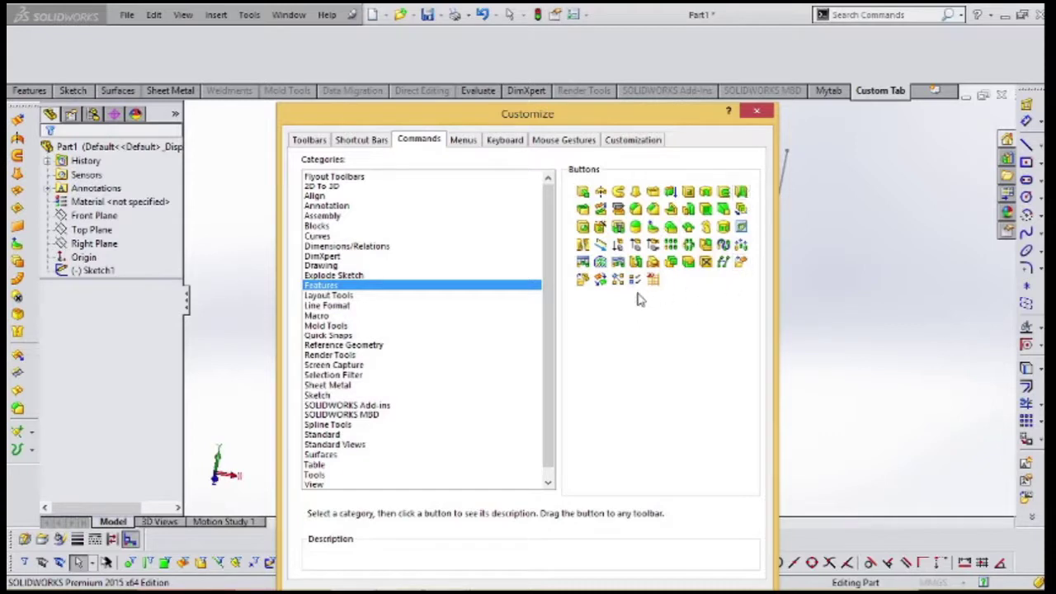
pyautogui.click(30, 90)
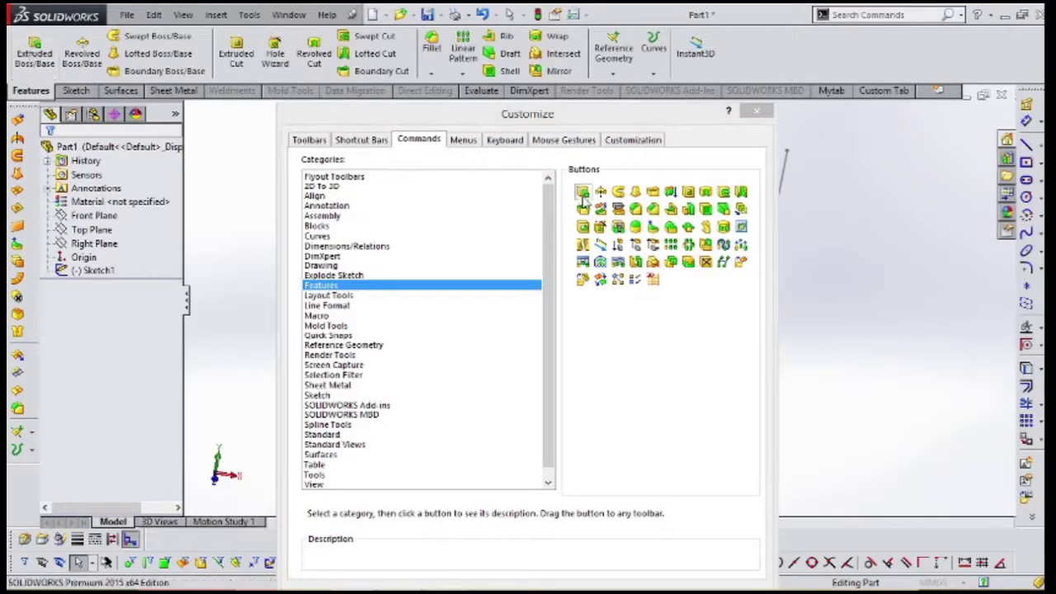
pyautogui.click(893, 93)
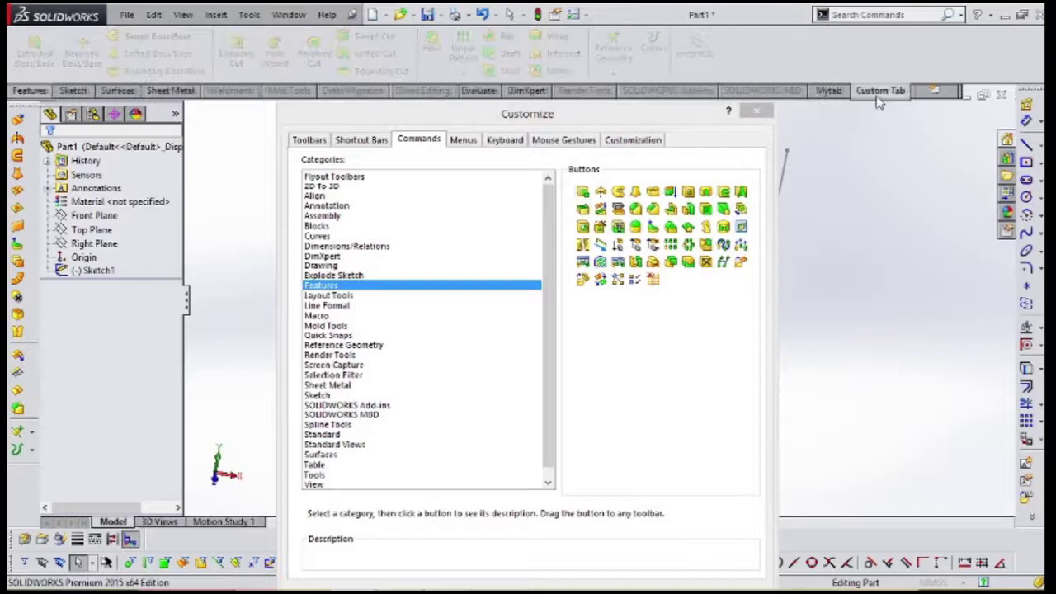
pyautogui.click(582, 194)
pyautogui.moveTo(583, 200); pyautogui.dragTo(31, 65)
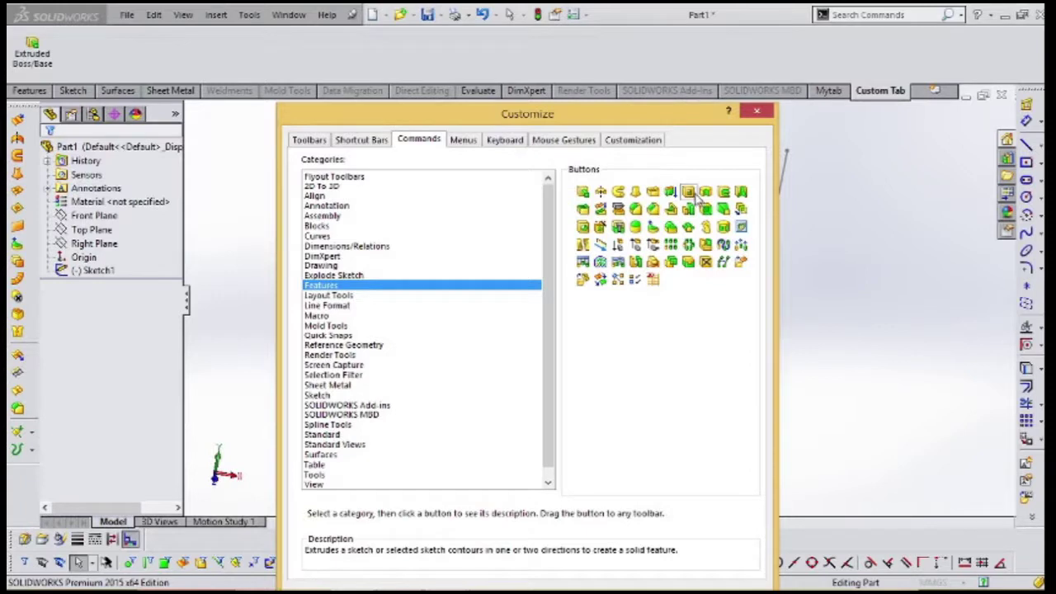
pyautogui.moveTo(689, 192); pyautogui.dragTo(136, 56)
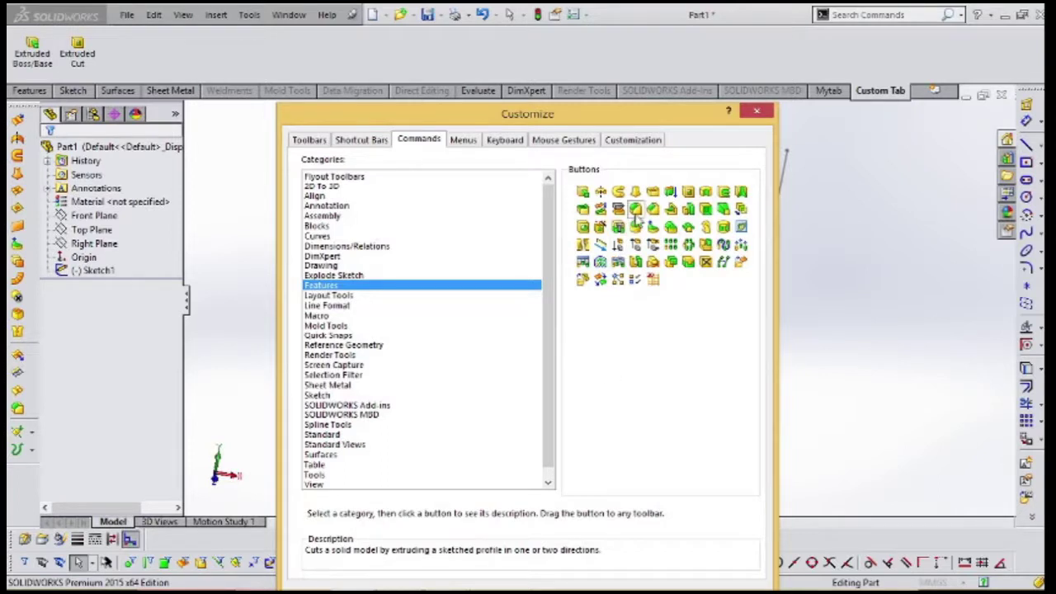
pyautogui.moveTo(635, 210); pyautogui.dragTo(175, 62)
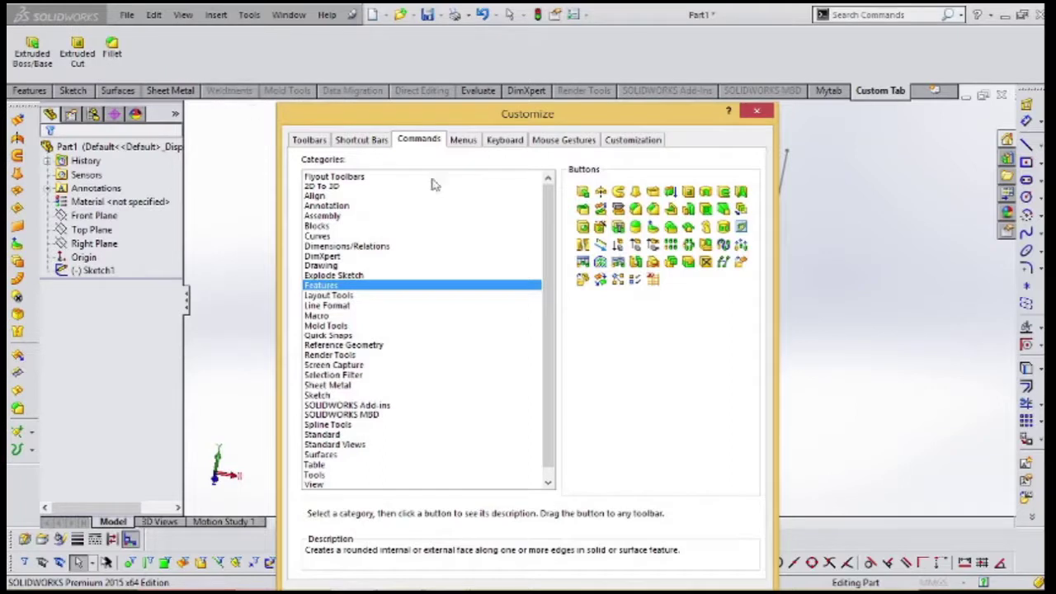
pyautogui.moveTo(653, 210)
pyautogui.mouseDown()
pyautogui.moveTo(223, 99)
pyautogui.moveTo(155, 64)
pyautogui.mouseUp()
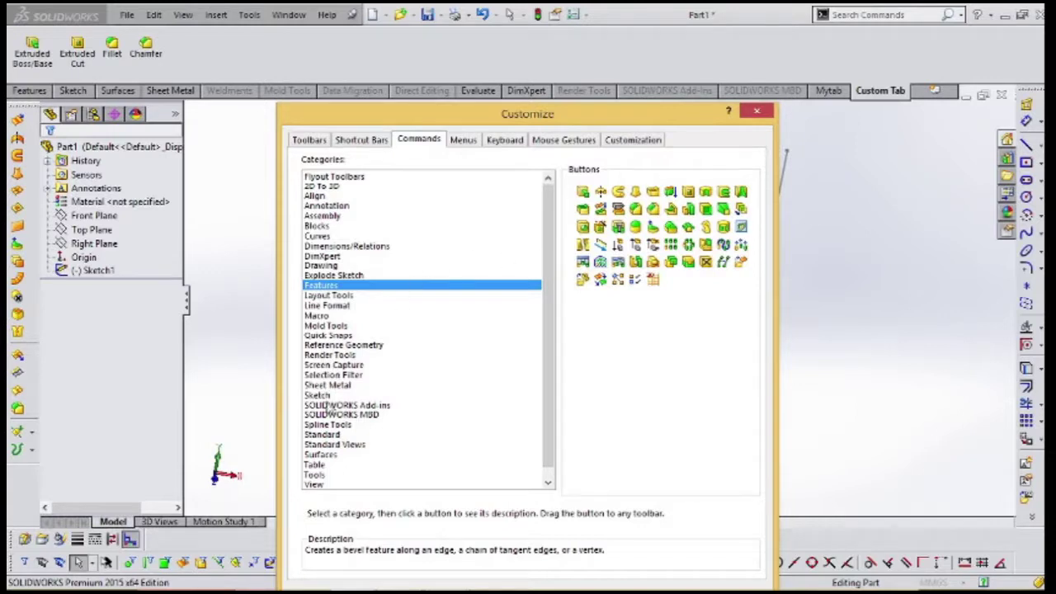
# Add the Line, Corner Rectangle and Ellipse commands from the Sketch category to Custom Tab, after Chamfer
pyautogui.click(318, 396)
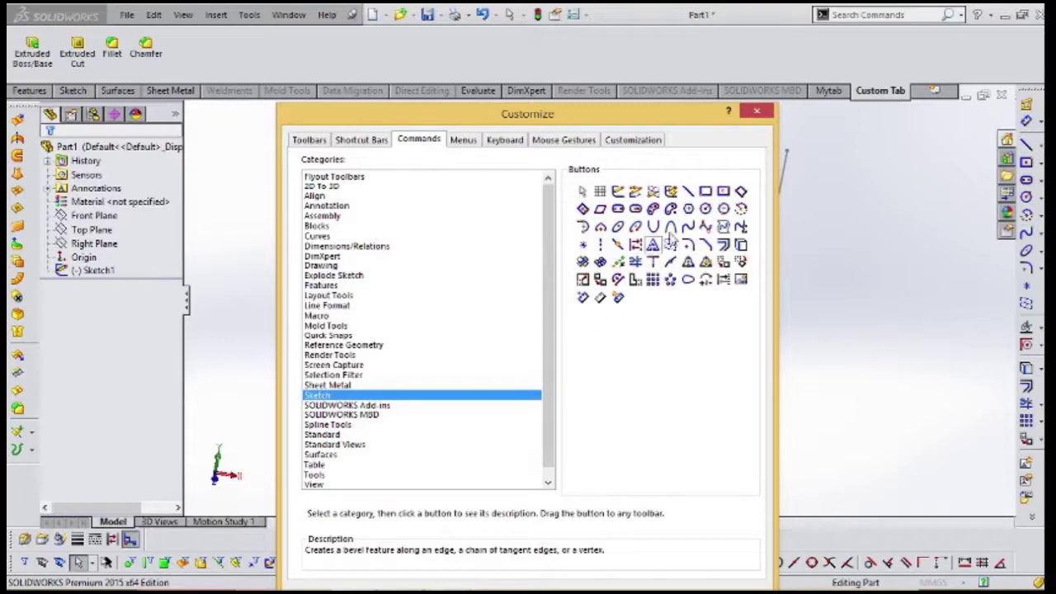
pyautogui.moveTo(689, 190); pyautogui.dragTo(258, 52)
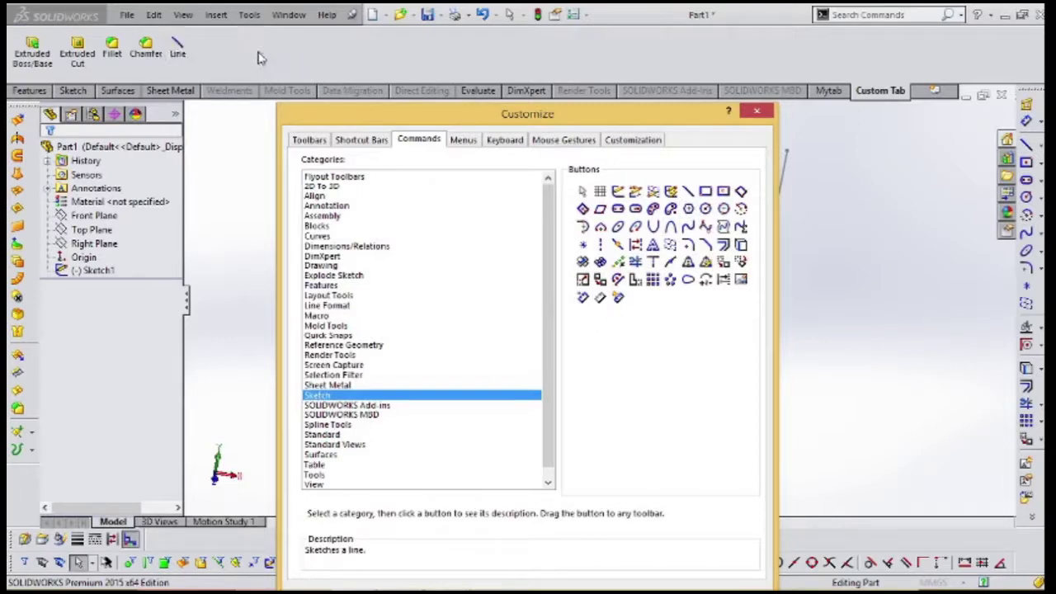
pyautogui.click(705, 192)
pyautogui.moveTo(711, 196); pyautogui.dragTo(247, 56)
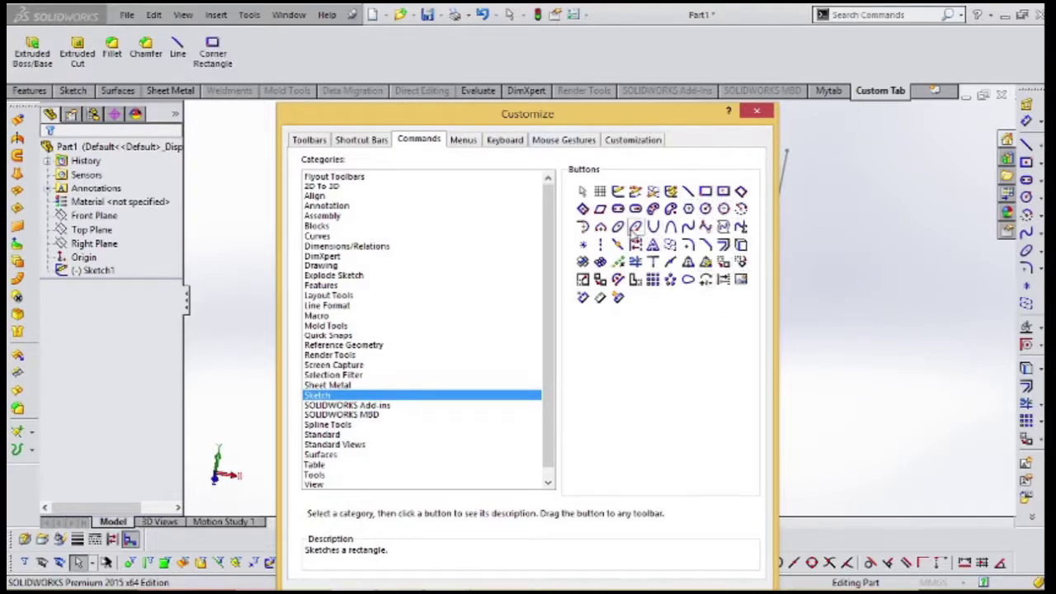
pyautogui.click(618, 226)
pyautogui.moveTo(618, 226); pyautogui.dragTo(252, 51)
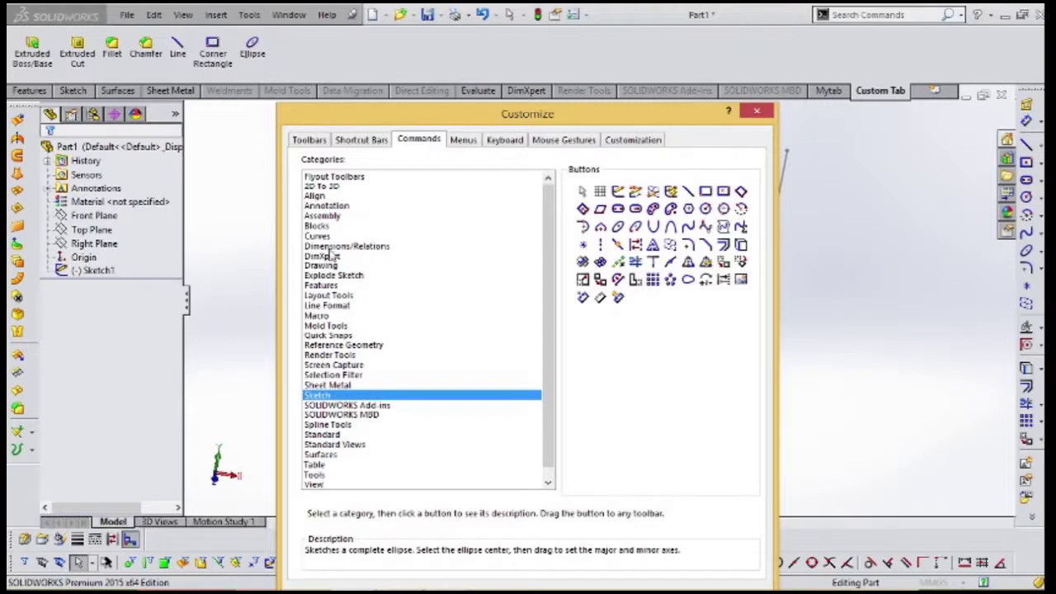
# Add Wireframe and Shaded With Edges from the View category and Offset Entities from Layout Tools to Custom Tab
pyautogui.click(316, 485)
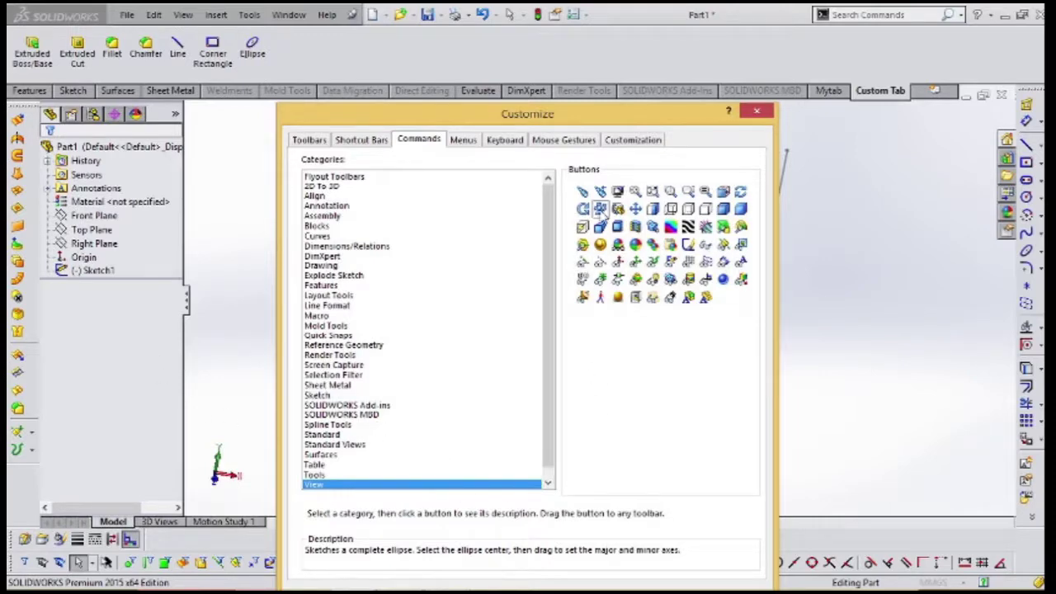
pyautogui.moveTo(671, 210); pyautogui.dragTo(334, 49)
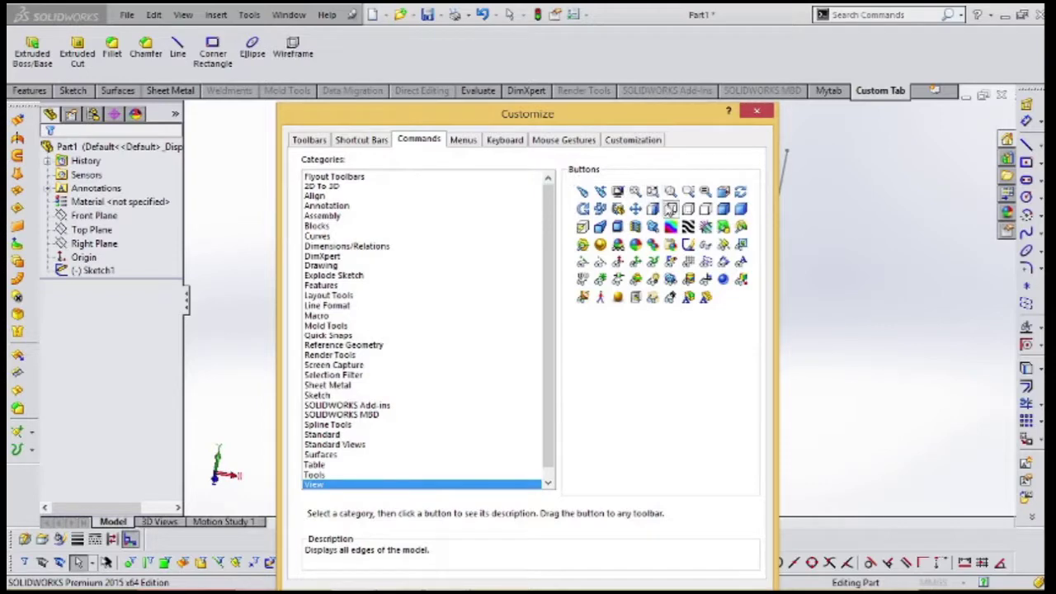
pyautogui.moveTo(723, 209)
pyautogui.mouseDown()
pyautogui.moveTo(337, 95)
pyautogui.moveTo(338, 66)
pyautogui.mouseUp()
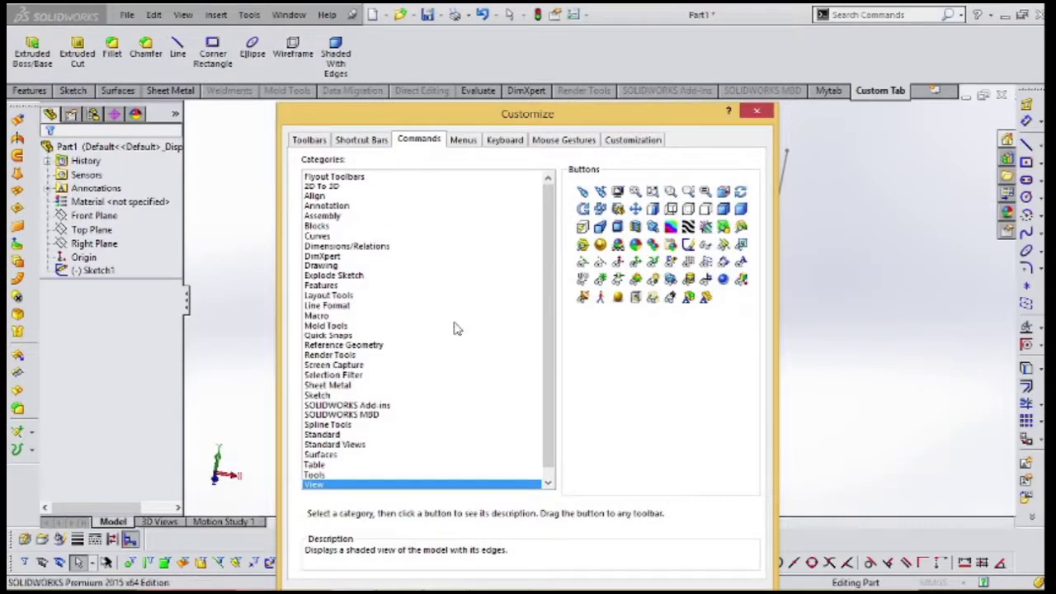
pyautogui.click(347, 296)
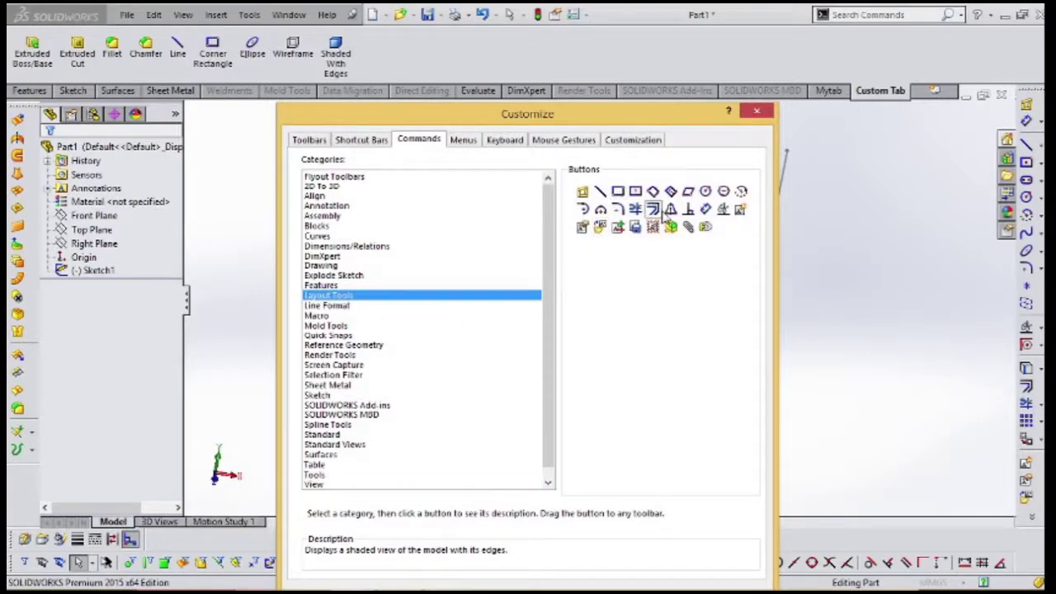
pyautogui.moveTo(618, 191); pyautogui.dragTo(426, 71)
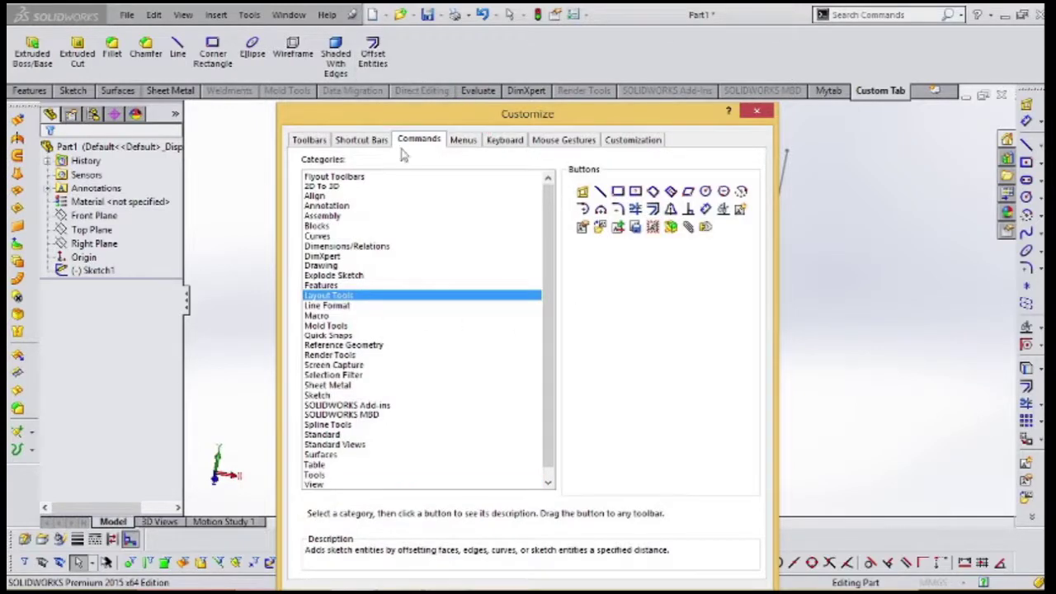
# Add the Sheet Metal Gusset and Forming Tool commands from the Sheet Metal category to the end of Custom Tab
pyautogui.click(357, 384)
pyautogui.click(599, 228)
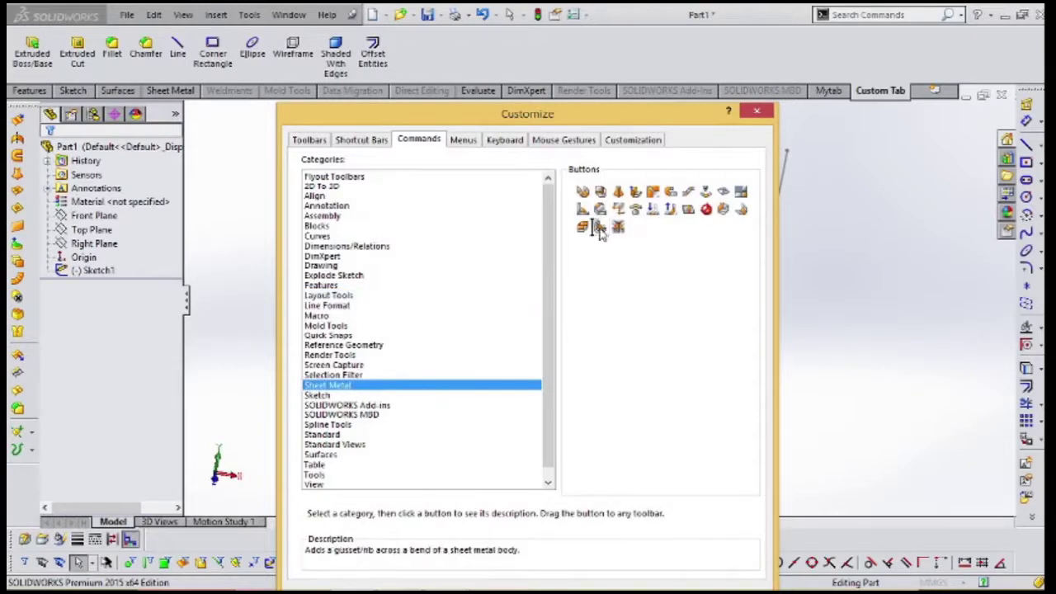
pyautogui.moveTo(599, 227); pyautogui.dragTo(503, 73)
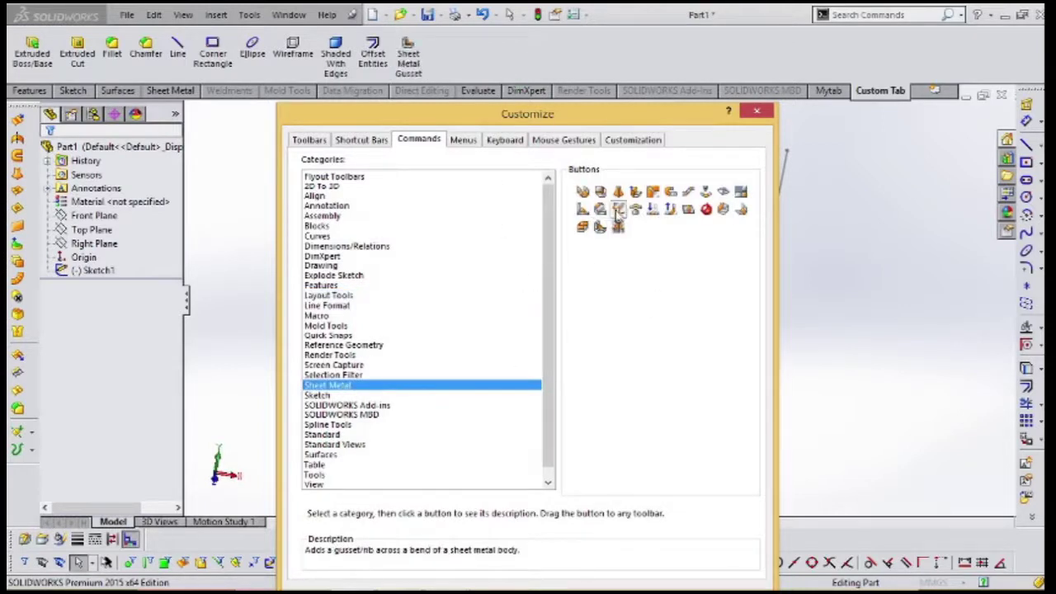
pyautogui.moveTo(638, 211); pyautogui.dragTo(487, 72)
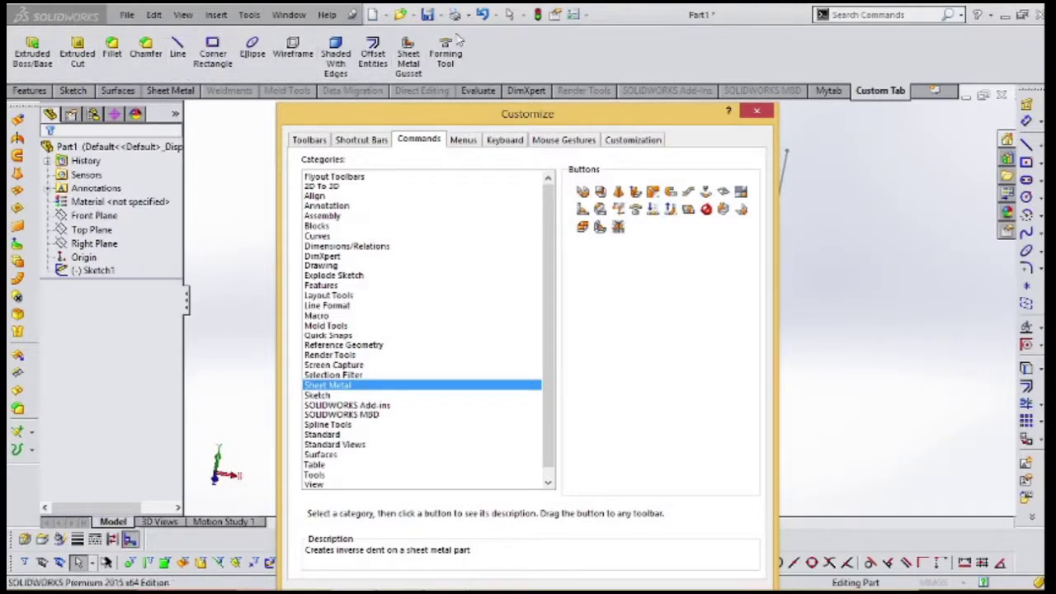
# Compare the Sketch command layout with Custom Tab and begin a new group at its Line command, separating it from Chamfer
pyautogui.click(72, 90)
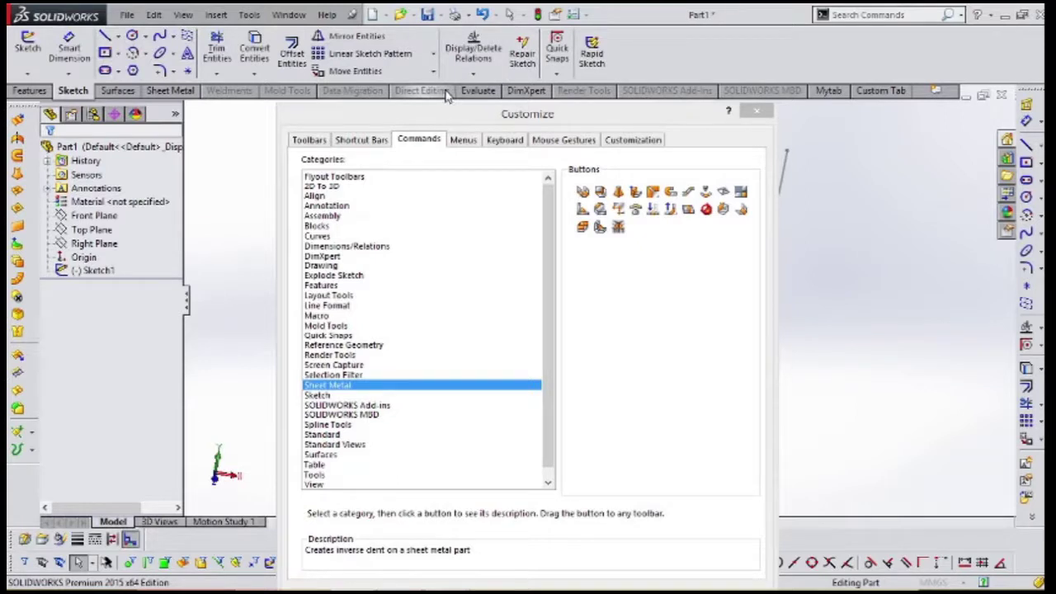
pyautogui.click(883, 95)
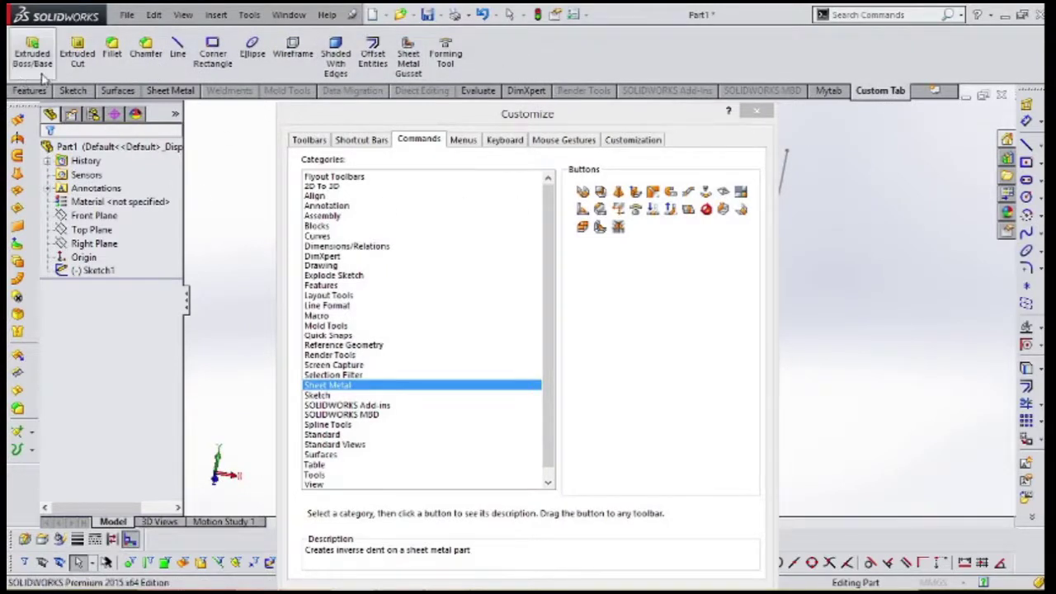
pyautogui.rightClick(155, 51)
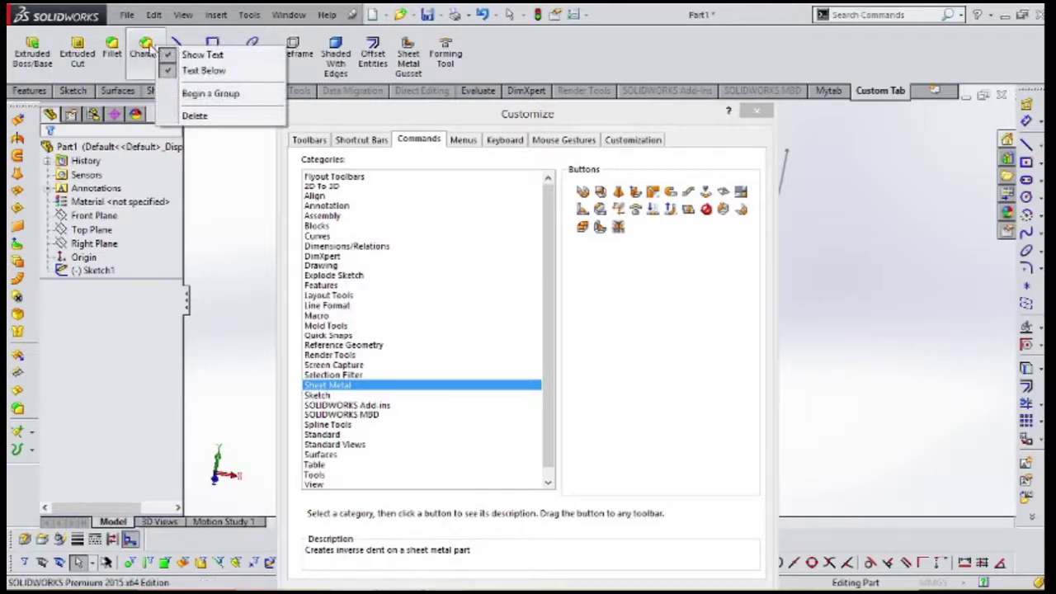
pyautogui.click(176, 45)
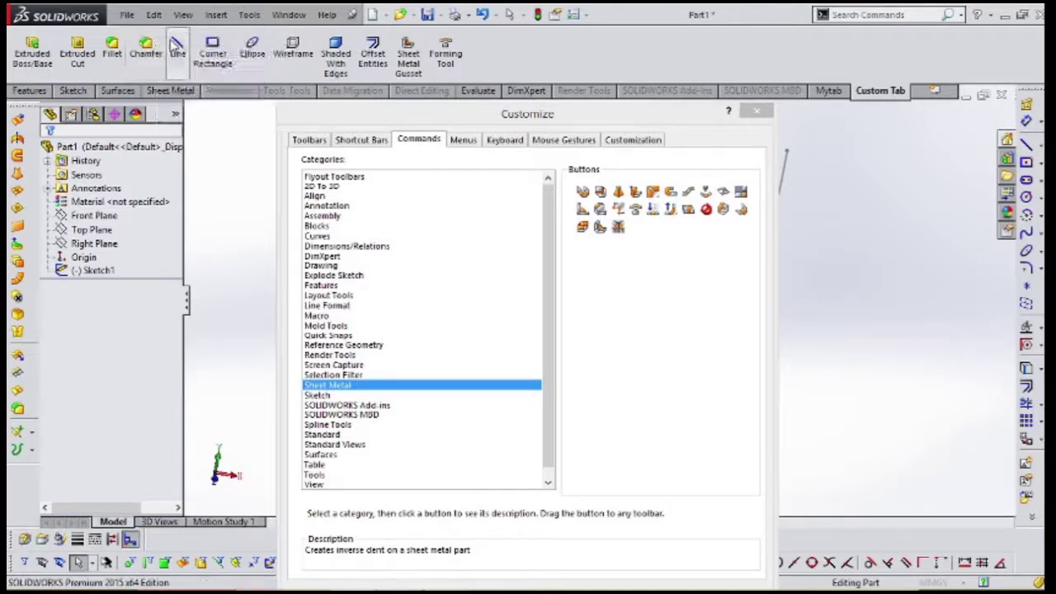
pyautogui.rightClick(40, 64)
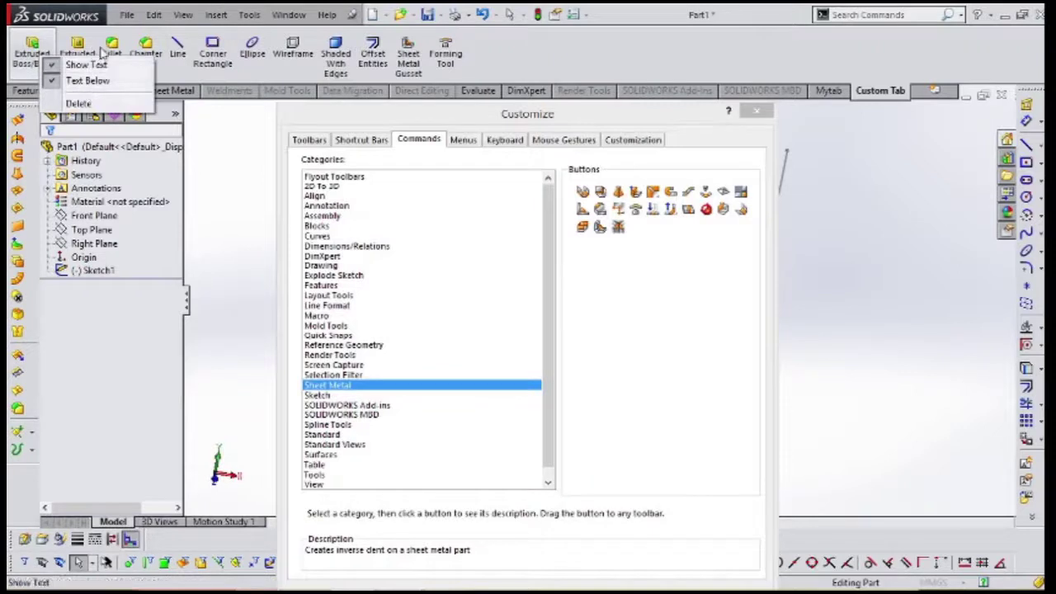
pyautogui.click(152, 52)
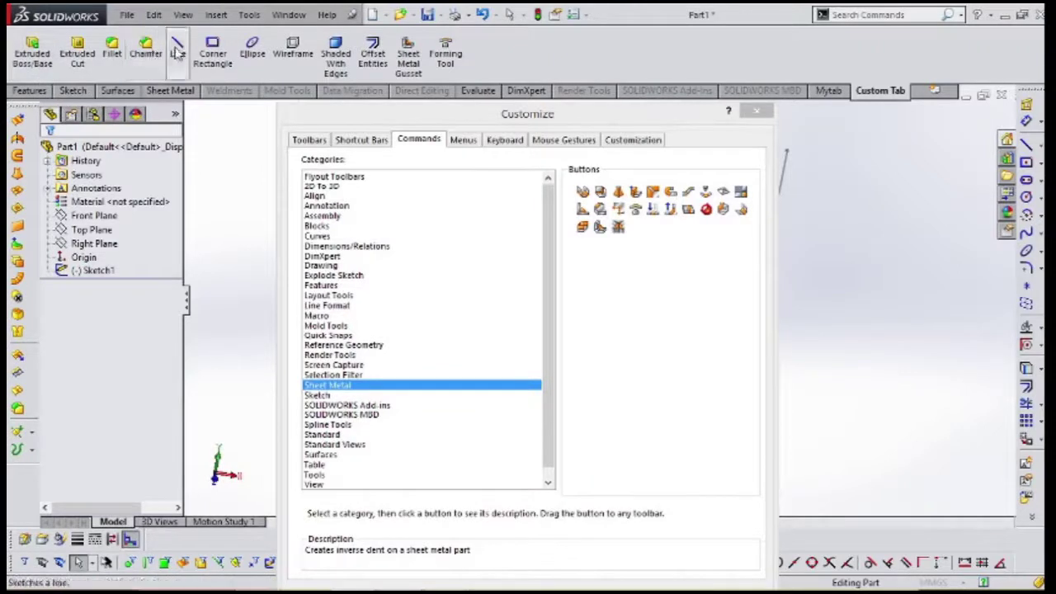
pyautogui.rightClick(175, 52)
pyautogui.click(221, 95)
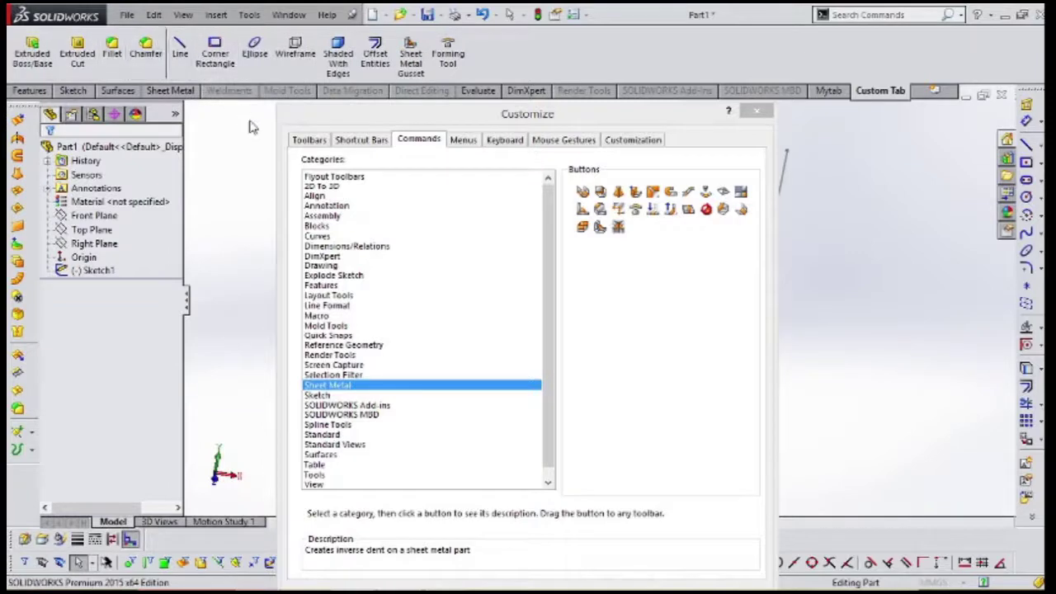
# Turn off Text Below and Show Text for the Line command on Custom Tab so only its icon is shown
pyautogui.rightClick(140, 55)
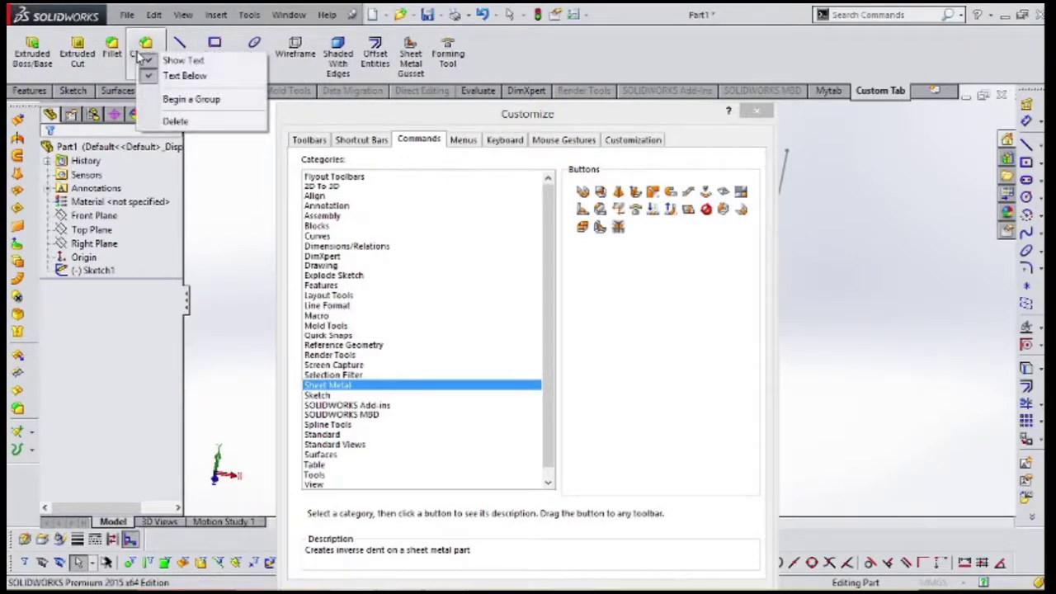
pyautogui.click(183, 60)
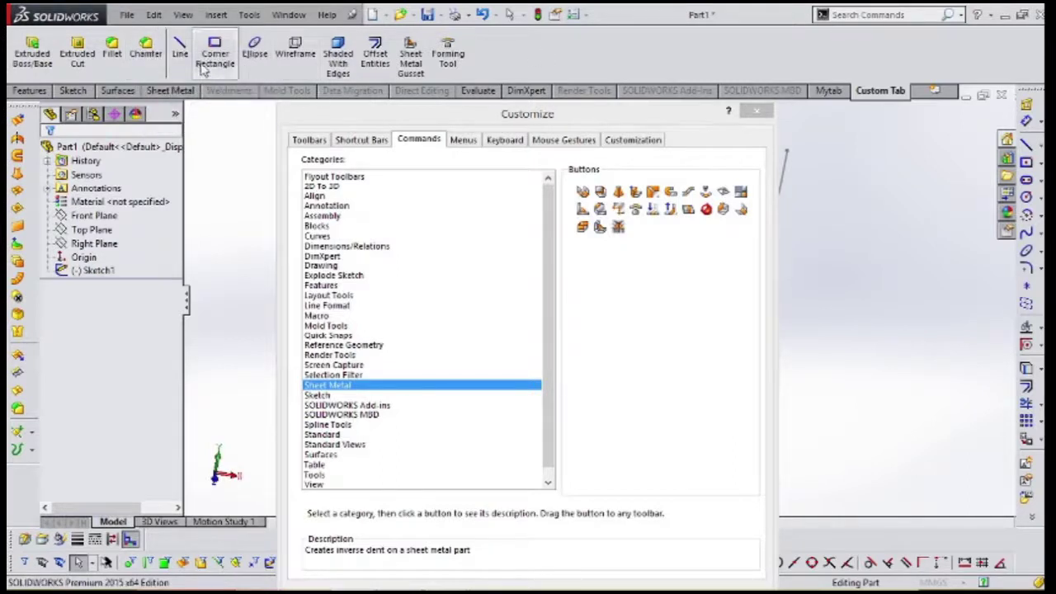
pyautogui.rightClick(185, 58)
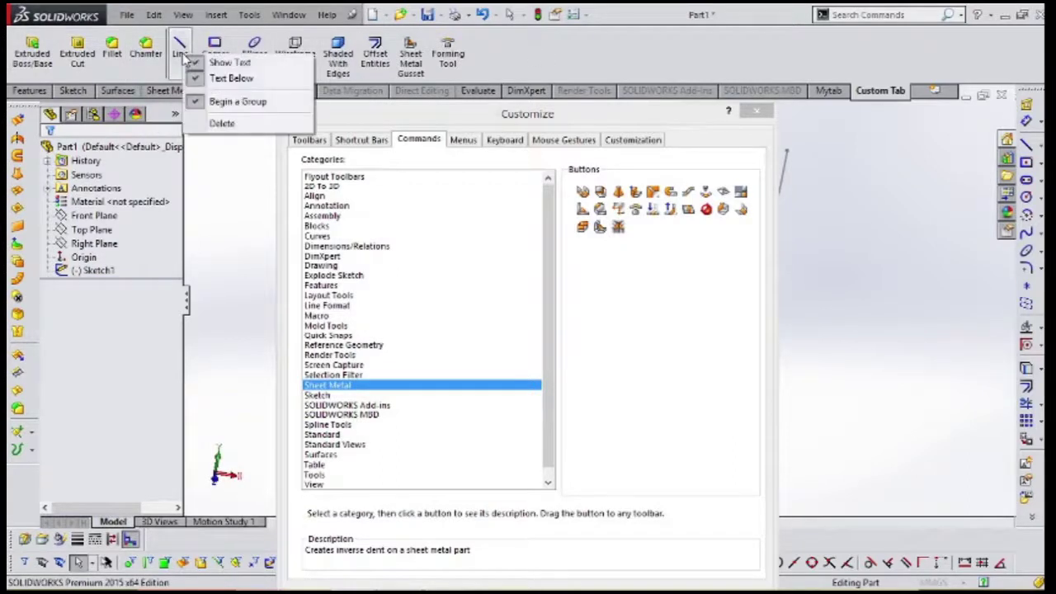
pyautogui.click(201, 83)
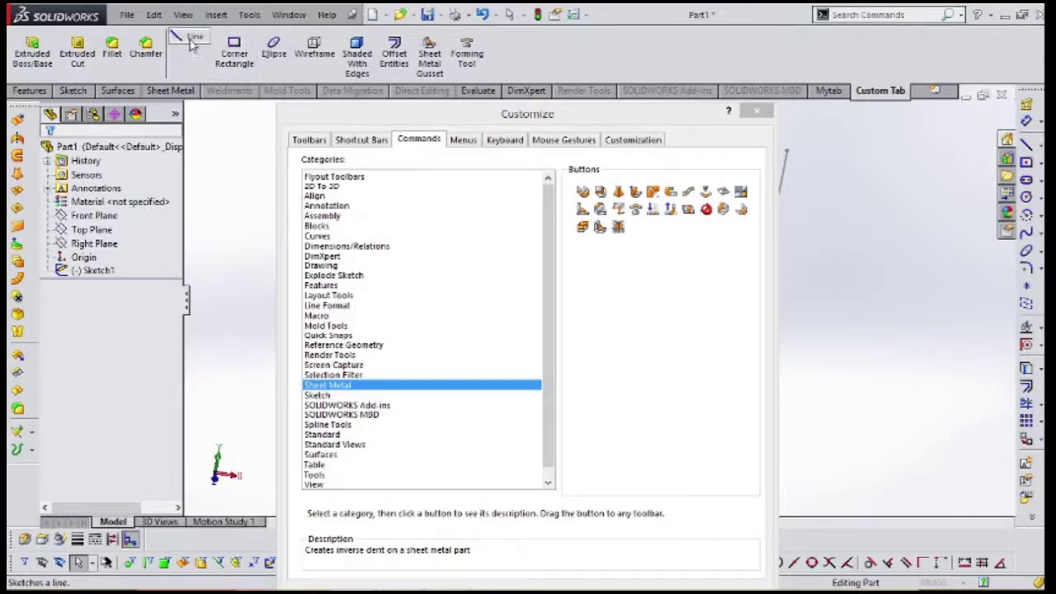
pyautogui.rightClick(191, 44)
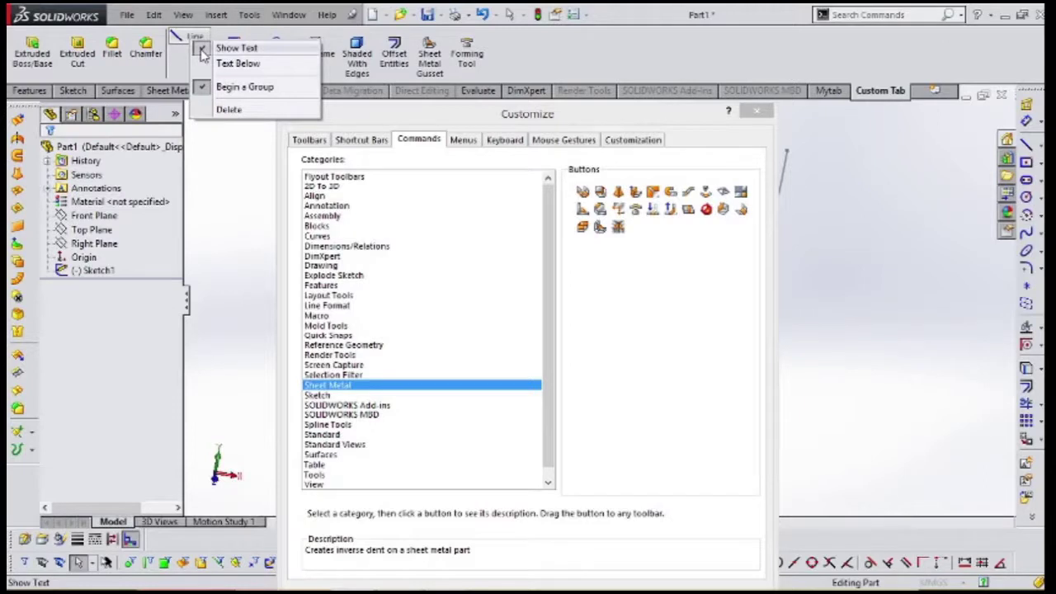
pyautogui.click(202, 50)
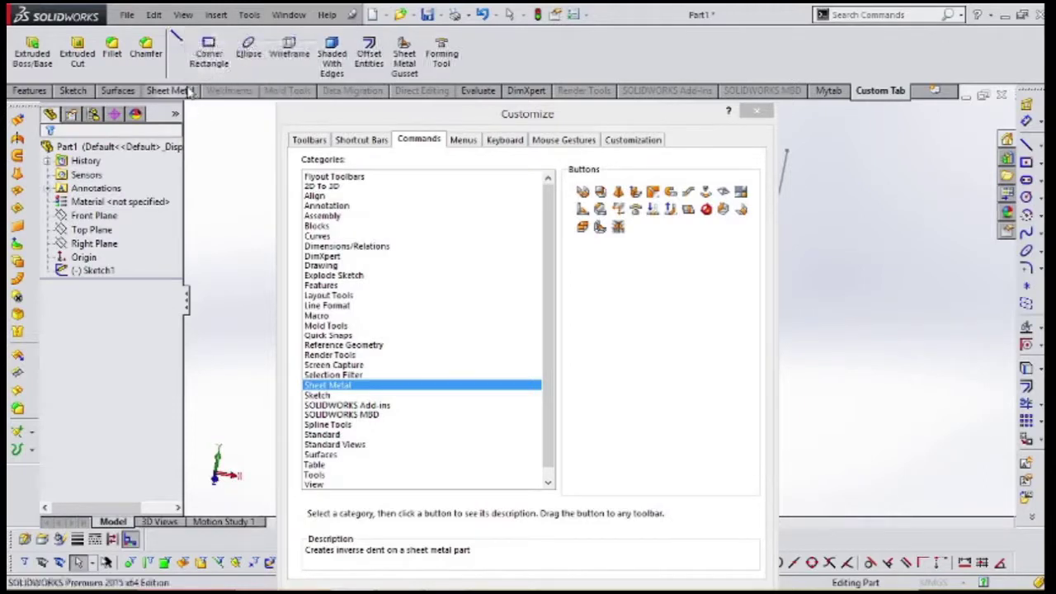
# Turn off Text Below and Show Text for the Corner Rectangle command on Custom Tab
pyautogui.rightClick(209, 51)
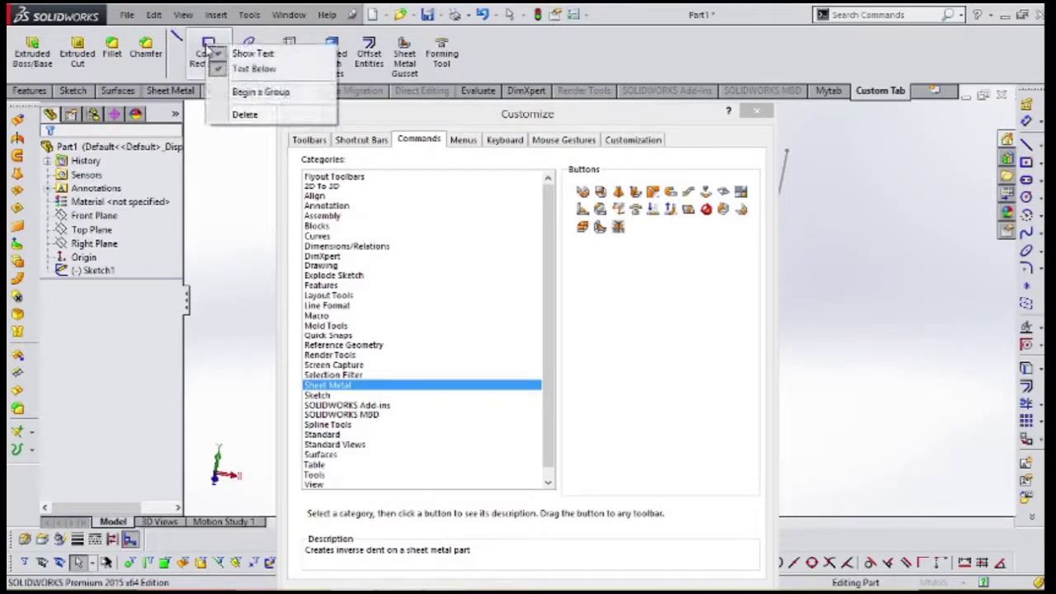
pyautogui.click(219, 70)
pyautogui.rightClick(216, 36)
pyautogui.click(243, 42)
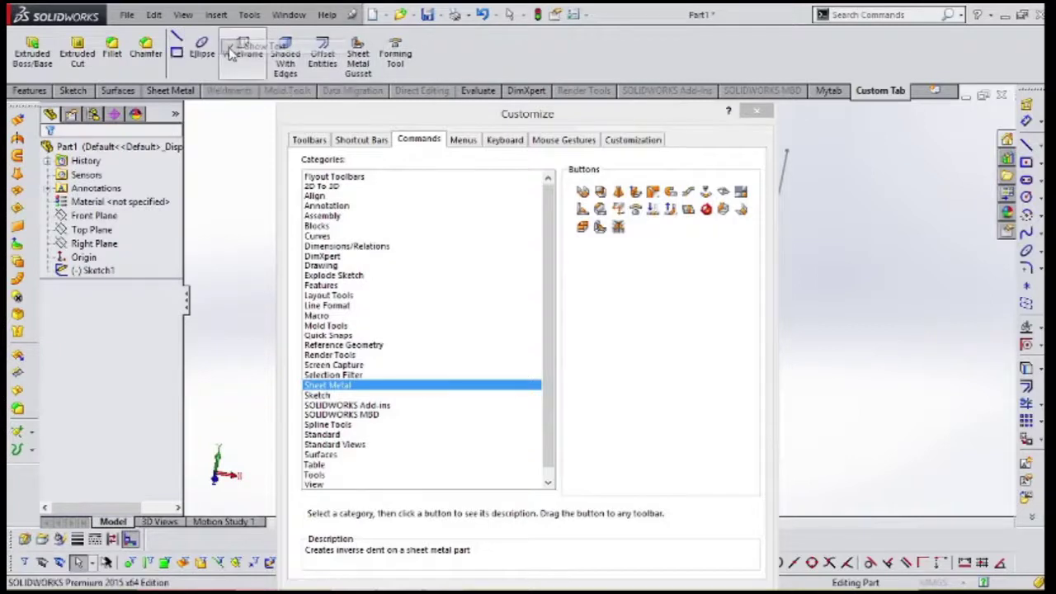
# Turn off the text labels for the Ellipse and Wireframe commands on Custom Tab so only their icons are shown
pyautogui.rightClick(218, 54)
pyautogui.click(239, 61)
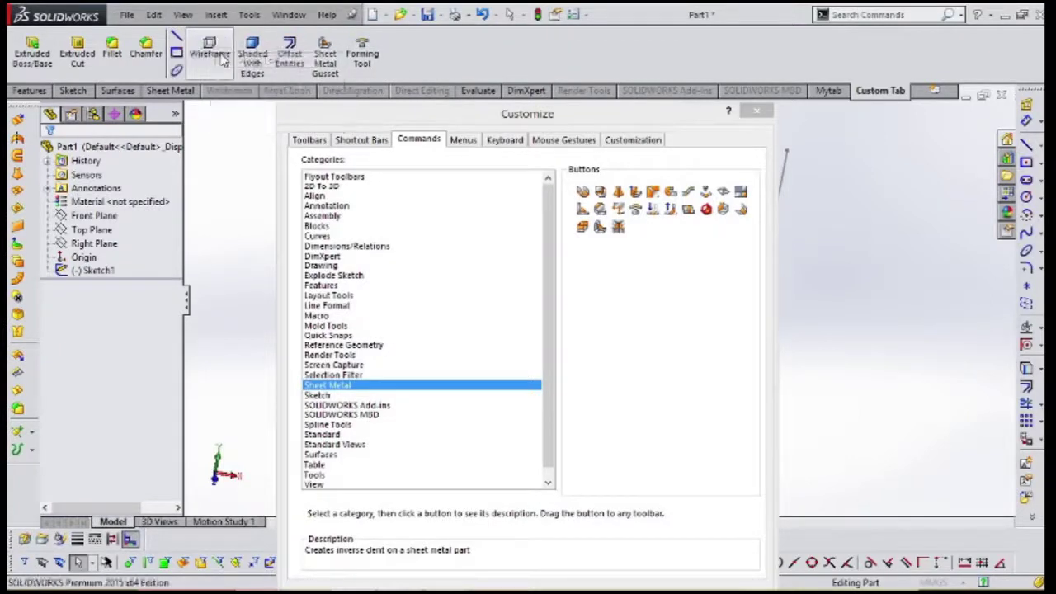
pyautogui.rightClick(222, 56)
pyautogui.click(263, 59)
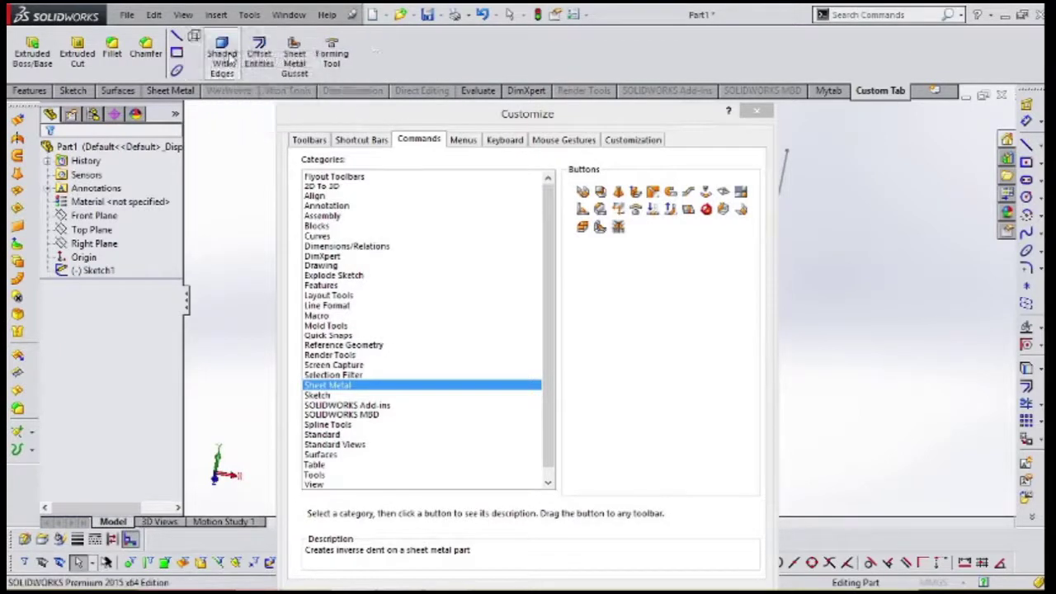
# Begin a new group at the Shaded With Edges command on Custom Tab, separating it from Wireframe
pyautogui.rightClick(233, 58)
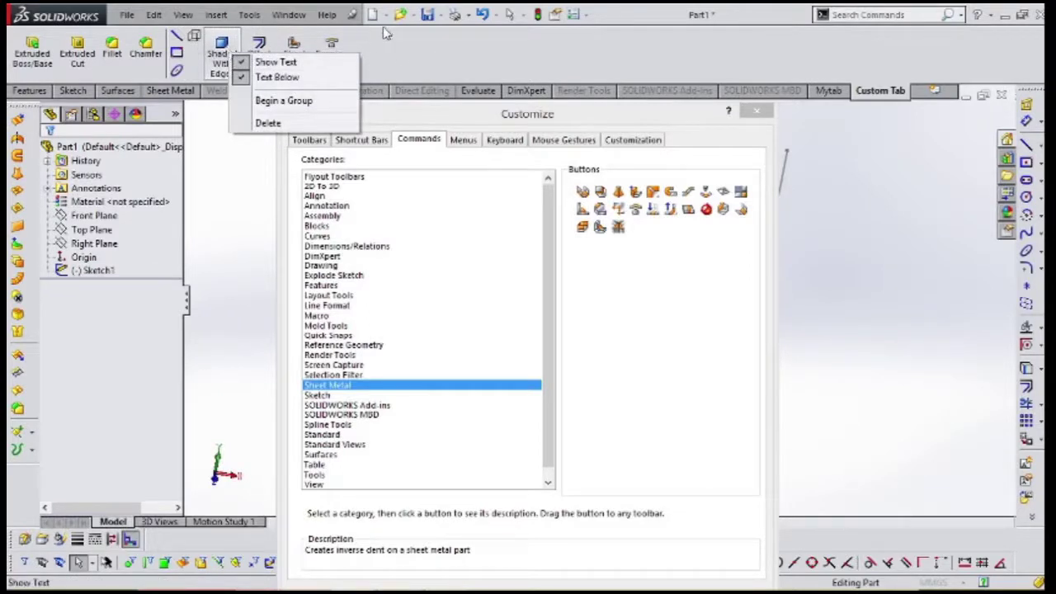
pyautogui.click(400, 51)
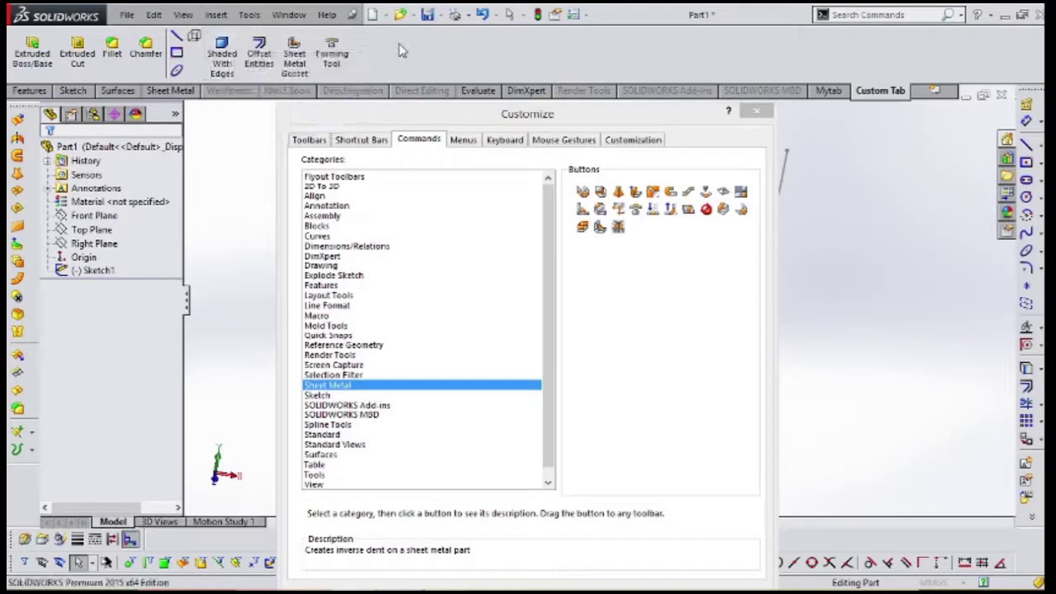
pyautogui.rightClick(223, 48)
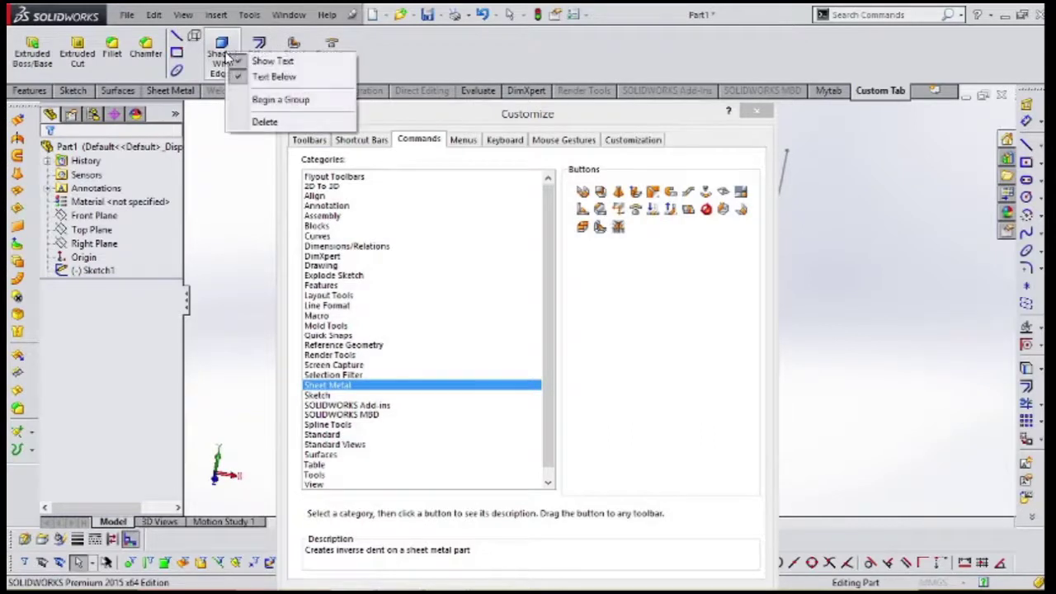
pyautogui.click(279, 100)
pyautogui.rightClick(224, 58)
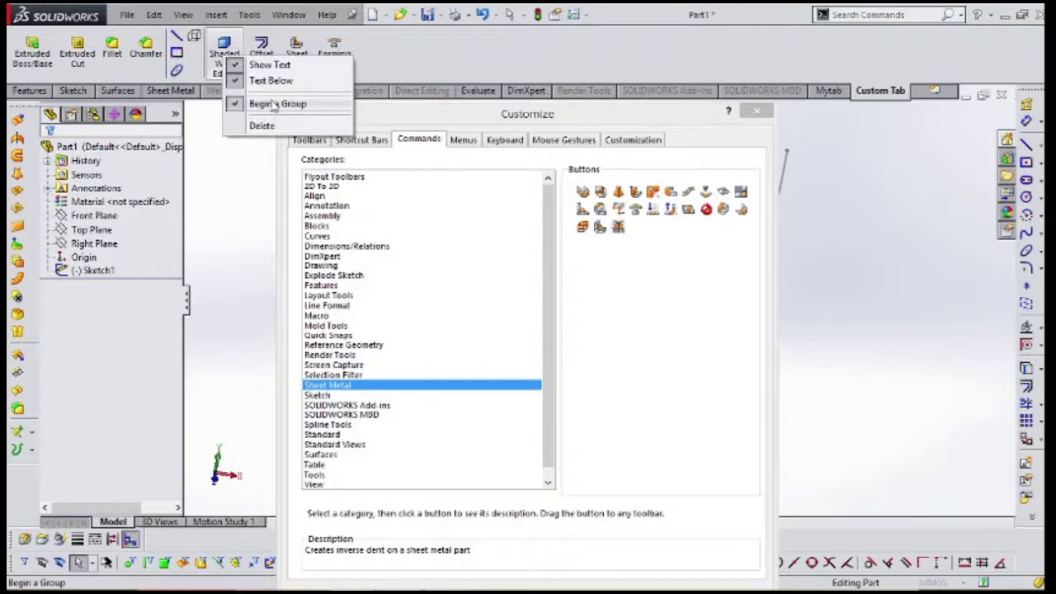
pyautogui.click(403, 43)
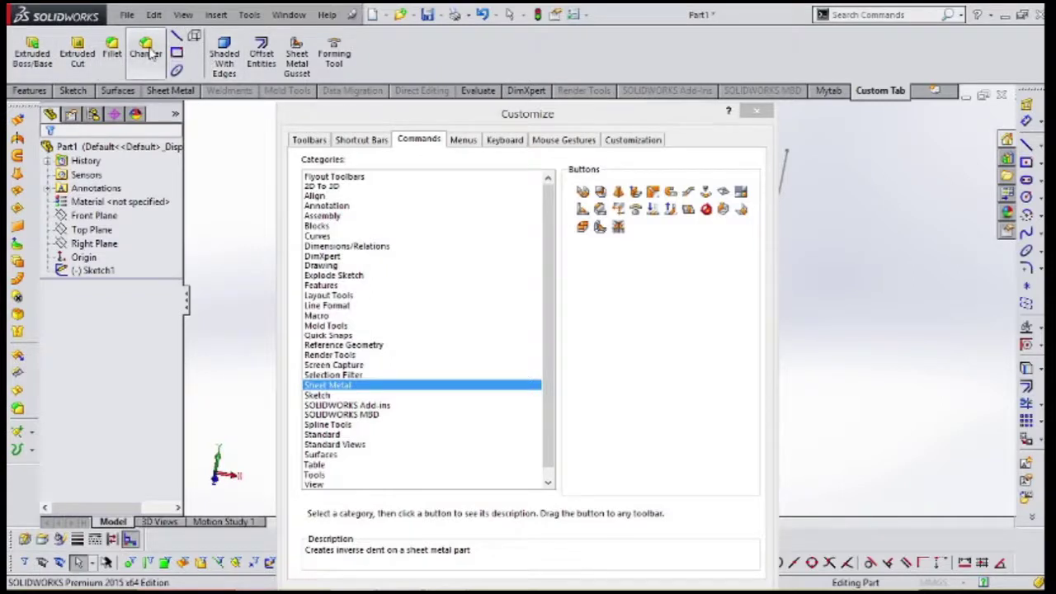
# Turn off Text Below for Extruded Boss/Base, Extruded Cut, Fillet and Chamfer on Custom Tab, and close the Customize dialog
pyautogui.rightClick(41, 55)
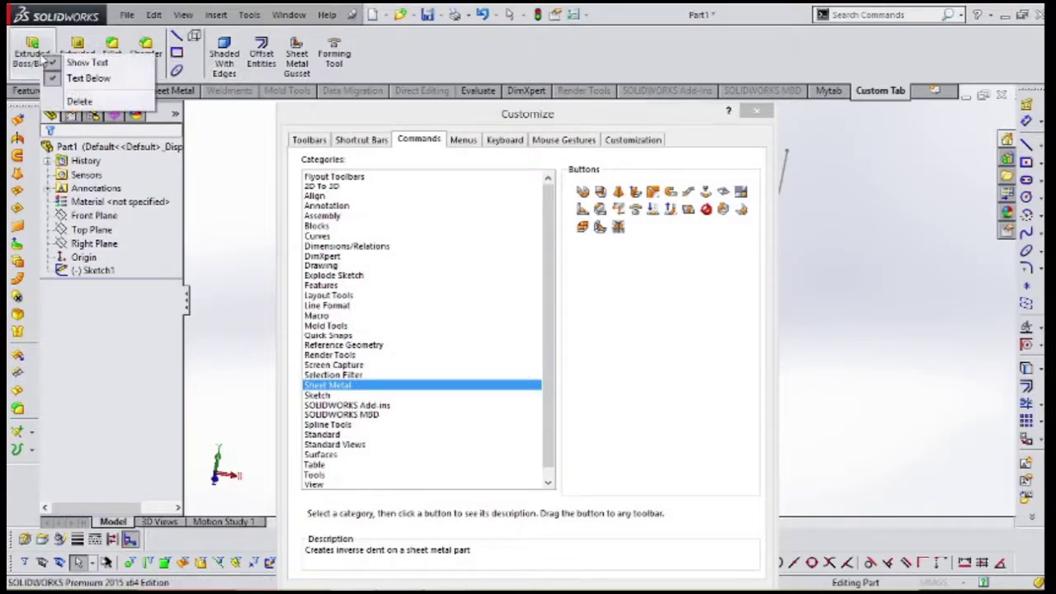
pyautogui.click(56, 79)
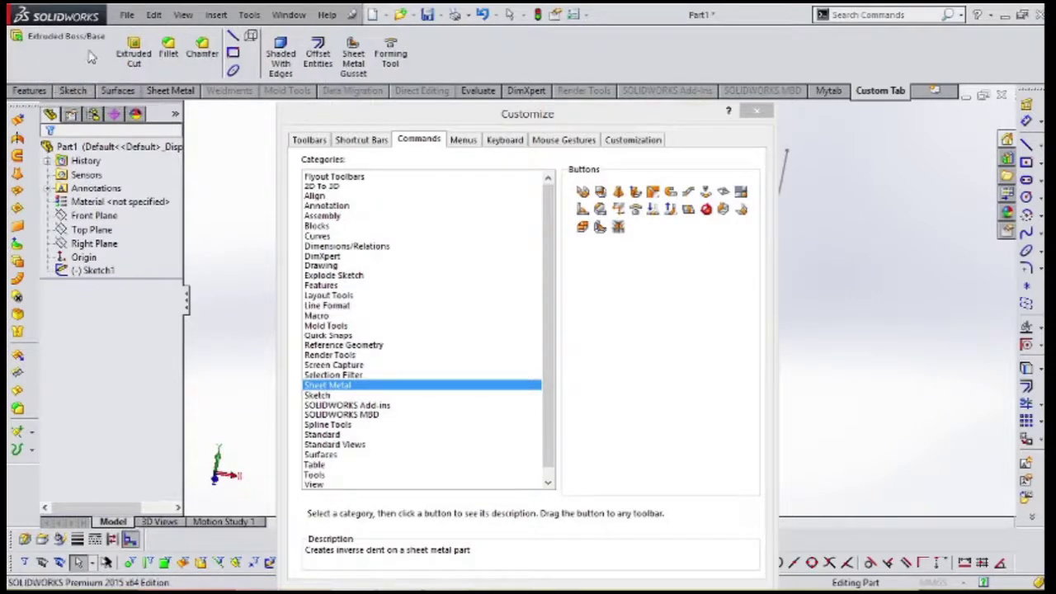
pyautogui.rightClick(130, 51)
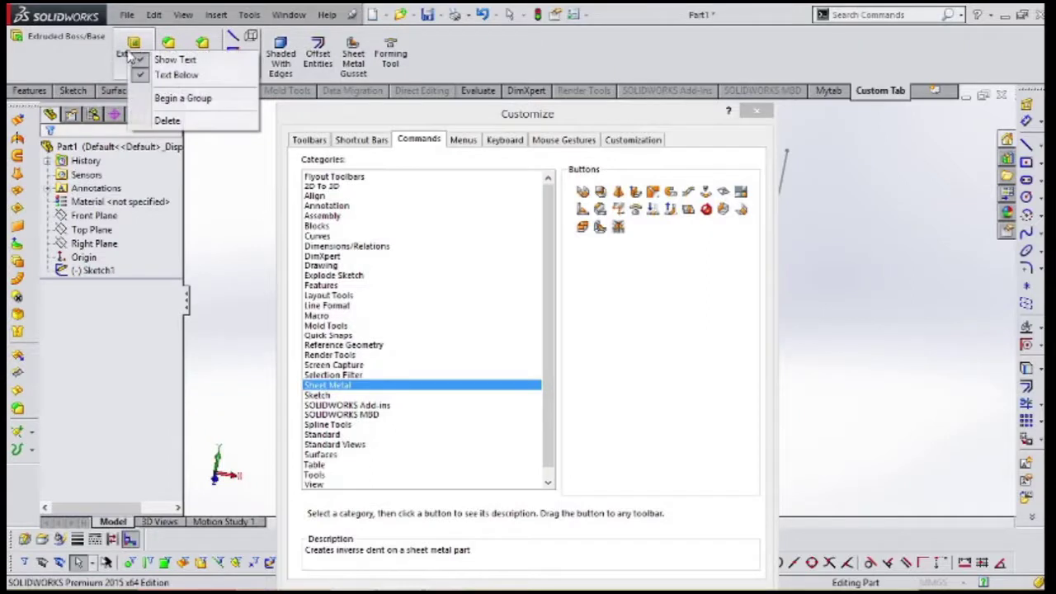
pyautogui.click(142, 75)
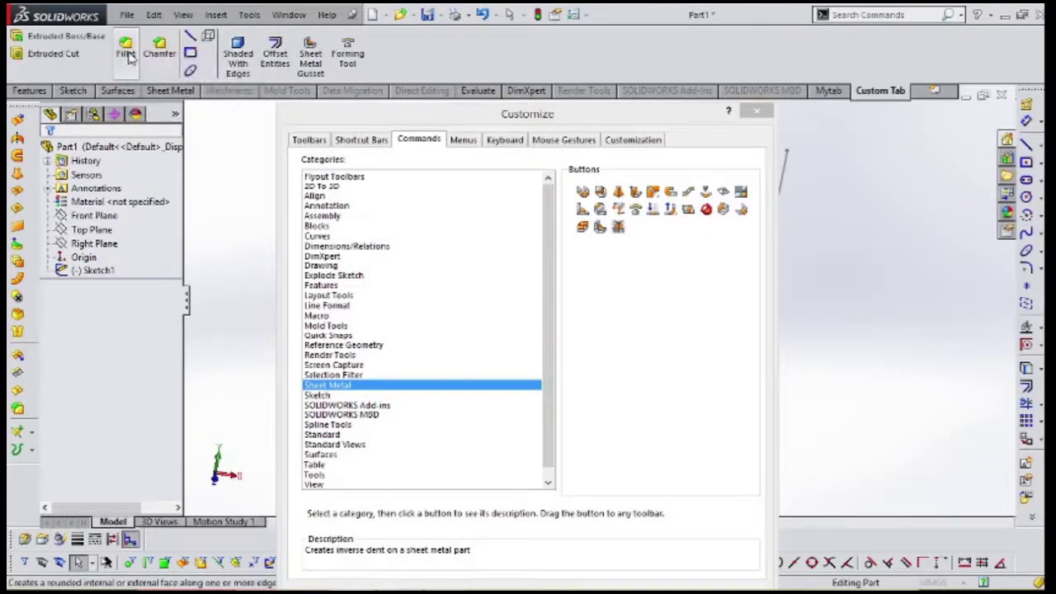
pyautogui.rightClick(128, 57)
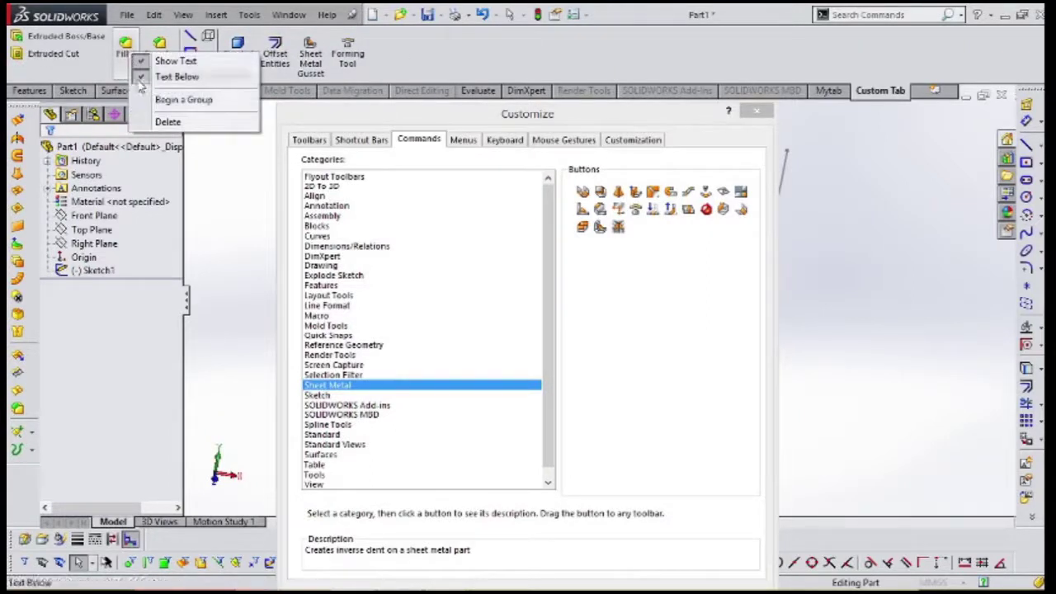
pyautogui.click(142, 78)
pyautogui.rightClick(135, 56)
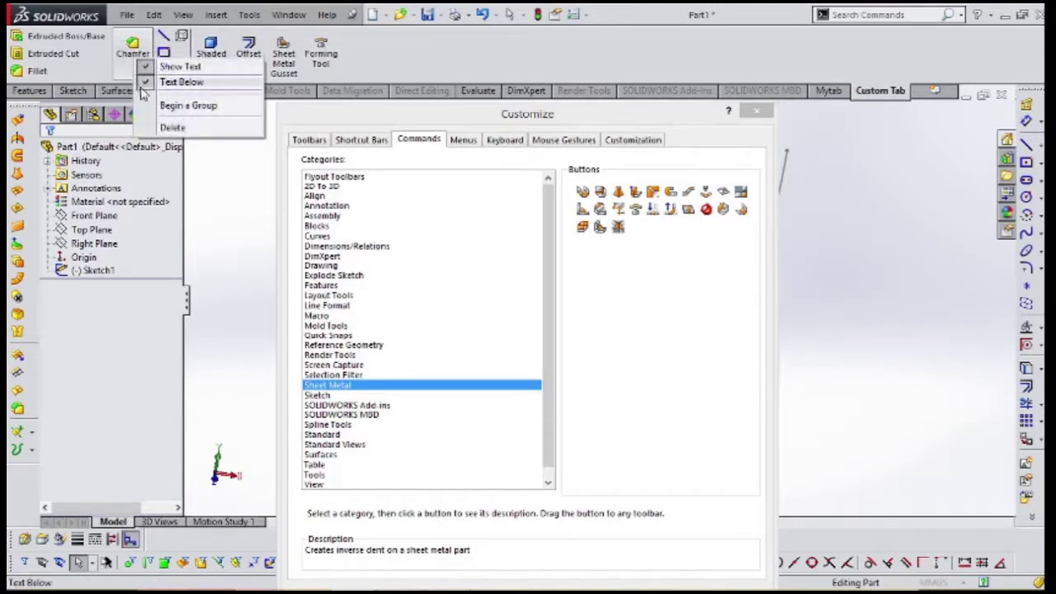
pyautogui.click(144, 84)
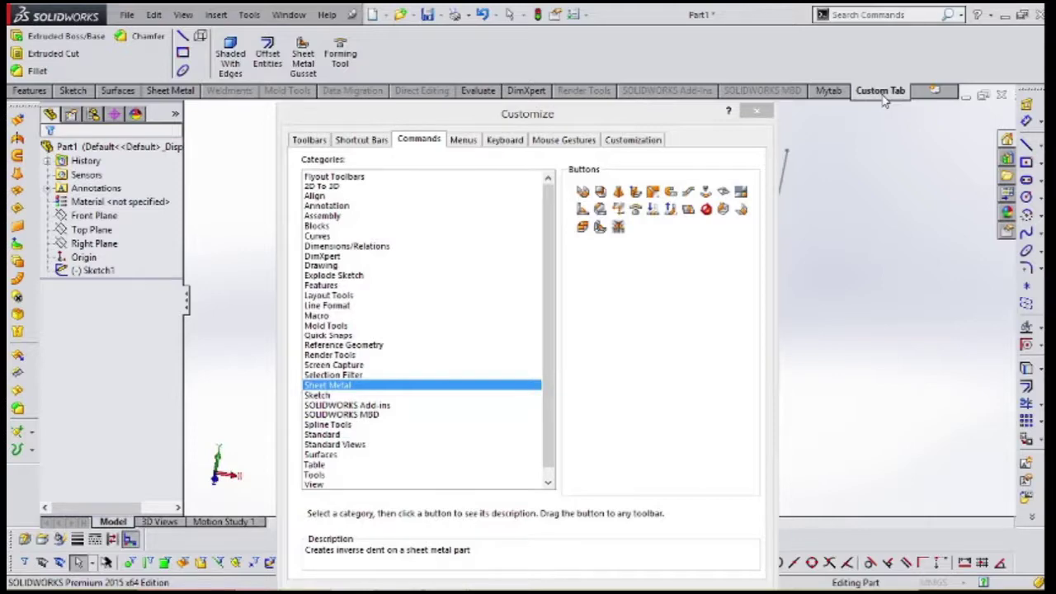
pyautogui.click(756, 110)
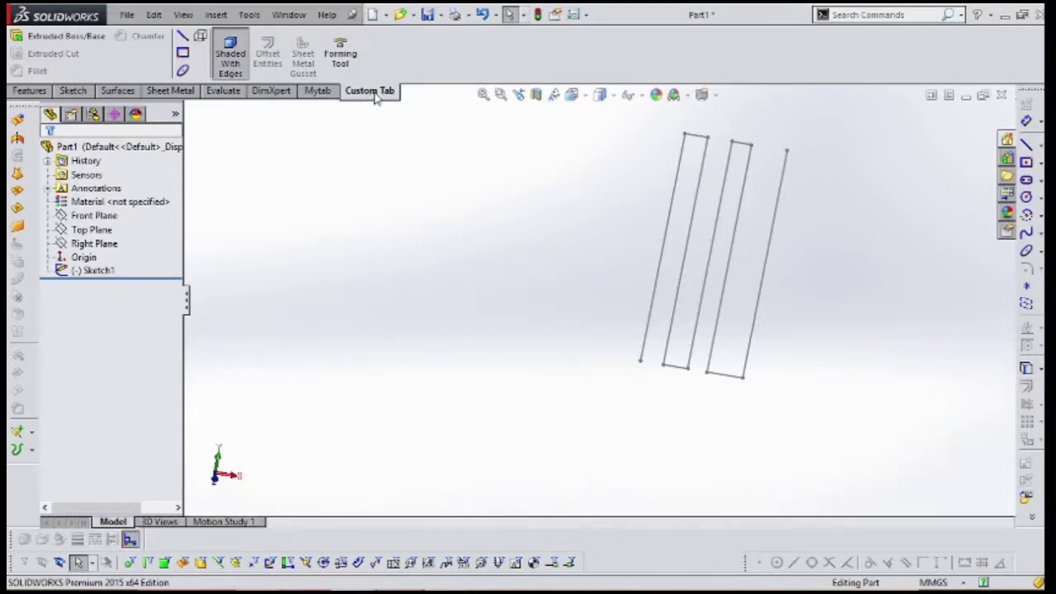
# Show the Mytab commands and look through the planes, origin and Sketch1 in the FeatureManager design tree
pyautogui.click(331, 93)
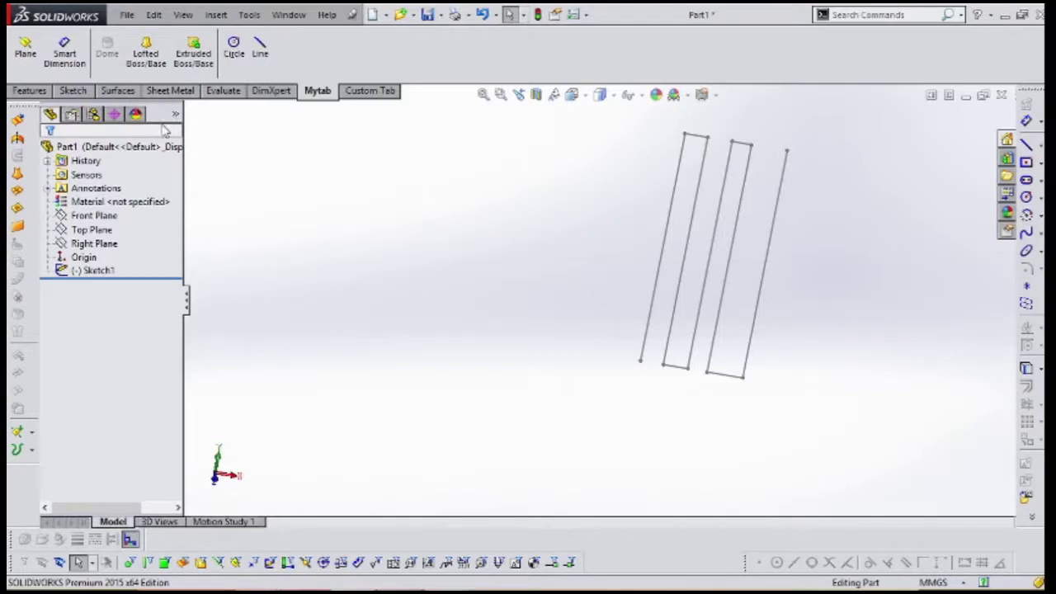
pyautogui.click(114, 204)
pyautogui.click(109, 215)
pyautogui.click(99, 230)
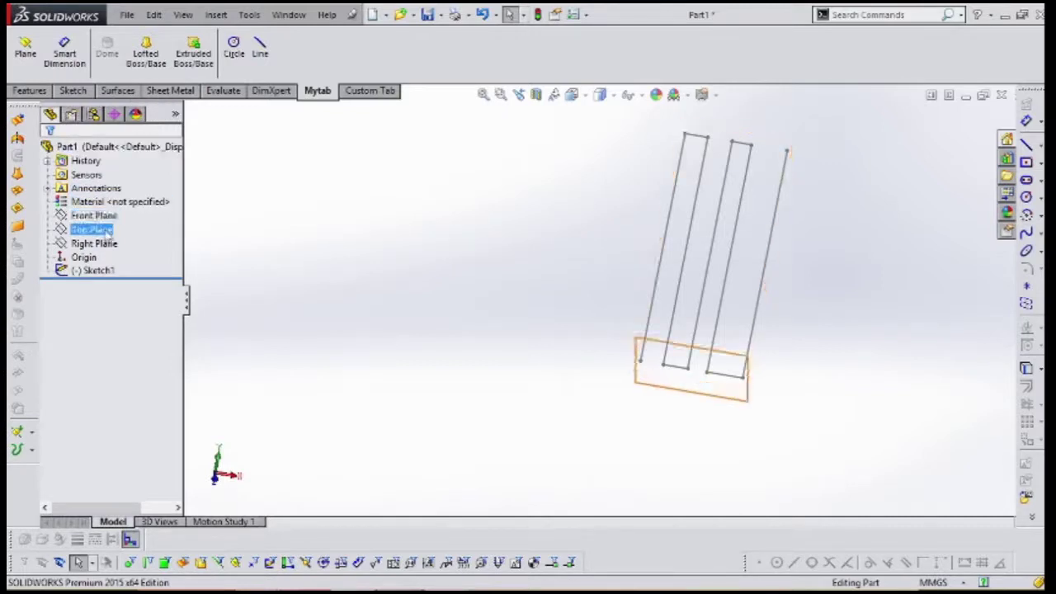
pyautogui.click(101, 243)
pyautogui.click(94, 258)
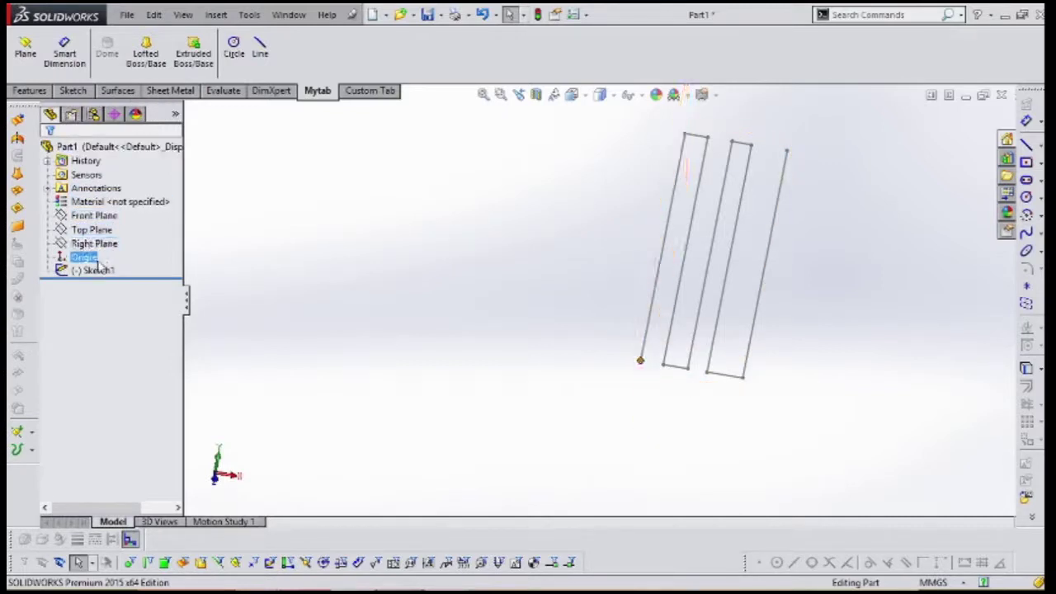
pyautogui.click(97, 270)
pyautogui.click(110, 284)
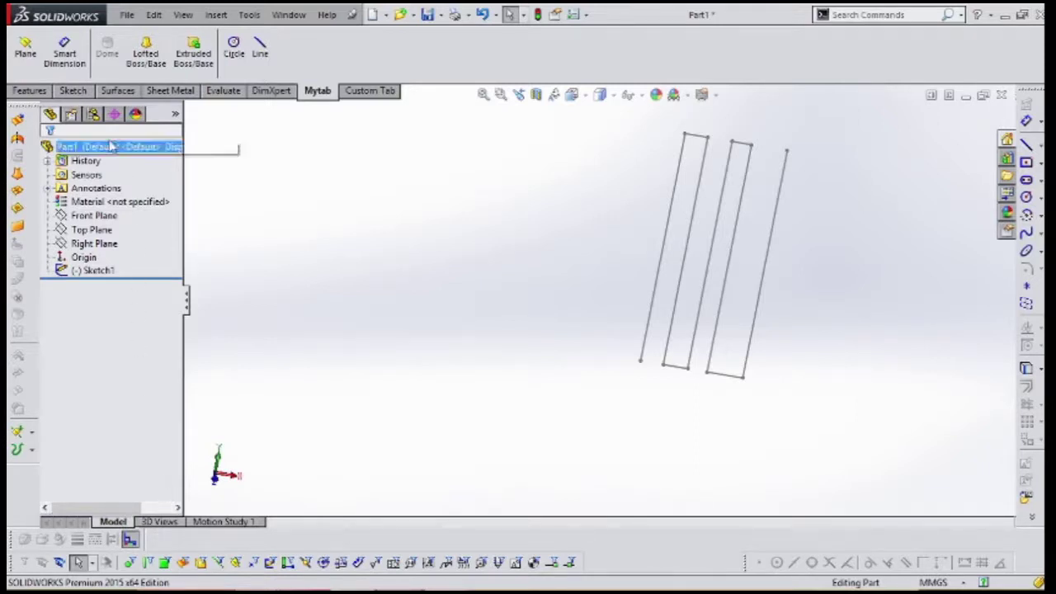
# View the PropertyManager, and start the Line command on the Right Plane to show the Insert Line properties
pyautogui.click(72, 115)
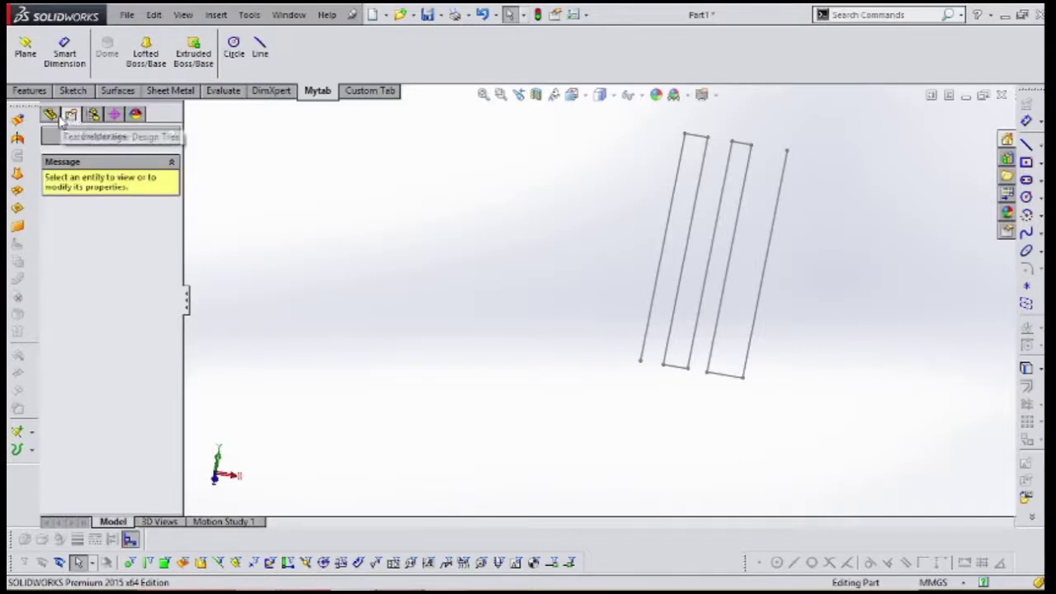
pyautogui.click(57, 117)
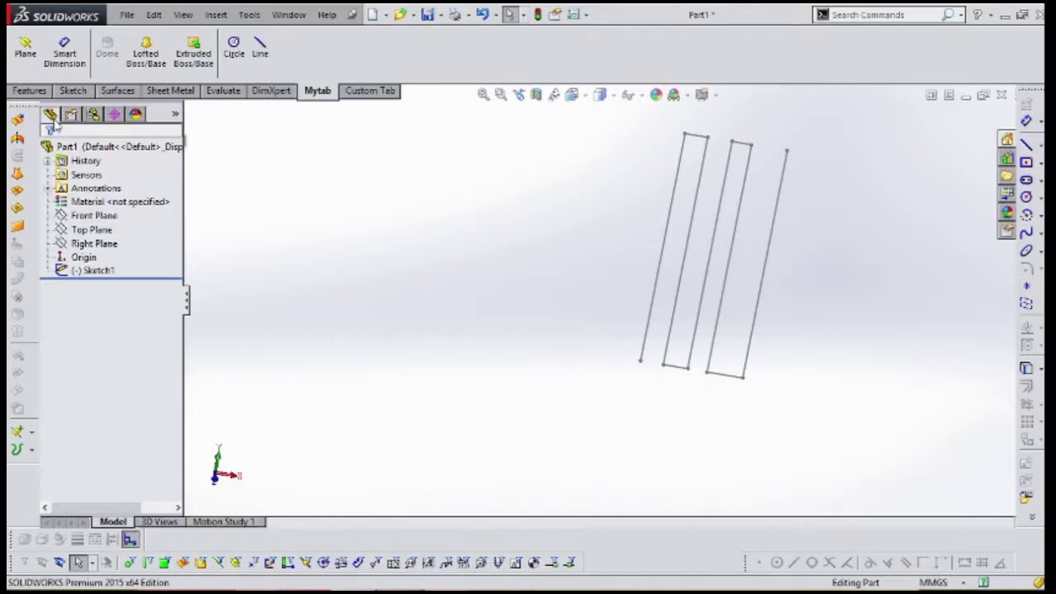
pyautogui.click(260, 47)
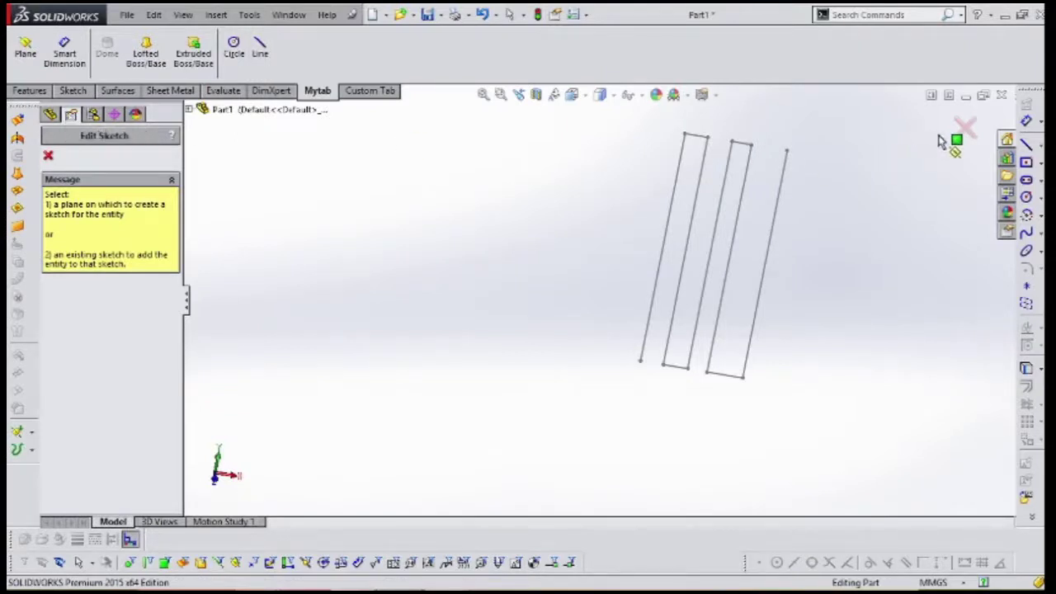
pyautogui.click(52, 116)
pyautogui.click(95, 245)
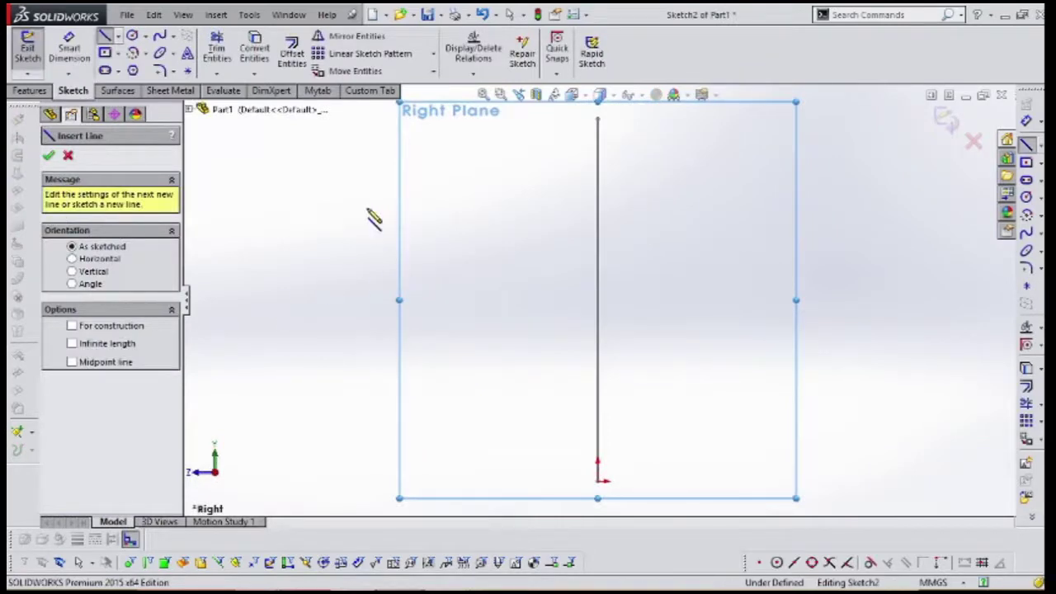
# Examine the ConfigurationManager, DimXpertManager and DisplayManager, and return to the FeatureManager design tree
pyautogui.click(93, 116)
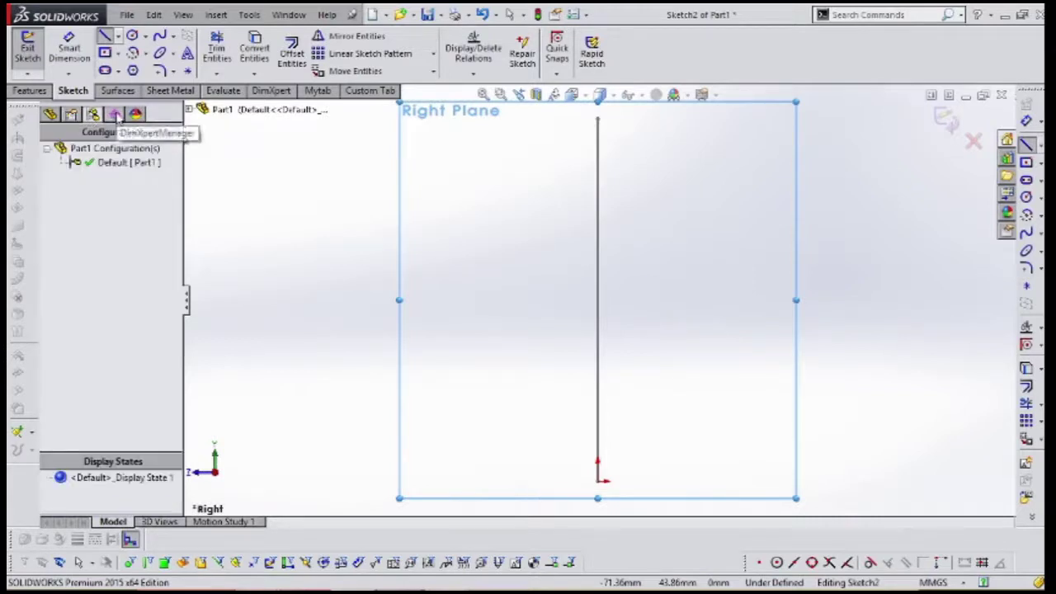
pyautogui.click(115, 114)
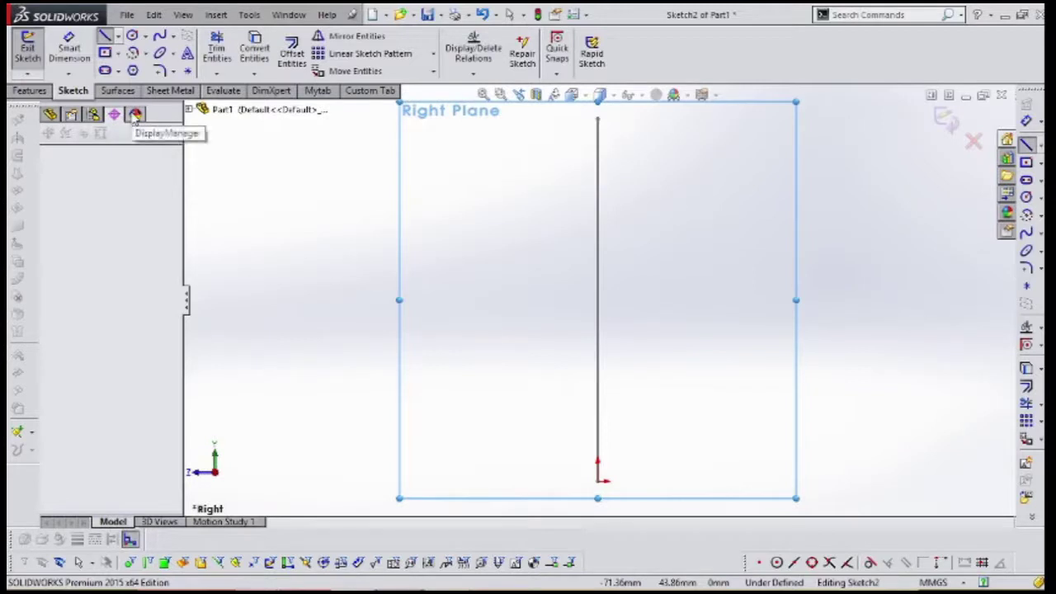
pyautogui.click(135, 115)
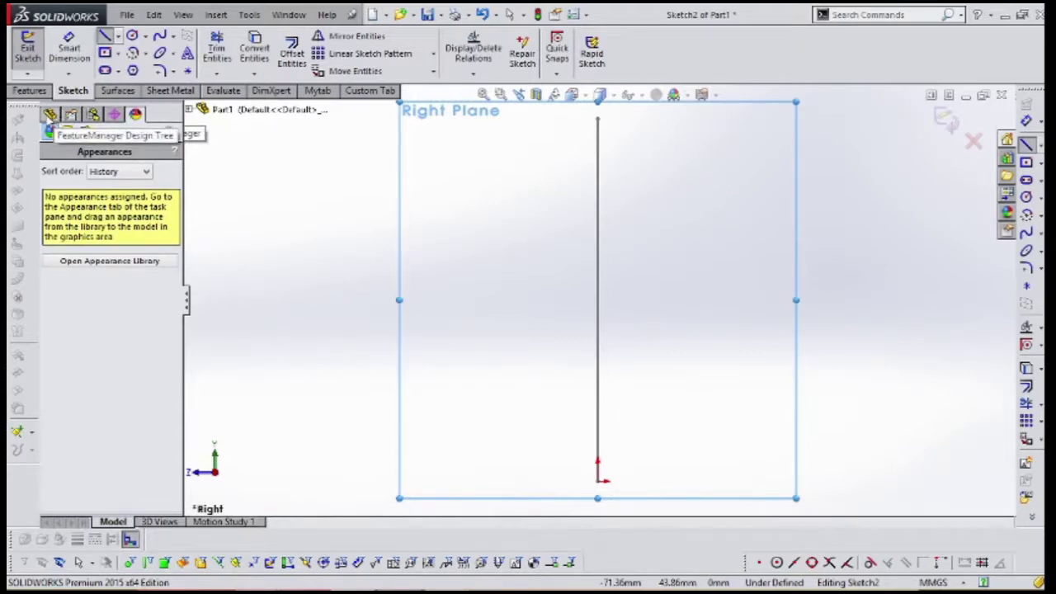
pyautogui.click(50, 116)
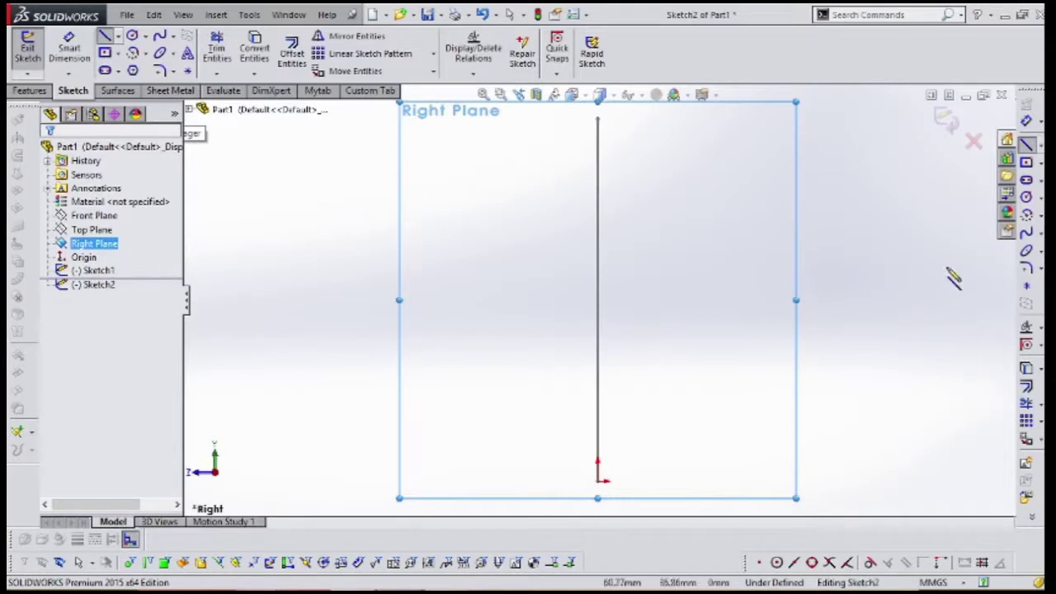
# Look through SOLIDWORKS Resources, Design Library, File Explorer and Appearances, Scenes, and Decals in the task pane, and collapse it
pyautogui.click(1007, 141)
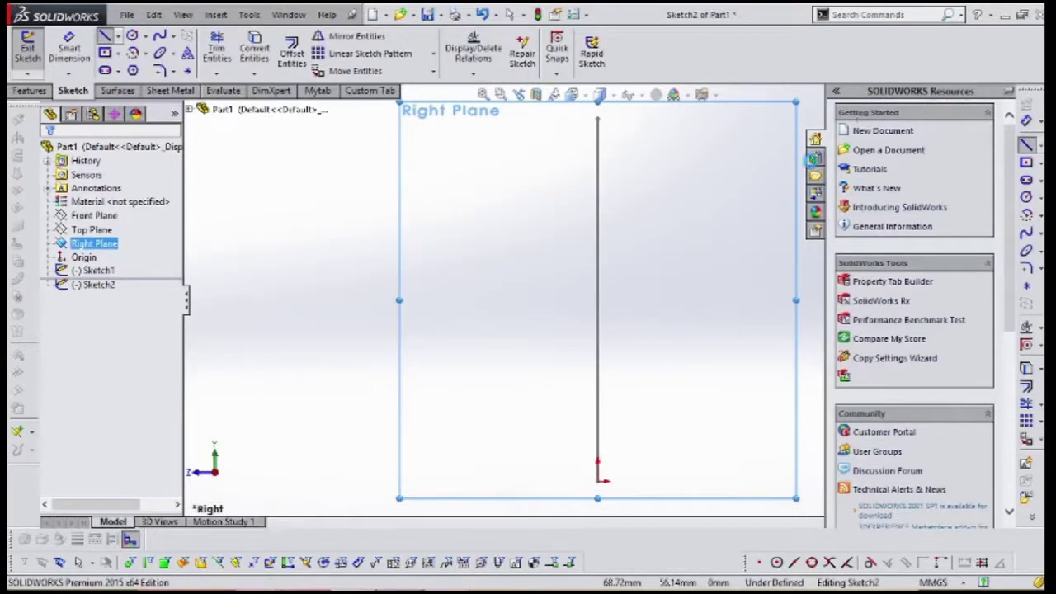
pyautogui.click(815, 158)
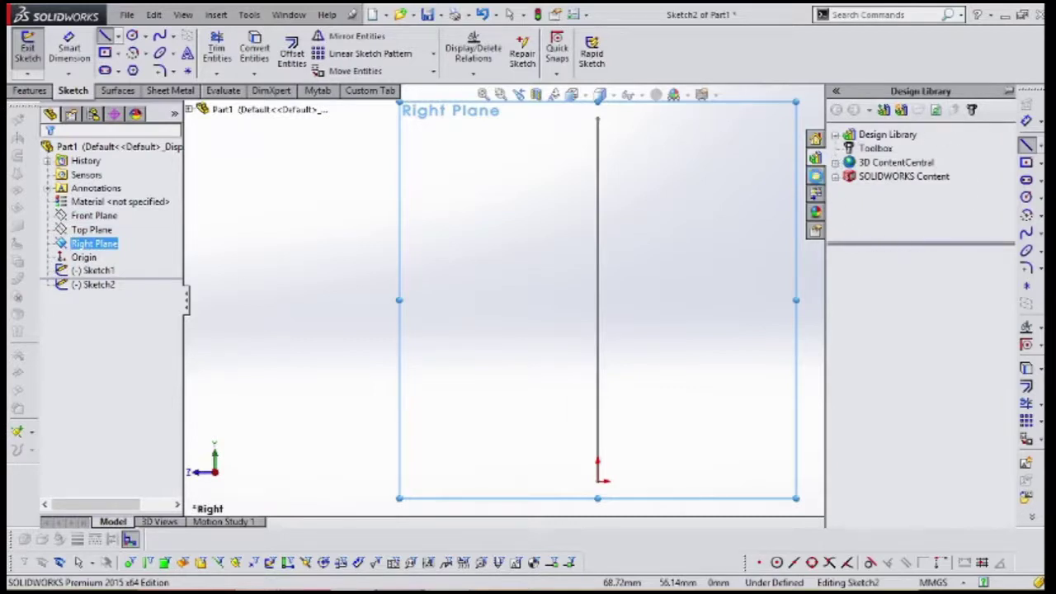
pyautogui.click(815, 176)
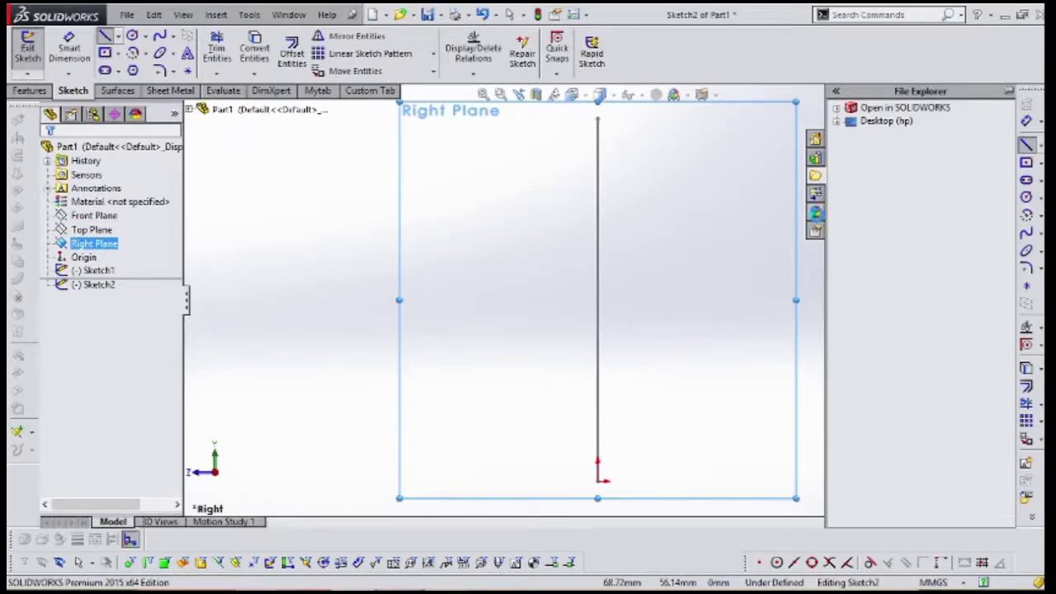
pyautogui.click(815, 213)
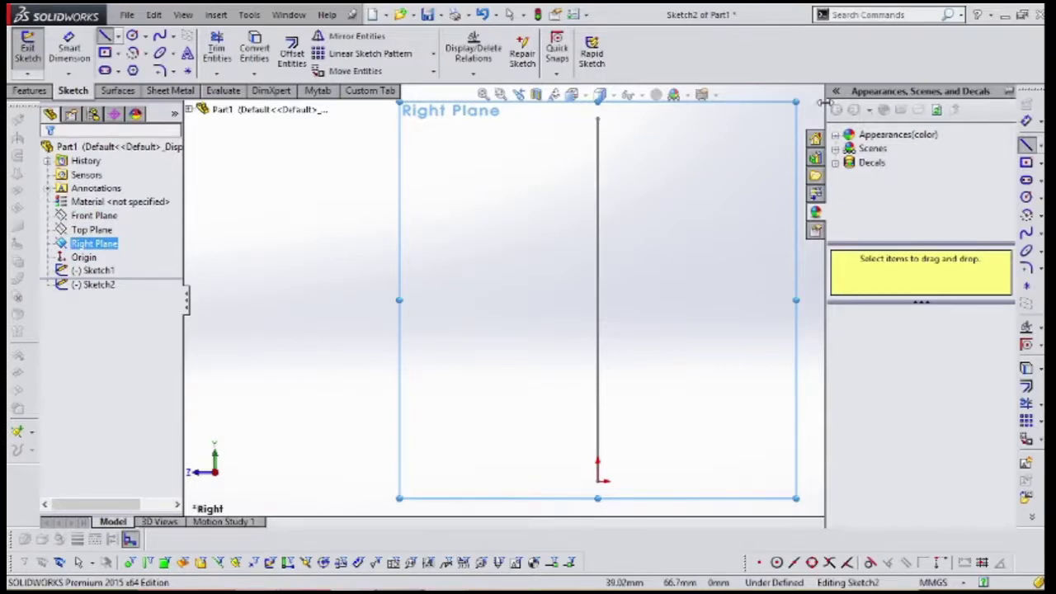
pyautogui.click(815, 139)
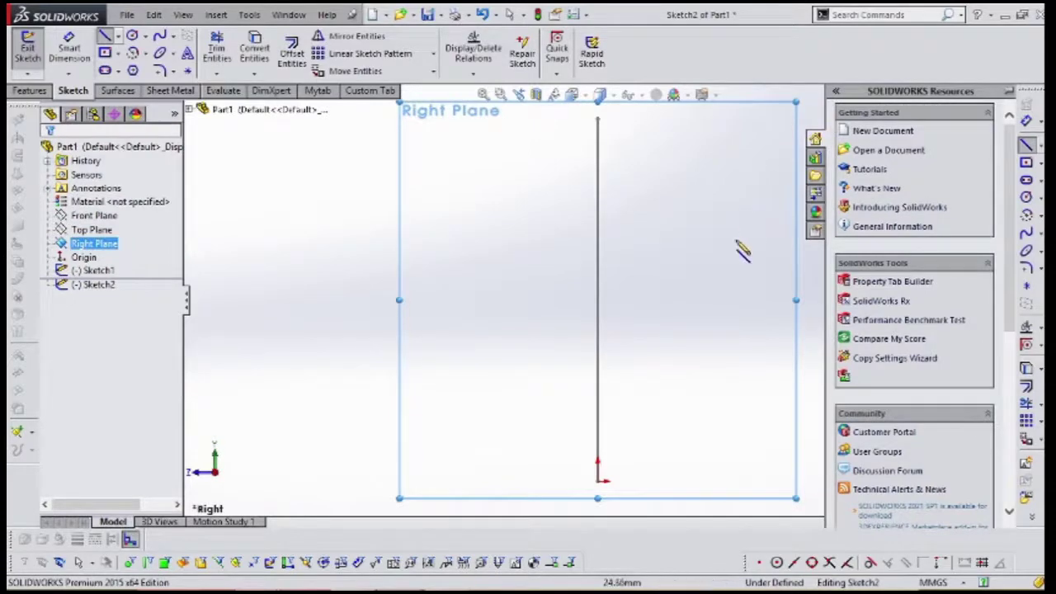
pyautogui.click(729, 269)
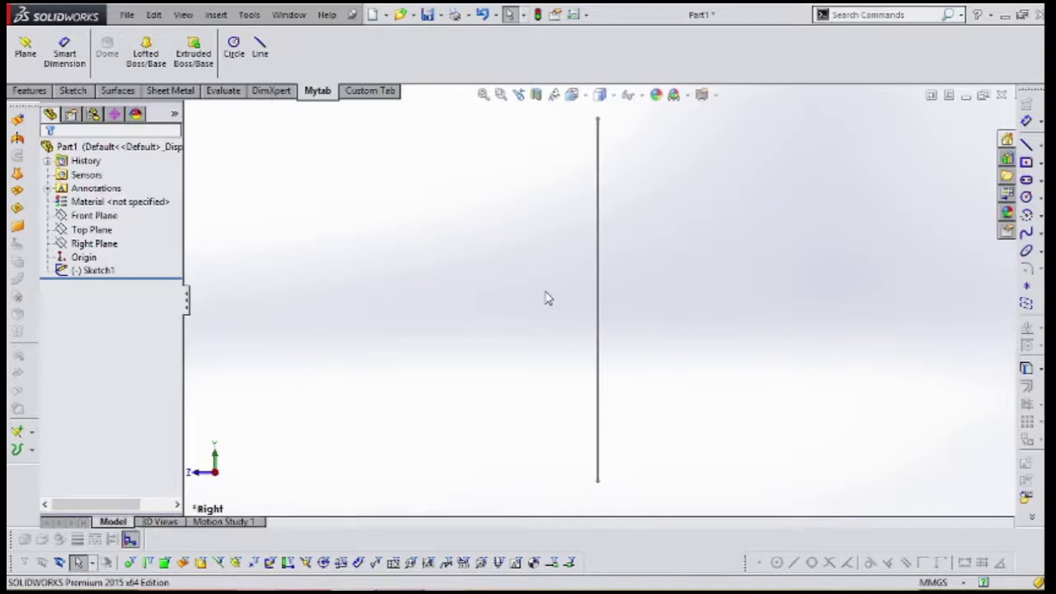
# Rotate the view around Sketch1 to examine it from different angles
pyautogui.moveTo(503, 313)
pyautogui.mouseDown(button='middle')
pyautogui.moveTo(637, 304)
pyautogui.moveTo(561, 314)
pyautogui.moveTo(500, 358)
pyautogui.moveTo(469, 320)
pyautogui.moveTo(547, 330)
pyautogui.mouseUp(button='middle')
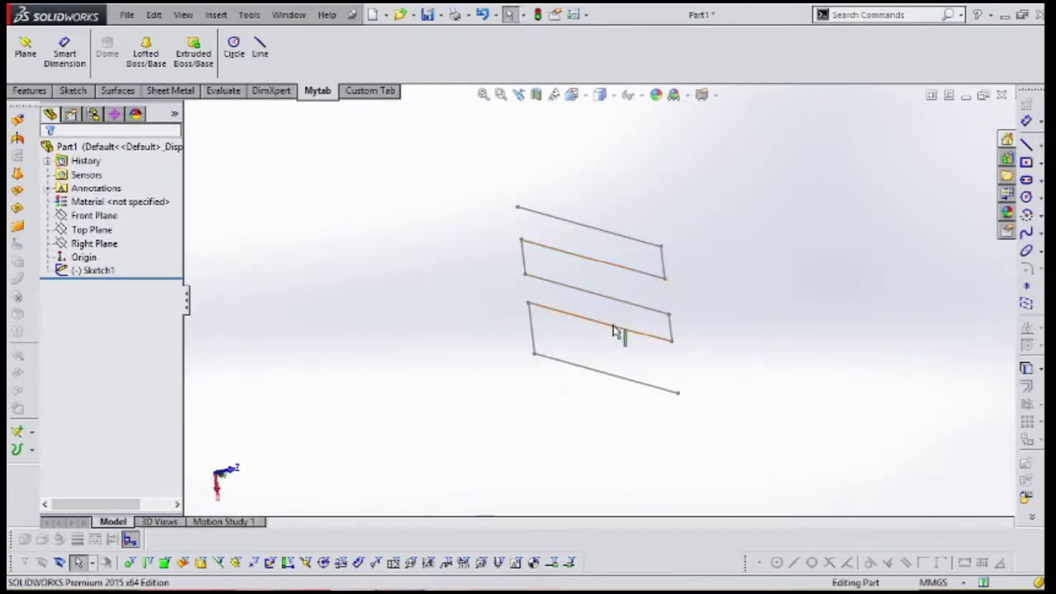
pyautogui.moveTo(619, 333)
pyautogui.mouseDown(button='middle')
pyautogui.moveTo(649, 259)
pyautogui.moveTo(613, 331)
pyautogui.moveTo(699, 288)
pyautogui.mouseUp(button='middle')
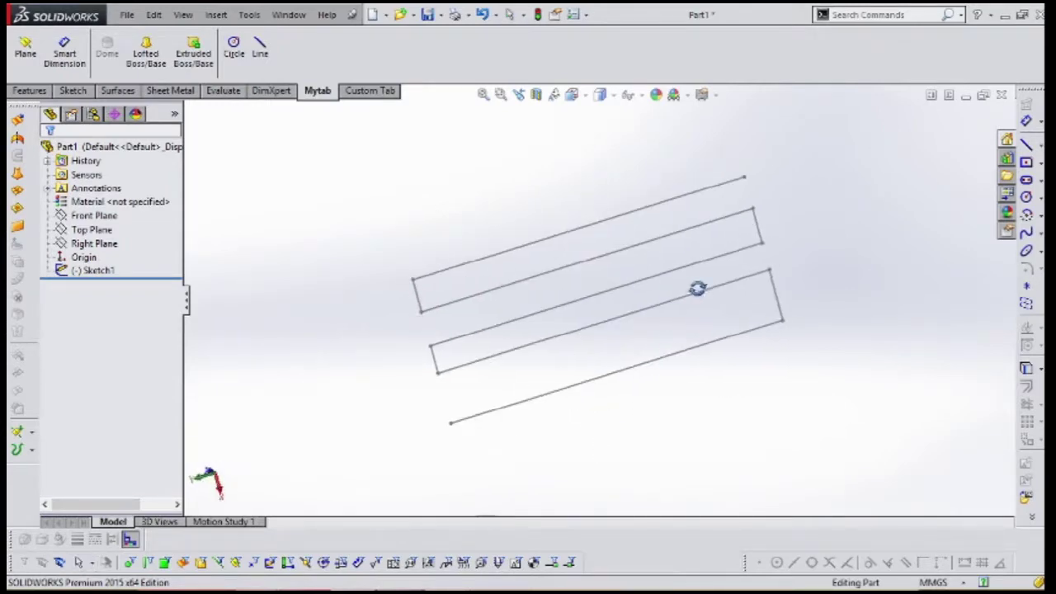
# Zoom in and out on the Sketch1 lines to examine them at different scales
pyautogui.scroll(-3, 599, 310)
pyautogui.click(597, 310)
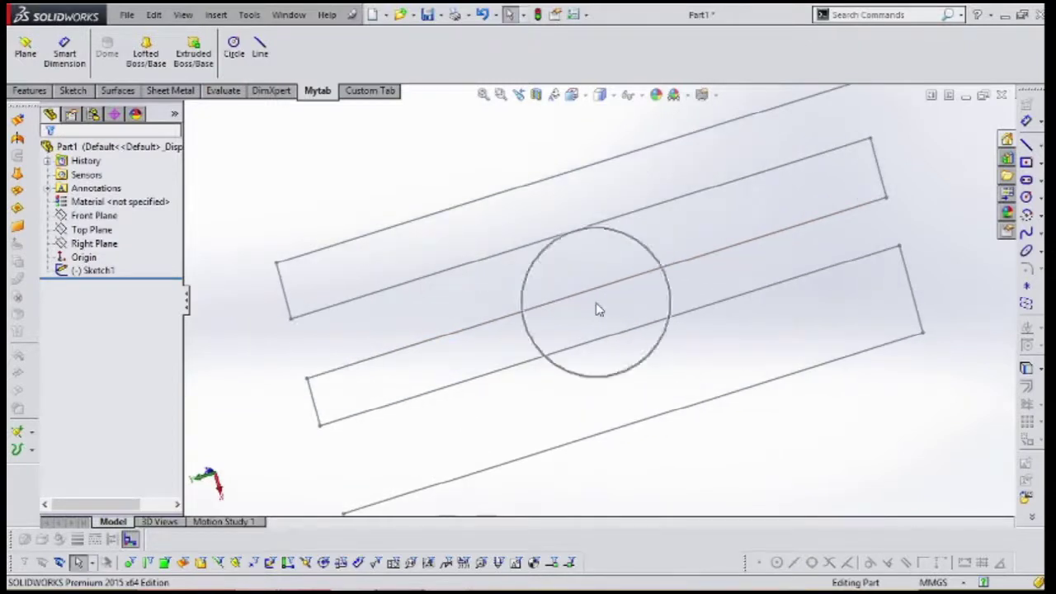
pyautogui.click(530, 311)
pyautogui.scroll(-1, 520, 318)
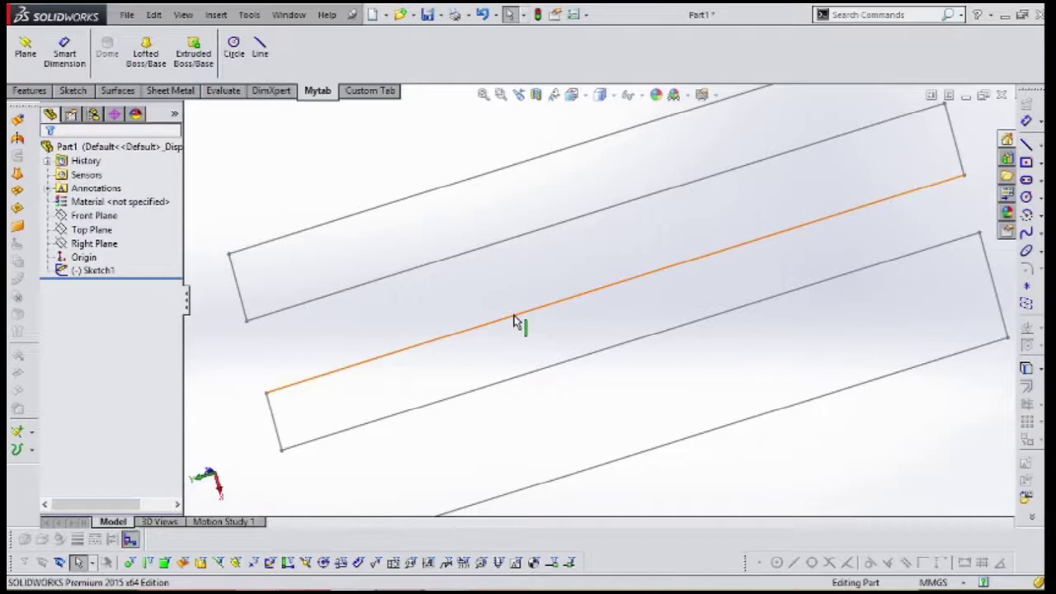
pyautogui.scroll(-4, 513, 307)
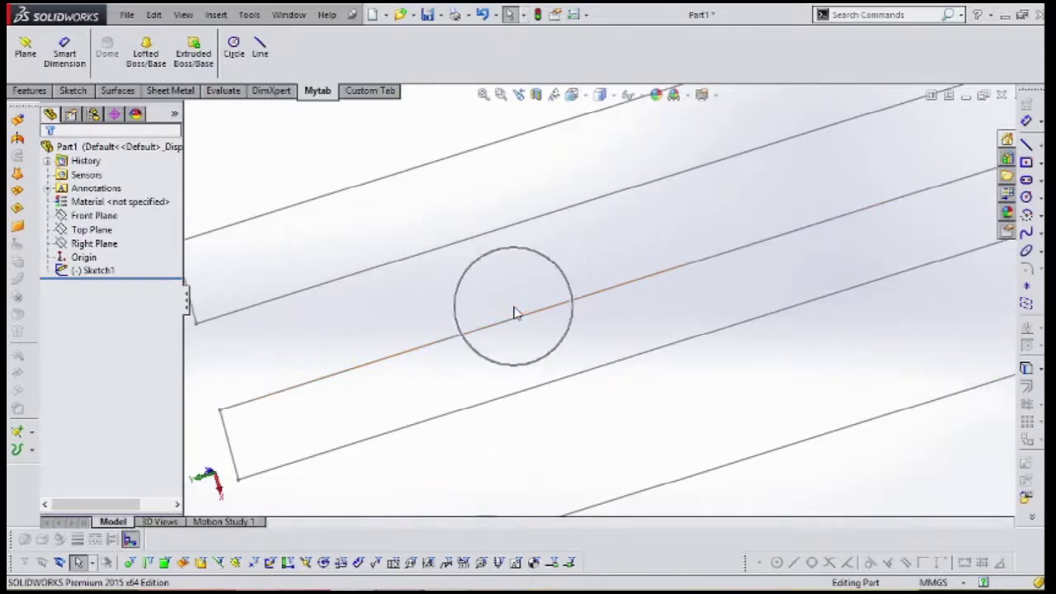
pyautogui.scroll(3, 514, 307)
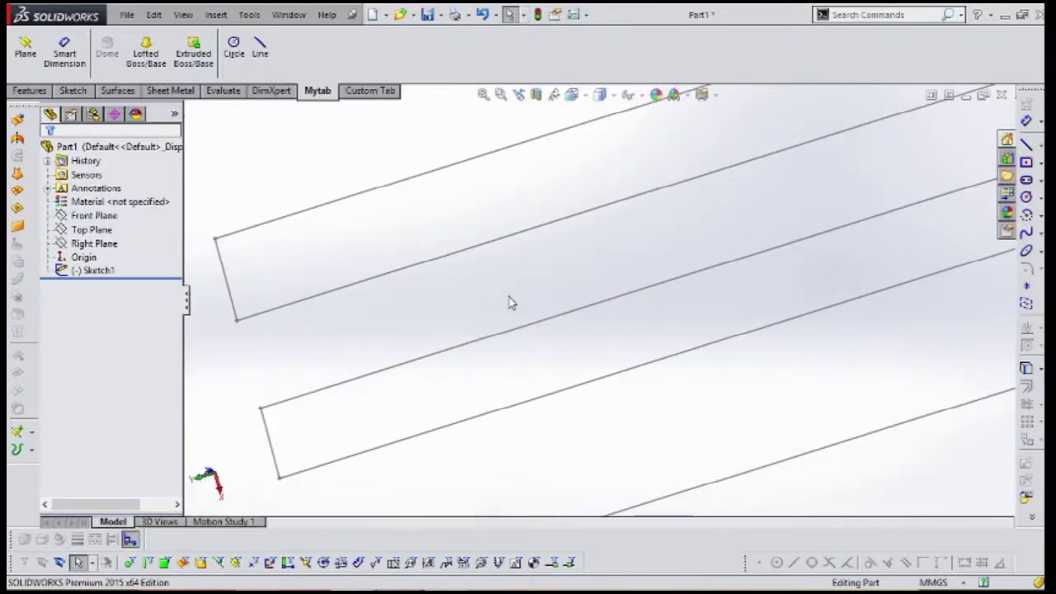
pyautogui.scroll(3, 510, 305)
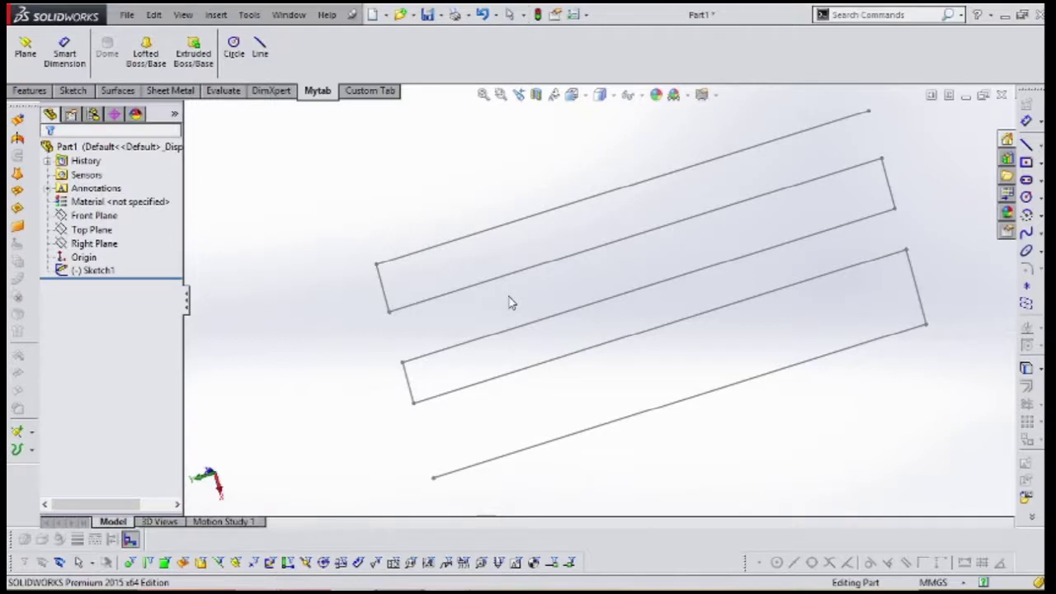
# Rotate Sketch1 to a steeper slant, and zoom in and out around the ends of its lines
pyautogui.moveTo(510, 303)
pyautogui.mouseDown(button='middle')
pyautogui.moveTo(556, 288)
pyautogui.moveTo(495, 280)
pyautogui.moveTo(349, 300)
pyautogui.moveTo(539, 283)
pyautogui.moveTo(439, 302)
pyautogui.moveTo(448, 298)
pyautogui.mouseUp(button='middle')
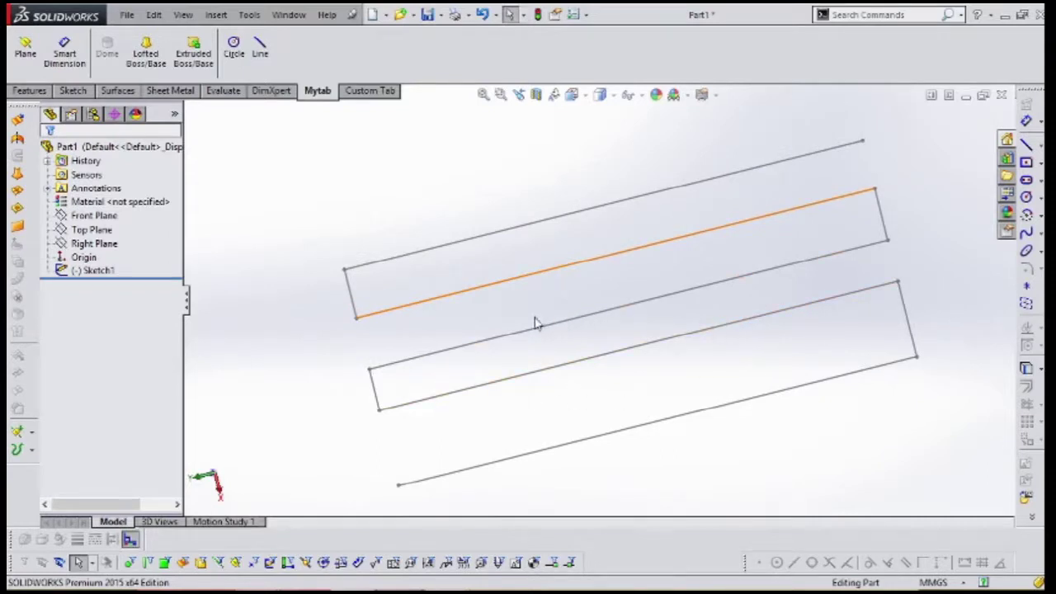
pyautogui.moveTo(502, 321)
pyautogui.mouseDown(button='middle')
pyautogui.moveTo(587, 259)
pyautogui.moveTo(621, 255)
pyautogui.moveTo(571, 305)
pyautogui.moveTo(457, 267)
pyautogui.moveTo(523, 283)
pyautogui.moveTo(521, 303)
pyautogui.mouseUp(button='middle')
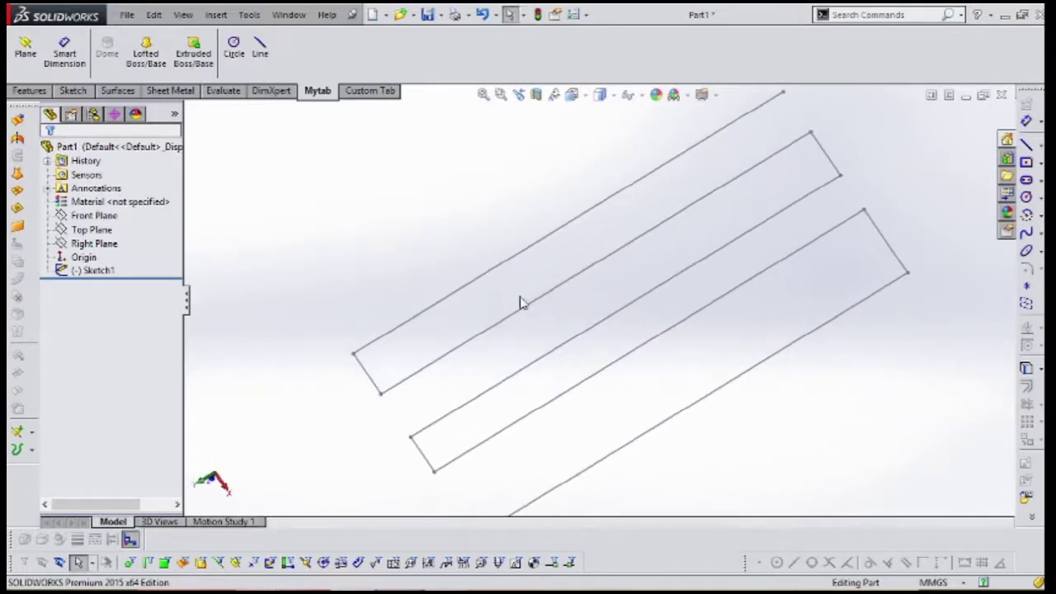
pyautogui.scroll(1, 498, 309)
pyautogui.scroll(-1, 497, 309)
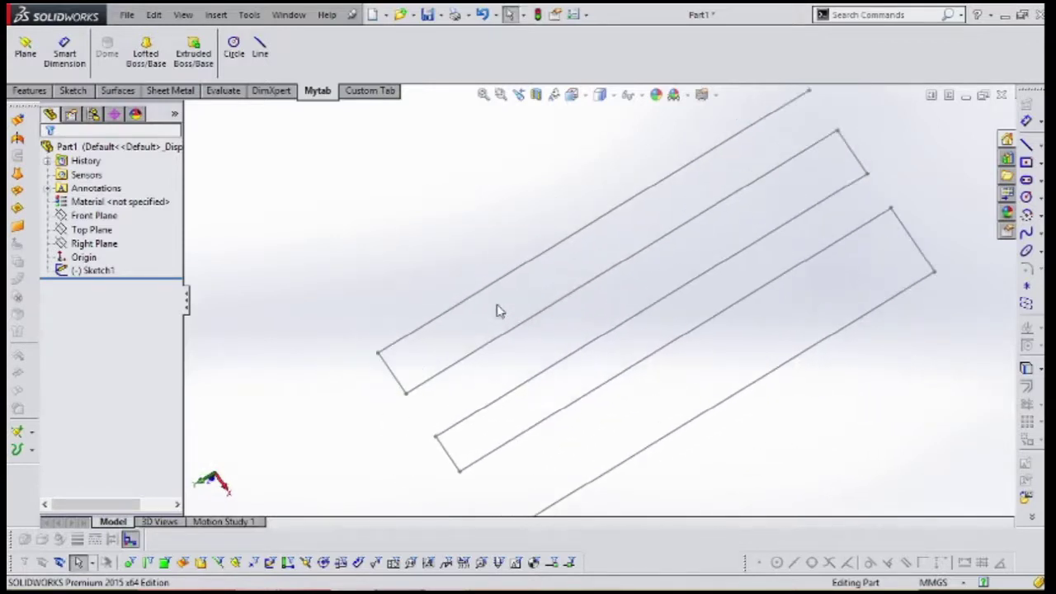
pyautogui.scroll(-2, 497, 312)
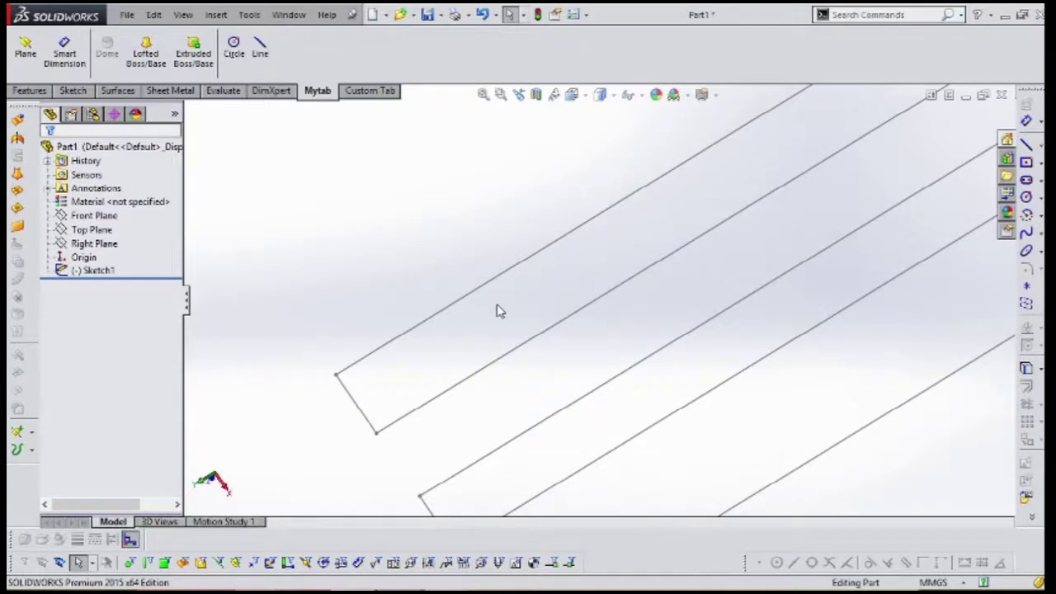
pyautogui.scroll(-3, 498, 311)
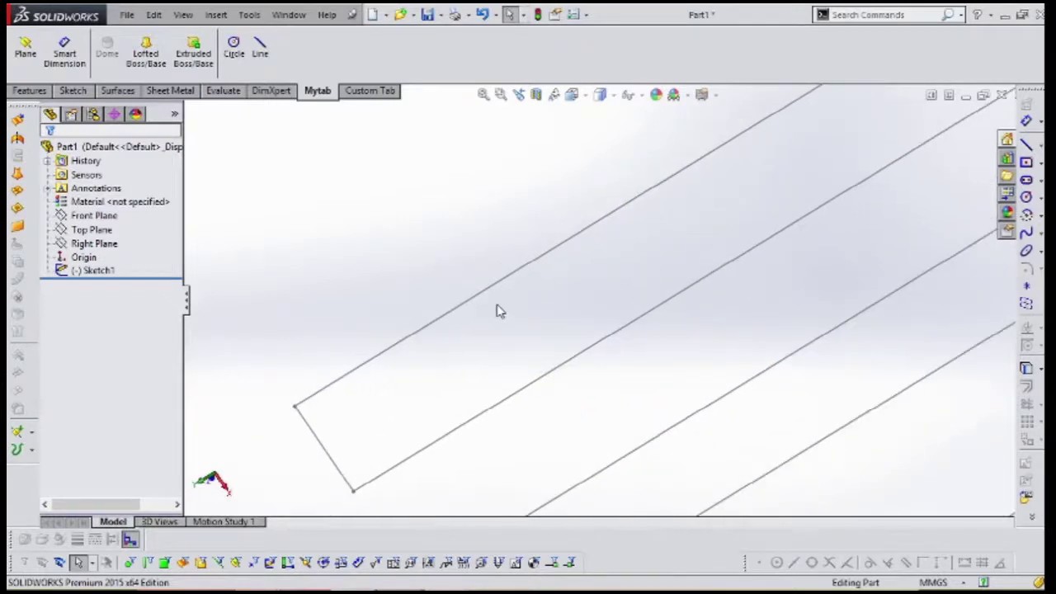
pyautogui.scroll(3, 497, 311)
pyautogui.scroll(-1, 498, 311)
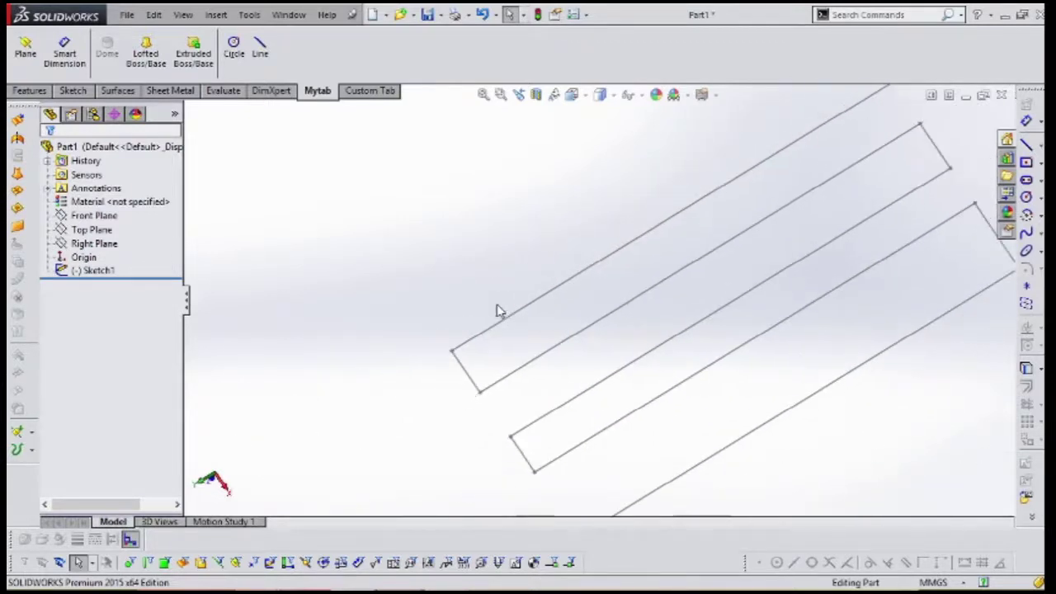
pyautogui.click(570, 349)
pyautogui.scroll(2, 570, 349)
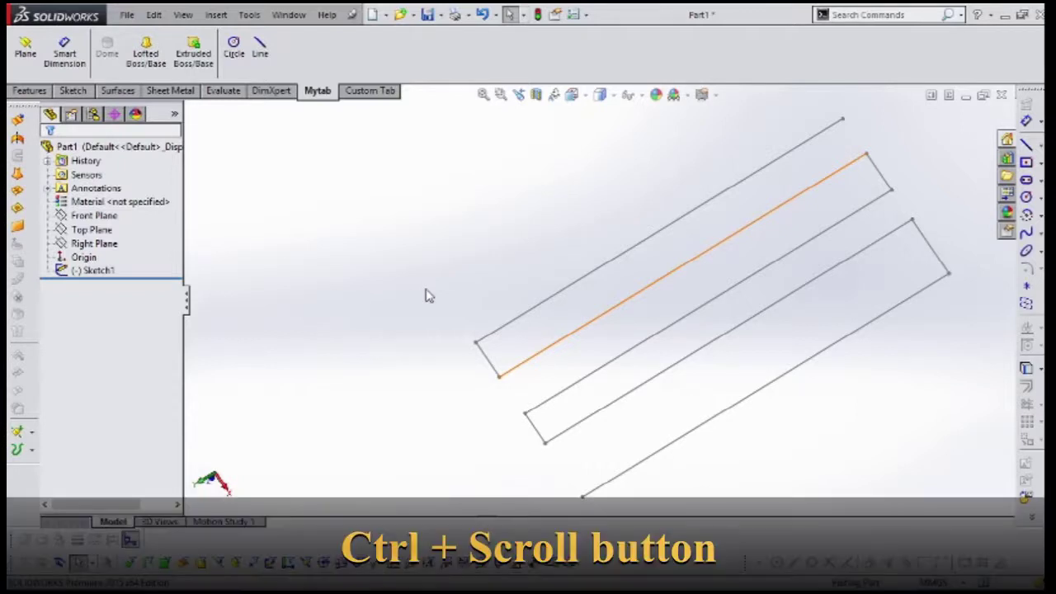
# Pan, rotate and zoom the view to examine Sketch1 from other positions and orientations
pyautogui.moveTo(428, 296)
pyautogui.keyDown('ctrl'); pyautogui.mouseDown(button='middle')
pyautogui.moveTo(292, 292)
pyautogui.moveTo(388, 301)
pyautogui.moveTo(401, 285)
pyautogui.moveTo(365, 267)
pyautogui.moveTo(323, 272)
pyautogui.moveTo(345, 296)
pyautogui.moveTo(462, 288)
pyautogui.moveTo(360, 257)
pyautogui.moveTo(309, 288)
pyautogui.moveTo(409, 315)
pyautogui.moveTo(366, 269)
pyautogui.moveTo(285, 298)
pyautogui.moveTo(399, 311)
pyautogui.moveTo(319, 266)
pyautogui.moveTo(368, 331)
pyautogui.moveTo(382, 302)
pyautogui.moveTo(427, 288)
pyautogui.moveTo(364, 312)
pyautogui.moveTo(346, 281)
pyautogui.moveTo(437, 285)
pyautogui.moveTo(415, 292)
pyautogui.moveTo(345, 274)
pyautogui.moveTo(374, 270)
pyautogui.mouseUp(button='middle'); pyautogui.keyUp('ctrl')
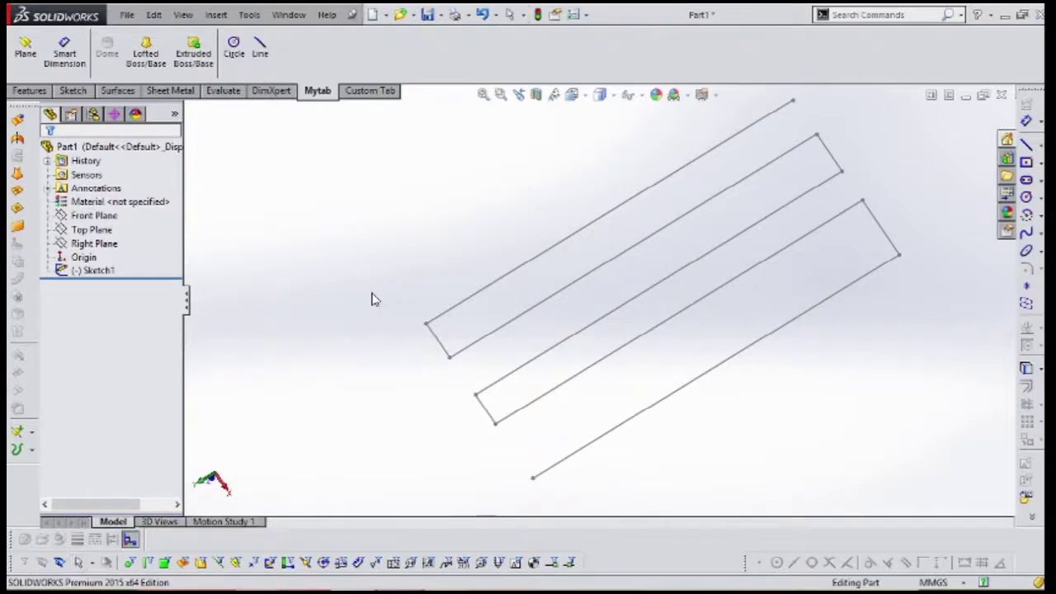
pyautogui.moveTo(371, 299)
pyautogui.mouseDown(button='middle')
pyautogui.moveTo(361, 295)
pyautogui.moveTo(372, 286)
pyautogui.moveTo(475, 274)
pyautogui.moveTo(352, 280)
pyautogui.moveTo(388, 300)
pyautogui.moveTo(460, 200)
pyautogui.moveTo(373, 226)
pyautogui.moveTo(371, 257)
pyautogui.moveTo(448, 222)
pyautogui.moveTo(404, 212)
pyautogui.moveTo(366, 314)
pyautogui.moveTo(387, 307)
pyautogui.moveTo(349, 272)
pyautogui.mouseUp(button='middle')
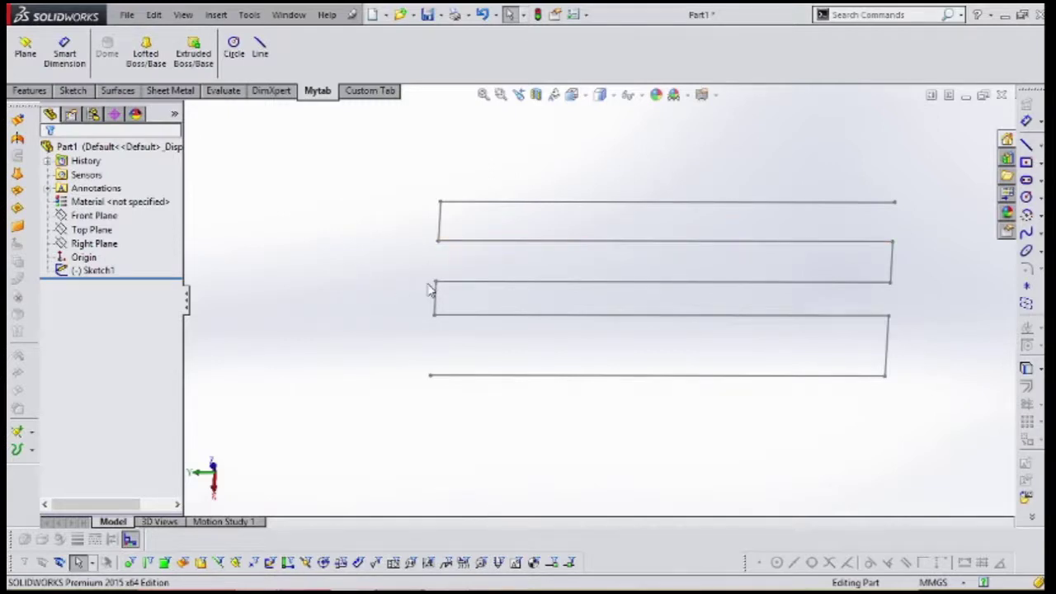
pyautogui.scroll(3, 423, 306)
pyautogui.scroll(2, 422, 308)
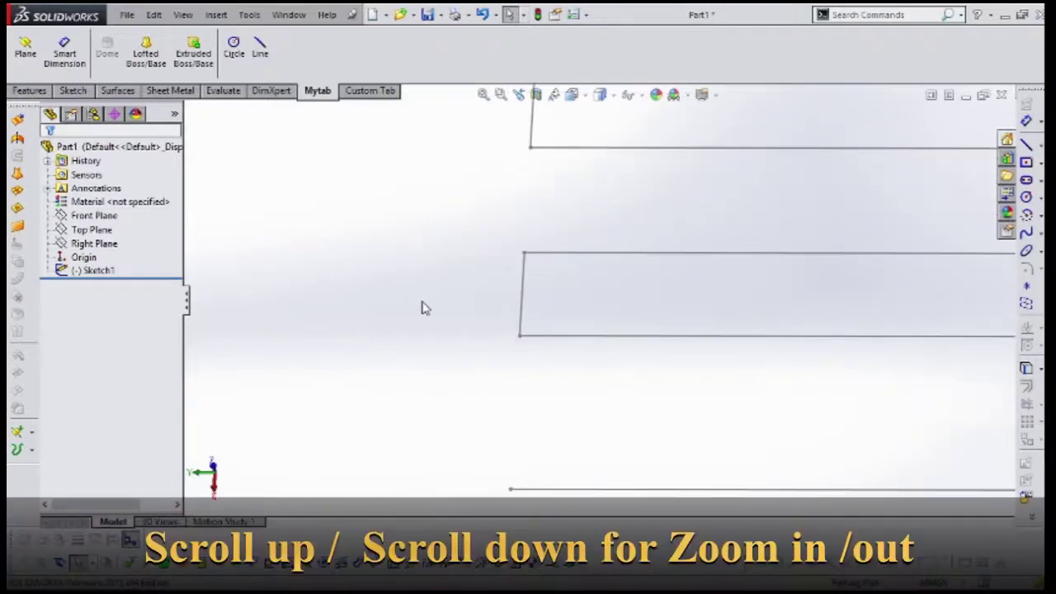
pyautogui.scroll(-3, 422, 307)
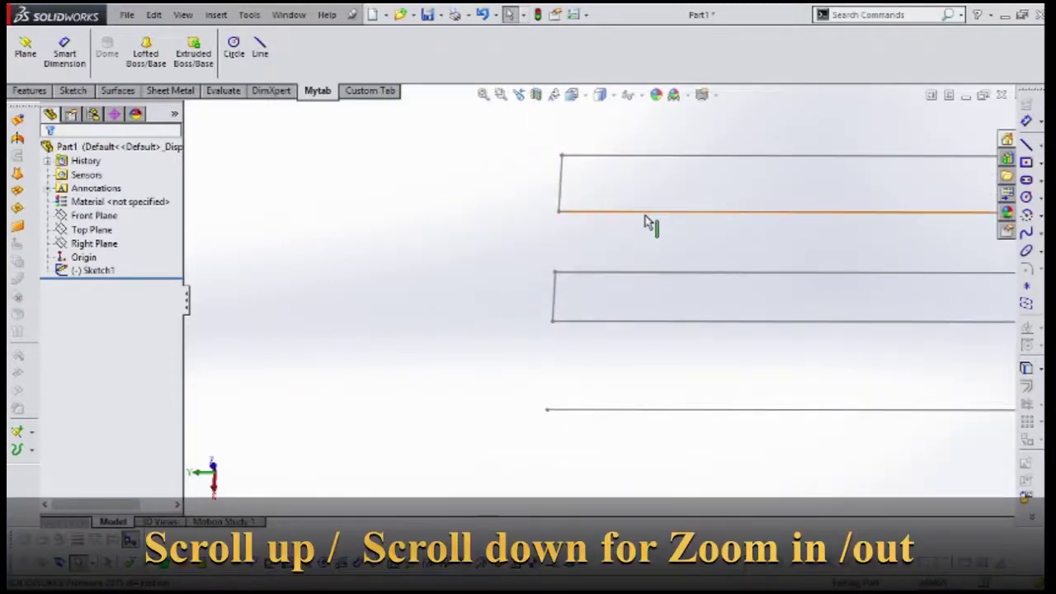
pyautogui.moveTo(647, 224)
pyautogui.mouseDown(button='middle')
pyautogui.moveTo(622, 229)
pyautogui.moveTo(599, 264)
pyautogui.moveTo(665, 229)
pyautogui.mouseUp(button='middle')
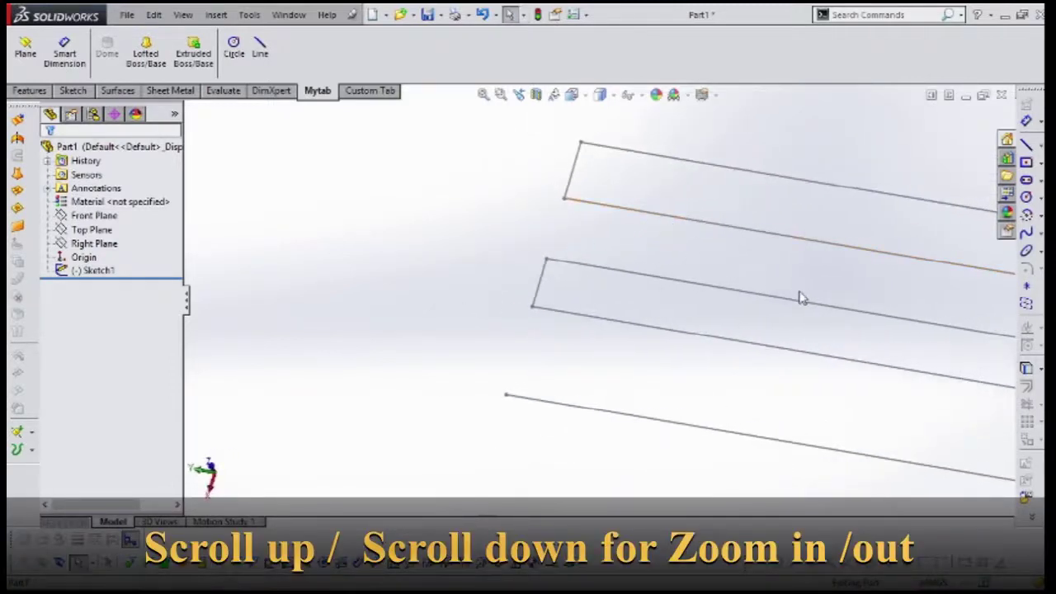
pyautogui.moveTo(801, 297)
pyautogui.keyDown('ctrl'); pyautogui.mouseDown(button='middle')
pyautogui.moveTo(748, 302)
pyautogui.moveTo(523, 276)
pyautogui.mouseUp(button='middle'); pyautogui.keyUp('ctrl')
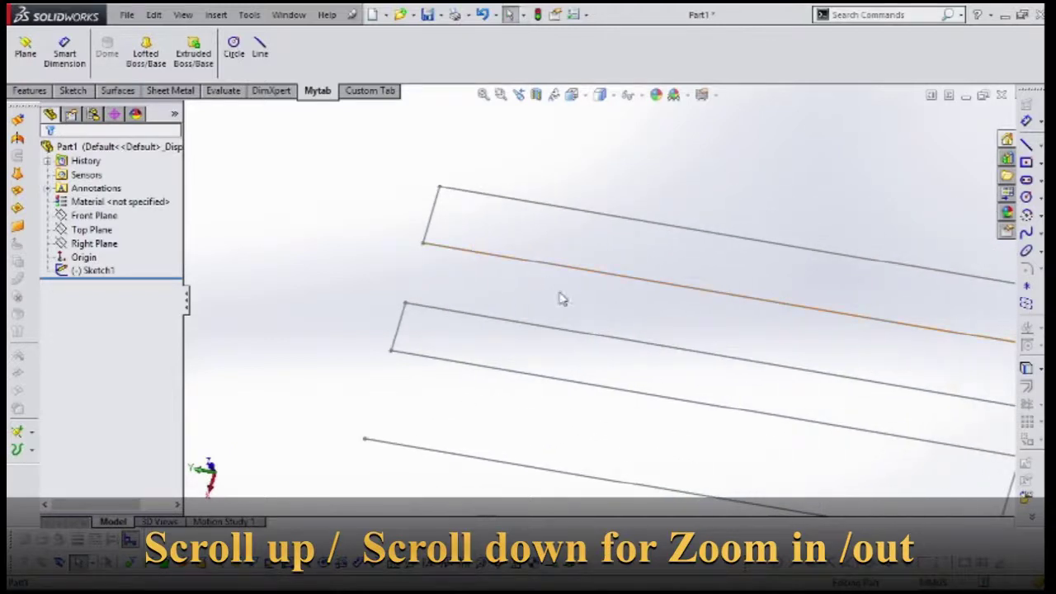
pyautogui.keyDown('ctrl'); pyautogui.moveTo(611, 313); pyautogui.dragTo(487, 253, button='middle'); pyautogui.keyUp('ctrl')
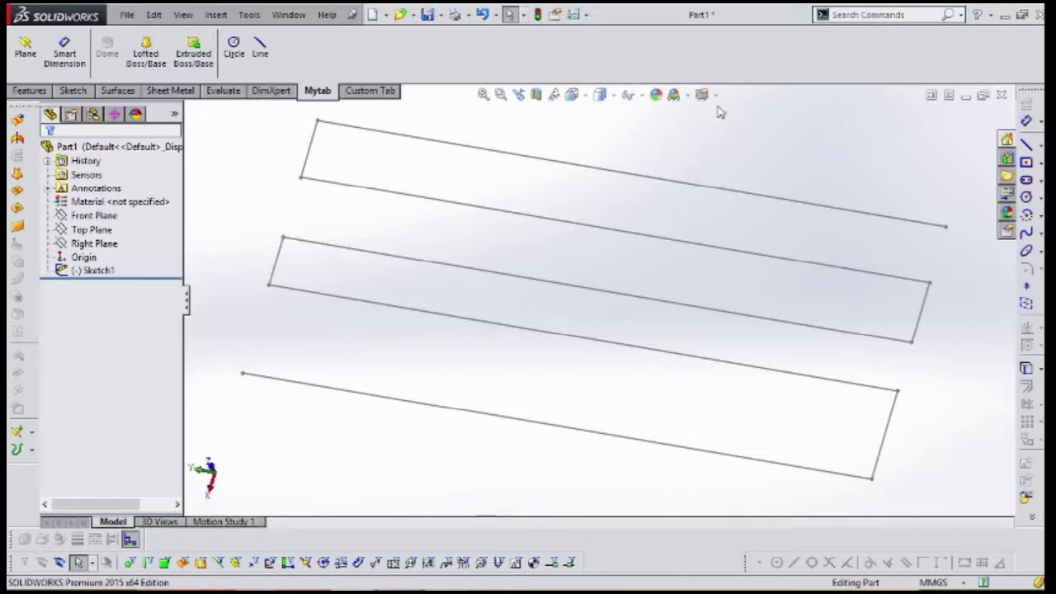
pyautogui.moveTo(482, 285)
pyautogui.mouseDown(button='middle')
pyautogui.moveTo(521, 229)
pyautogui.moveTo(495, 228)
pyautogui.moveTo(446, 255)
pyautogui.moveTo(473, 245)
pyautogui.moveTo(473, 229)
pyautogui.moveTo(469, 306)
pyautogui.mouseUp(button='middle')
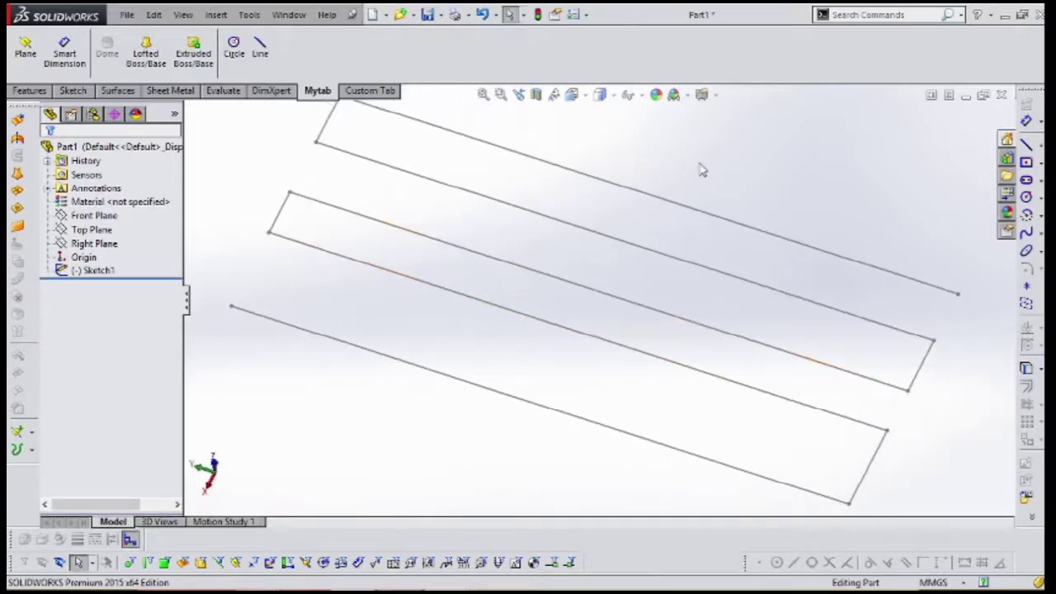
# Fit the whole sketch in the view, and zoom to an area around the short line at its upper-left end
pyautogui.click(484, 97)
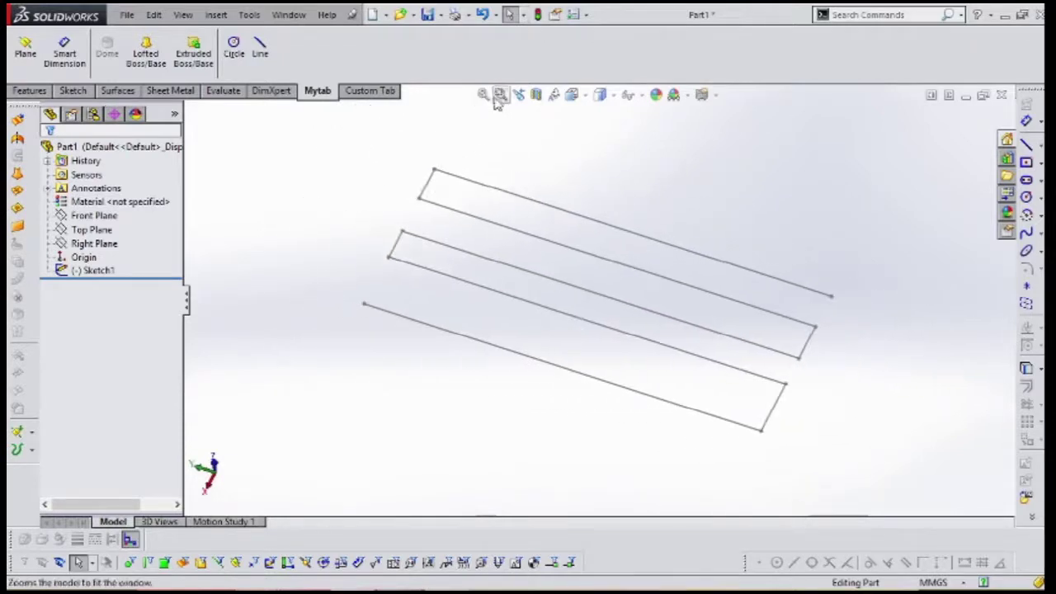
pyautogui.click(500, 96)
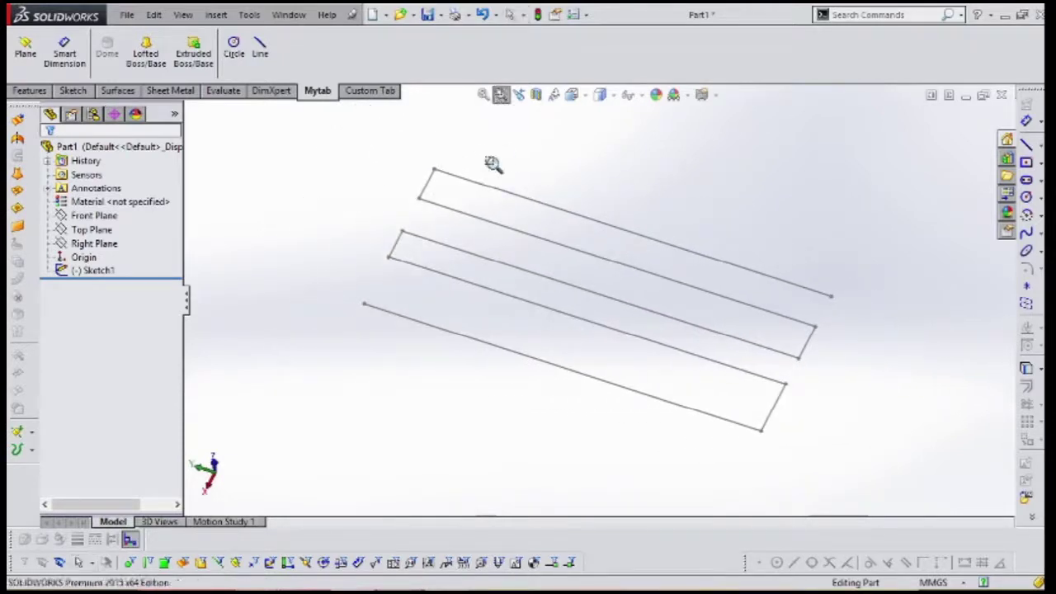
pyautogui.moveTo(402, 140); pyautogui.dragTo(533, 242)
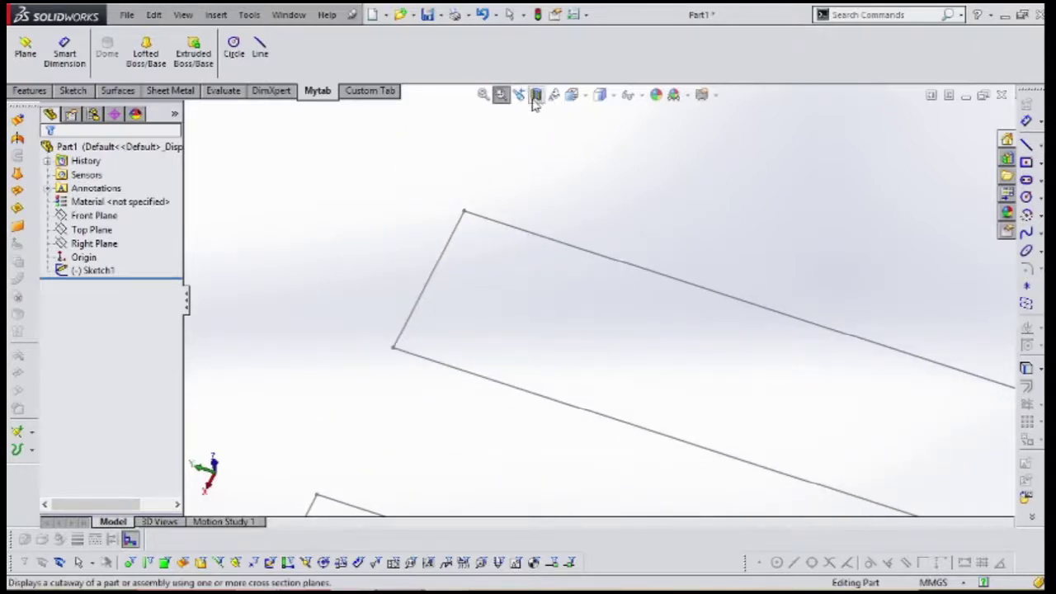
# Look through the Display Style and Hide/Show Items options, and fit the whole sketch in the view again
pyautogui.click(615, 96)
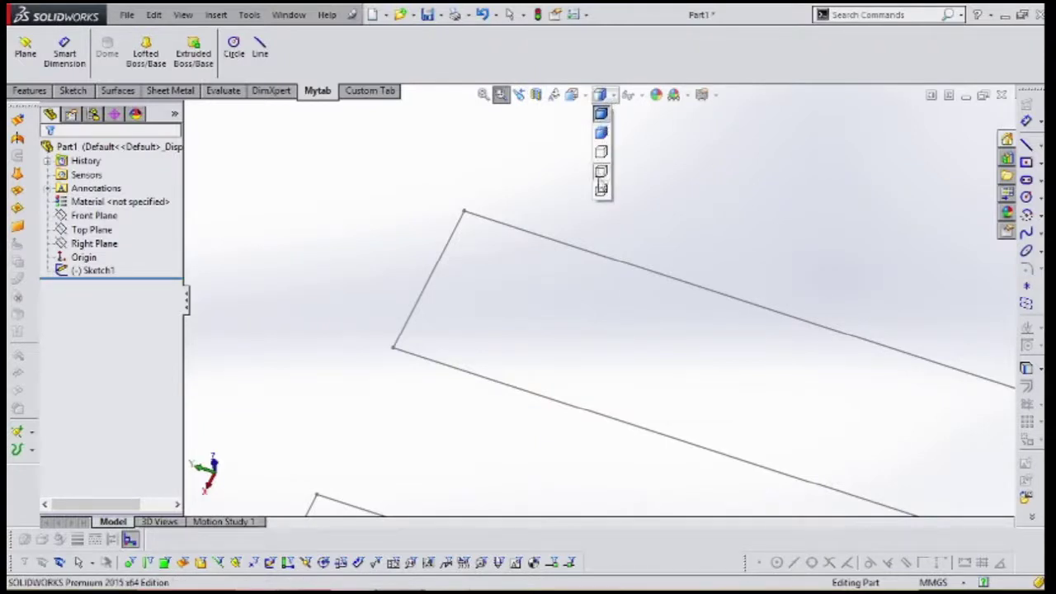
pyautogui.click(643, 96)
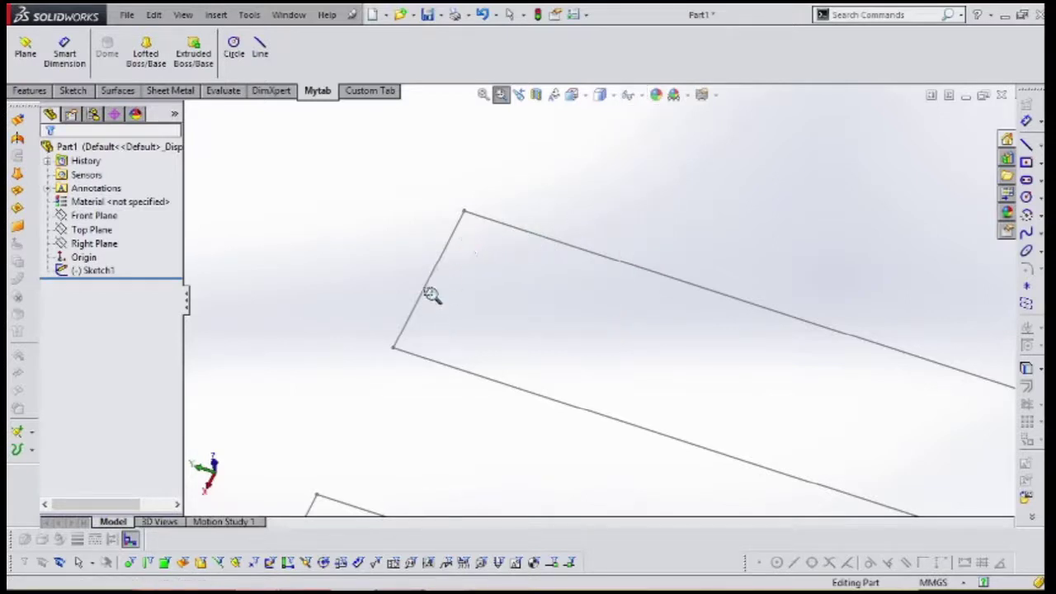
pyautogui.click(483, 94)
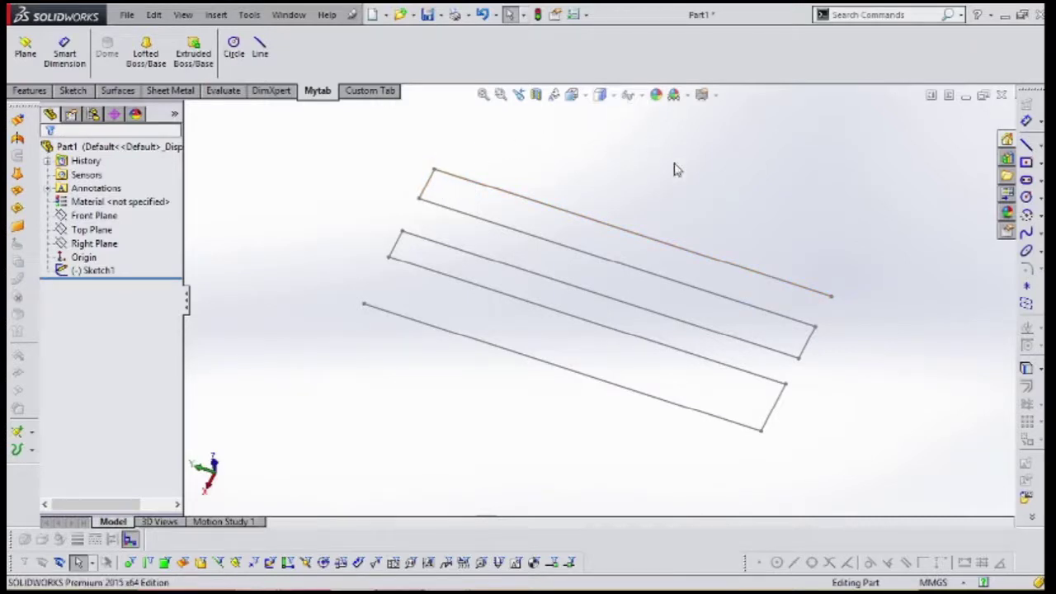
# Select Sketch1, examine the item types offered for hiding and showing, and bring up the Features commands
pyautogui.click(93, 271)
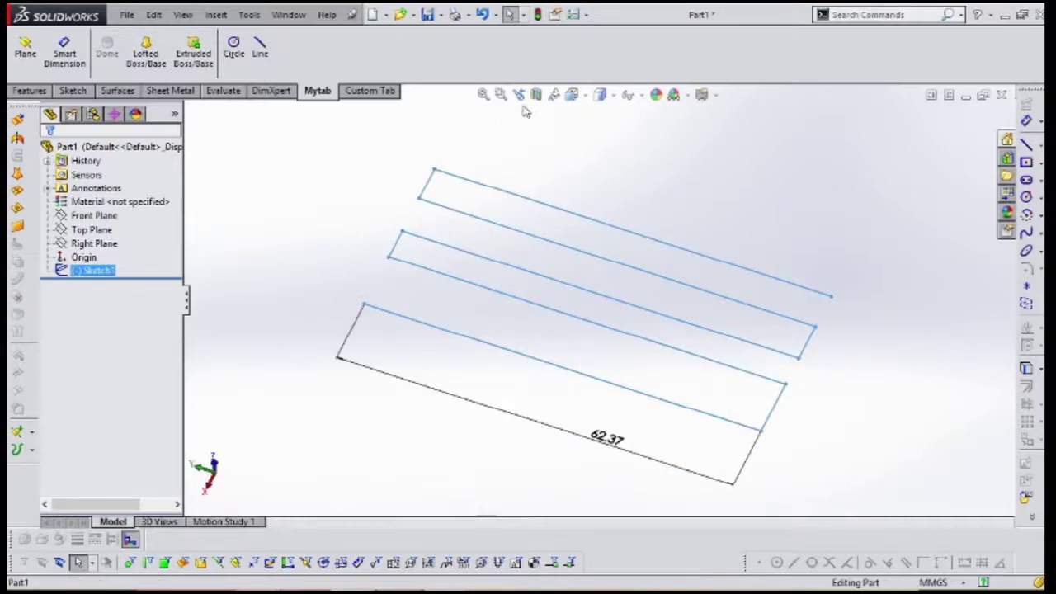
pyautogui.click(642, 97)
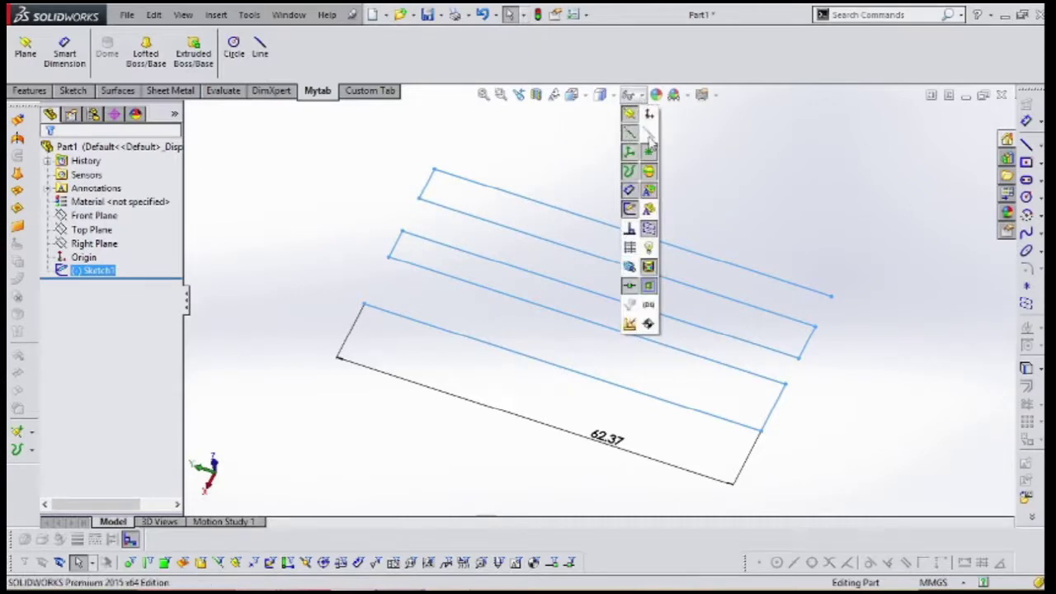
pyautogui.moveTo(638, 102)
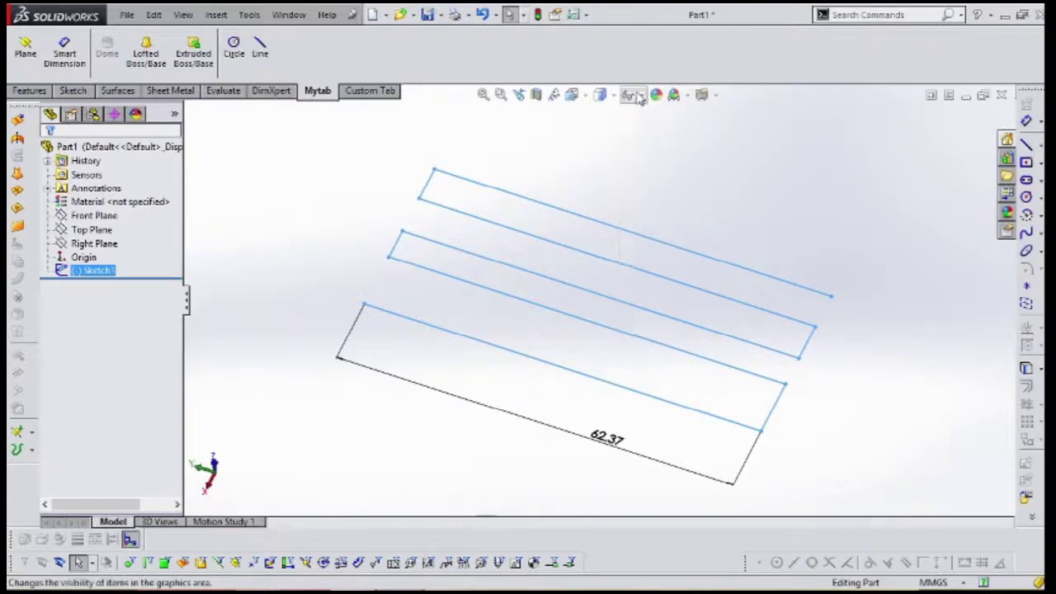
pyautogui.click(640, 97)
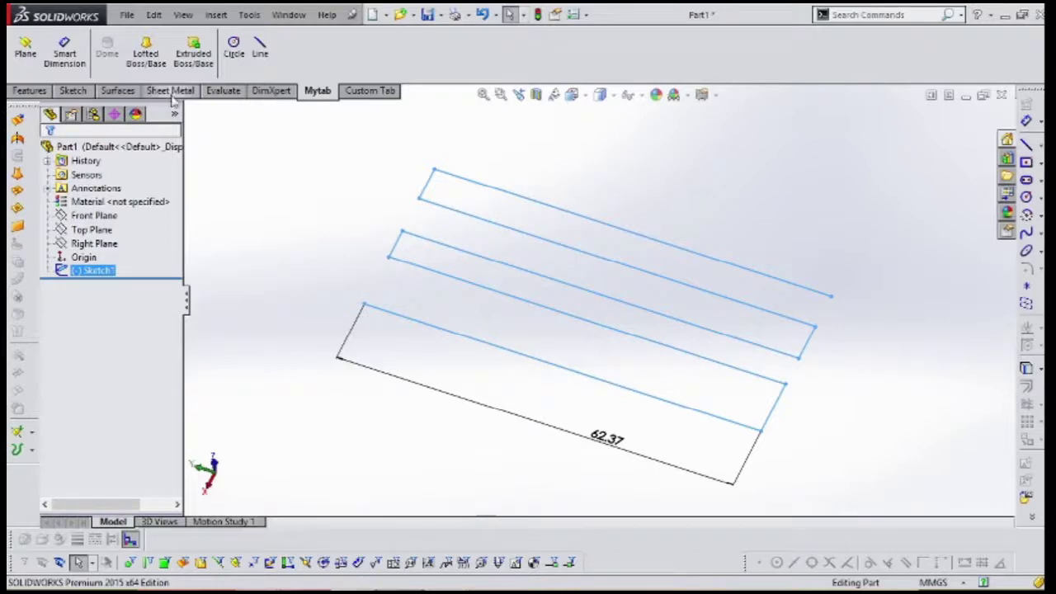
pyautogui.click(27, 93)
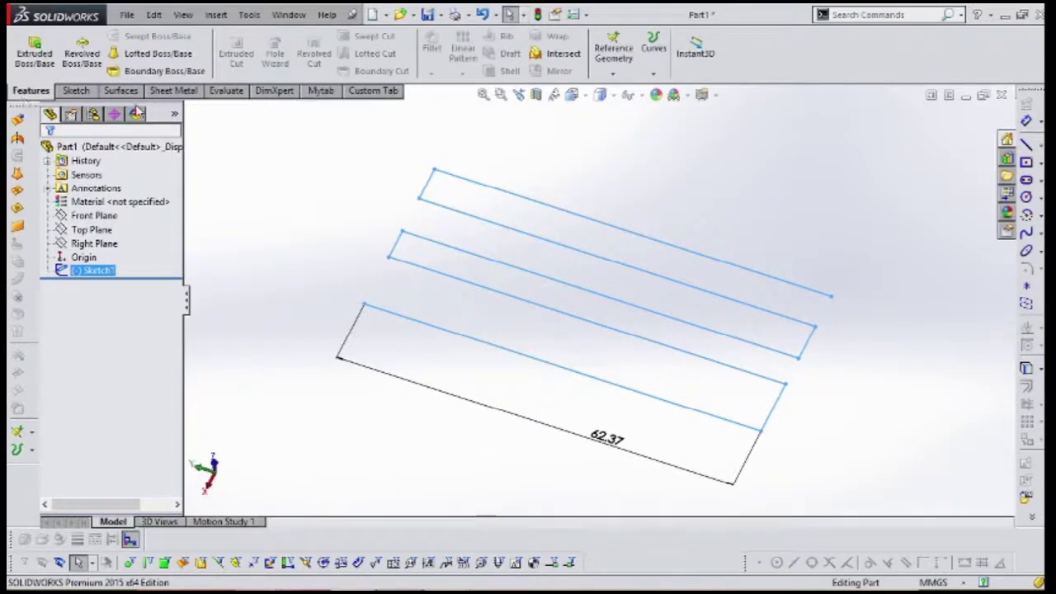